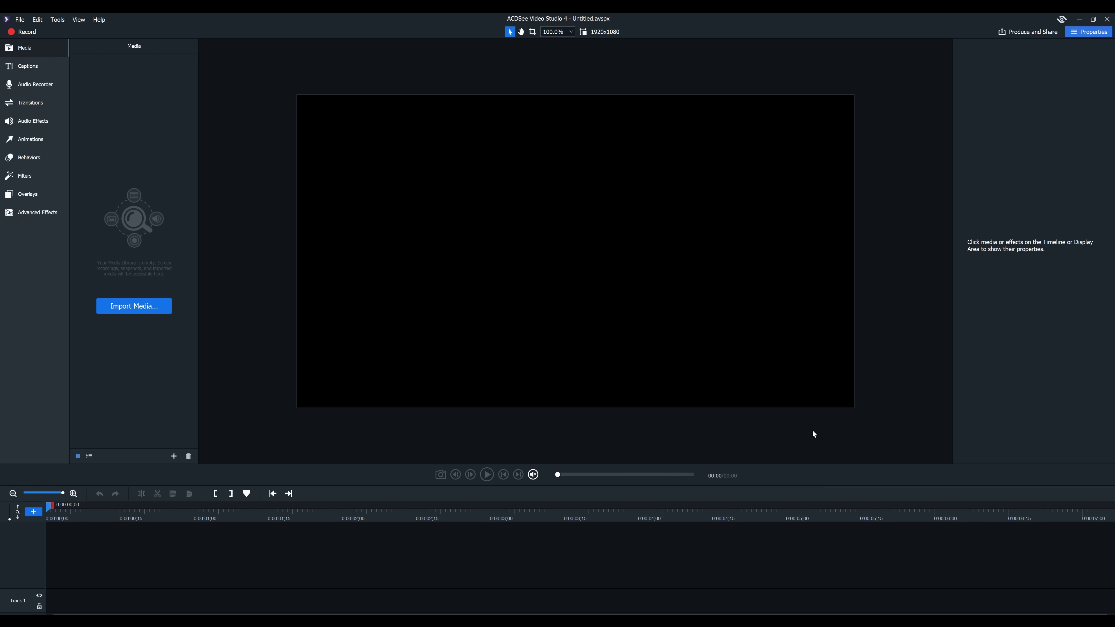
- Import Interview 1.mp4 and Interview 2.mp4 and drag the clips onto Track 2 of the timeline
{"action": "left_click", "coordinate": [134, 306]}
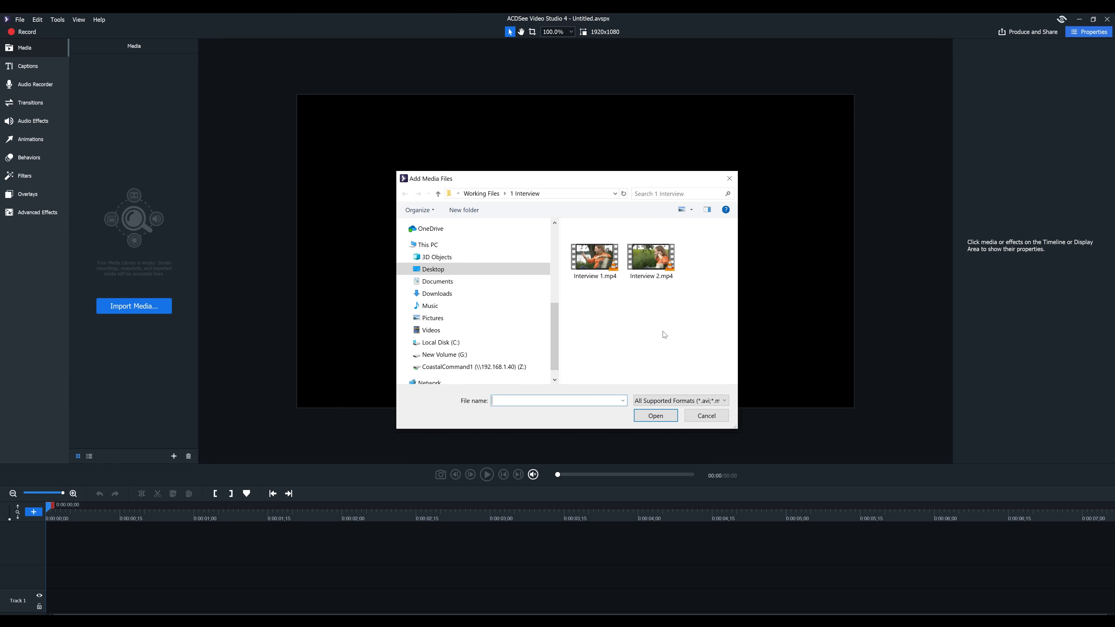
{"action": "left_click_drag", "start_coordinate": [663, 302], "coordinate": [575, 261]}
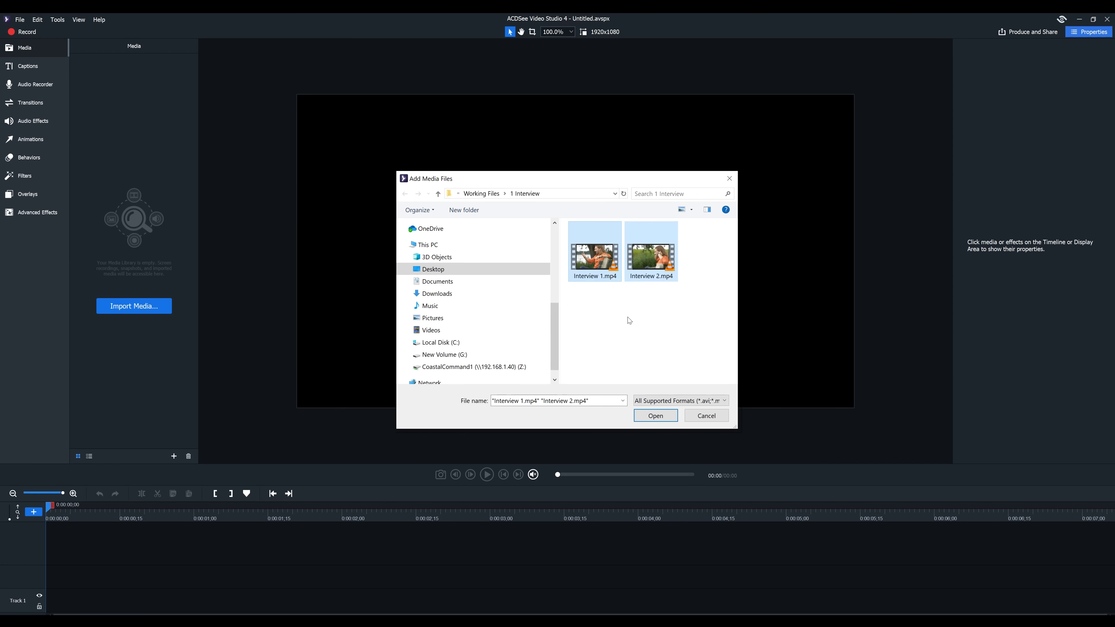
{"action": "left_click", "coordinate": [655, 415]}
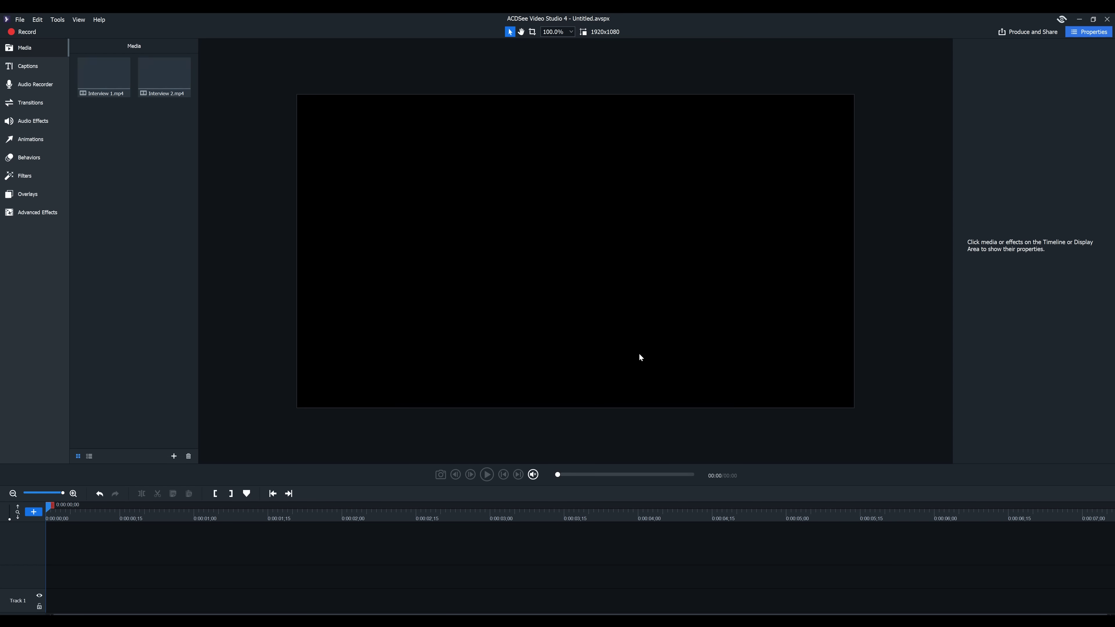
{"action": "left_click_drag", "start_coordinate": [172, 132], "coordinate": [240, 570]}
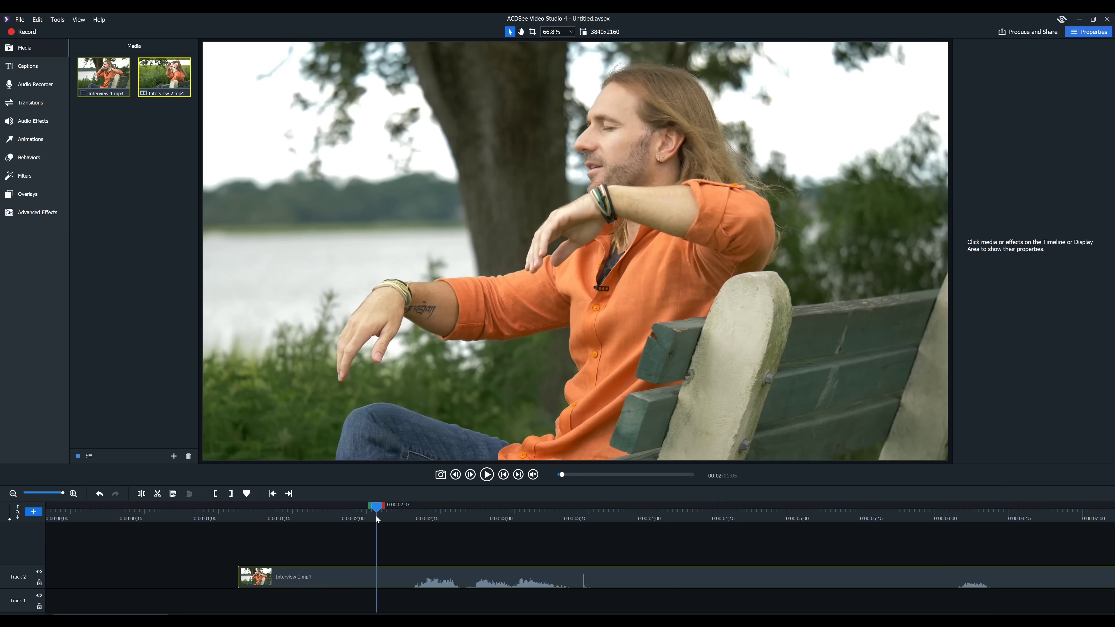
- Scrub through Interview 1 and zoom the timeline out to fit both clips
{"action": "left_click_drag", "start_coordinate": [377, 519], "coordinate": [740, 523]}
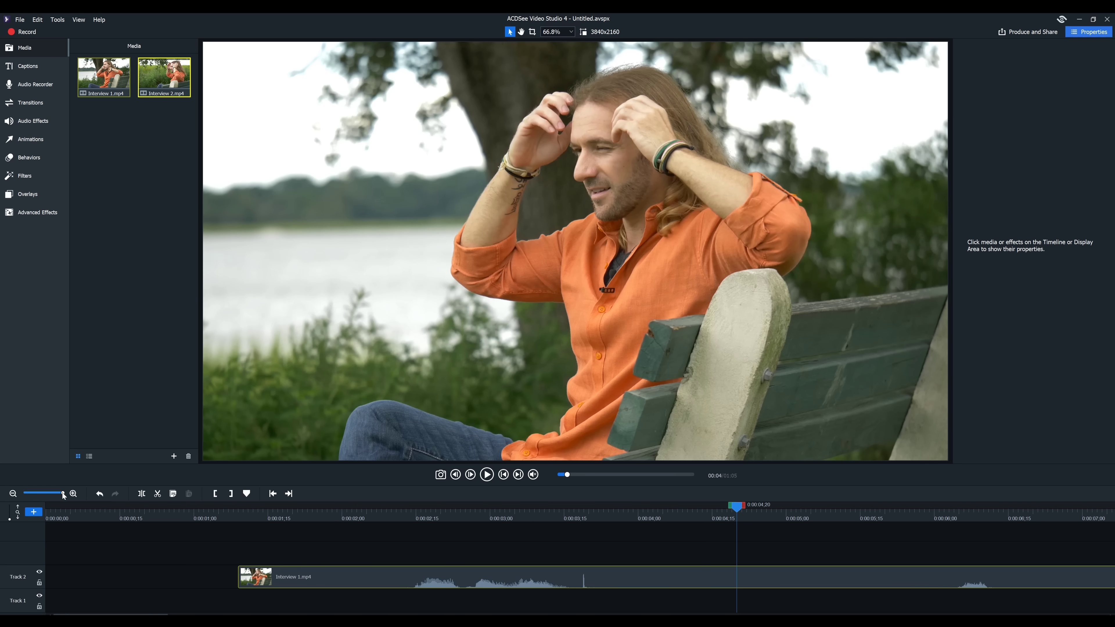
{"action": "left_click_drag", "start_coordinate": [61, 492], "coordinate": [46, 494]}
{"action": "left_click", "coordinate": [13, 493]}
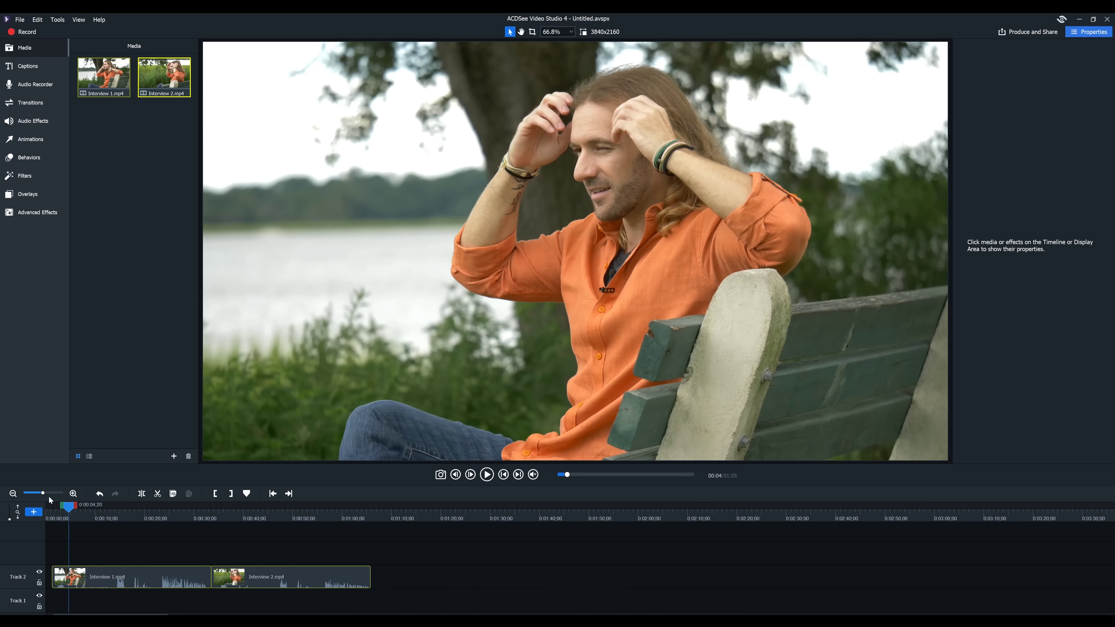
{"action": "left_click", "coordinate": [73, 494]}
{"action": "left_click", "coordinate": [13, 494]}
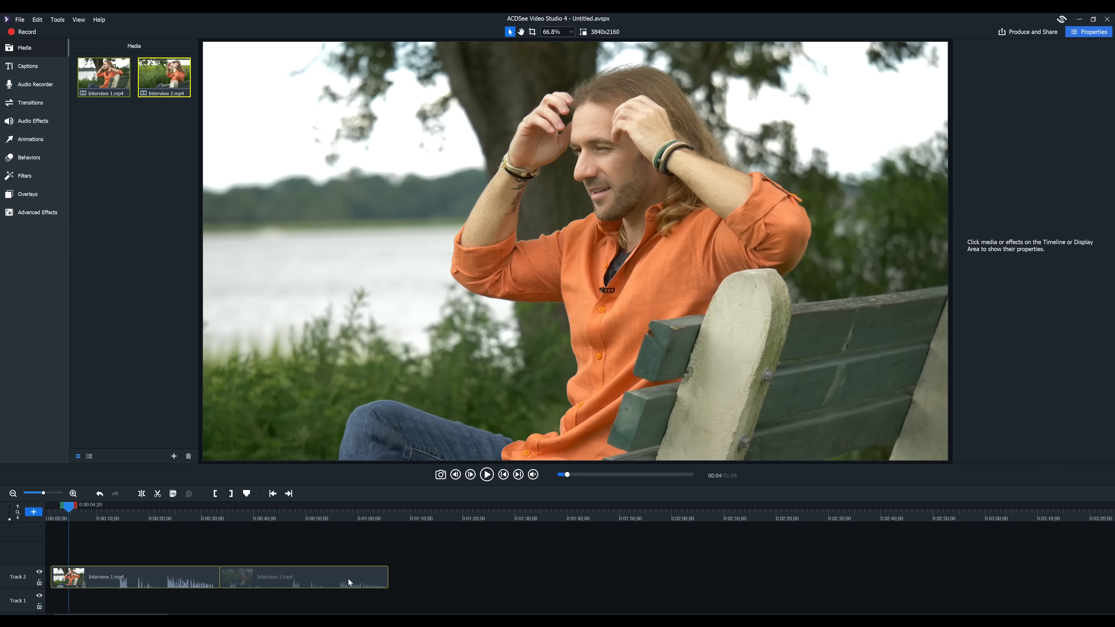
- Move Interview 2.mp4 onto Track 3 directly above Interview 1
{"action": "left_click_drag", "start_coordinate": [281, 517], "coordinate": [285, 517]}
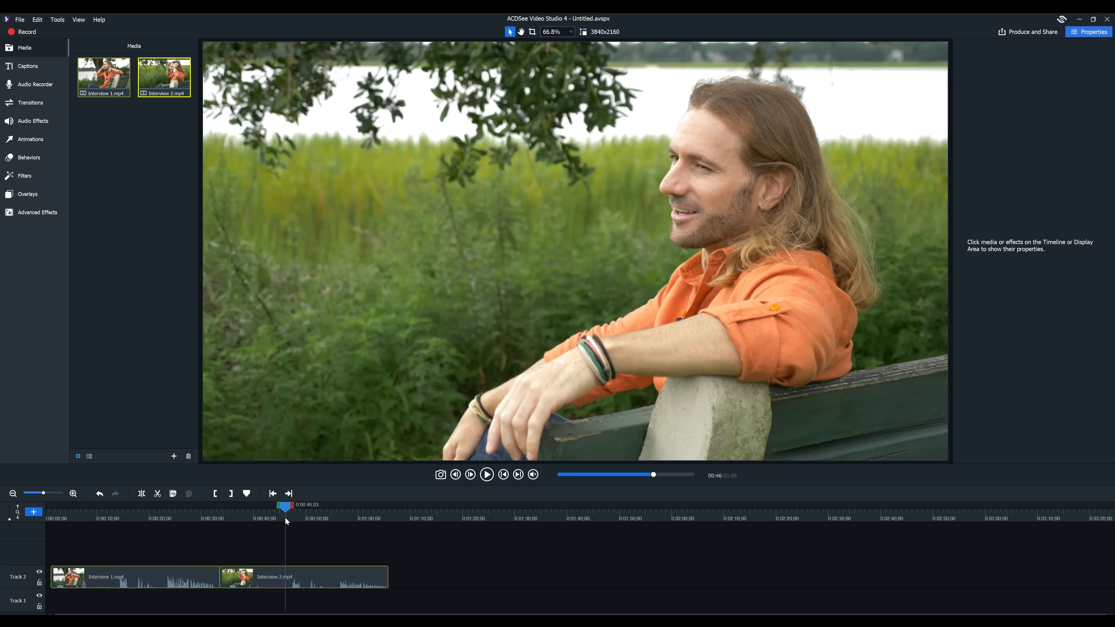
{"action": "left_click_drag", "start_coordinate": [256, 574], "coordinate": [139, 551]}
{"action": "left_click", "coordinate": [305, 576]}
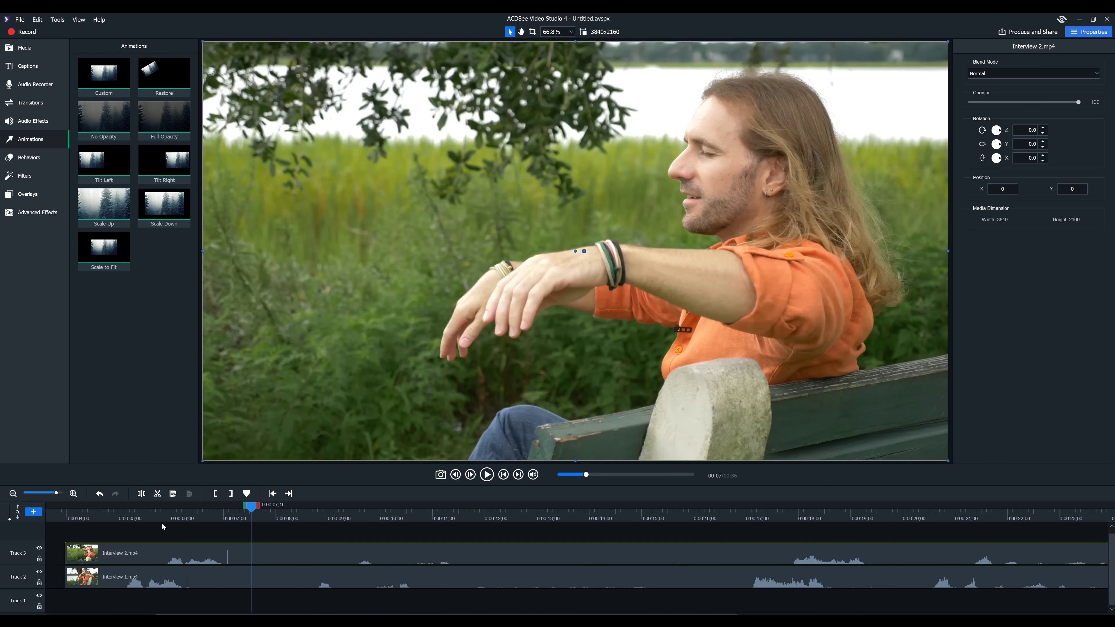
- Play the stacked clips from about 5 seconds in to check their sync
{"action": "left_click", "coordinate": [122, 517]}
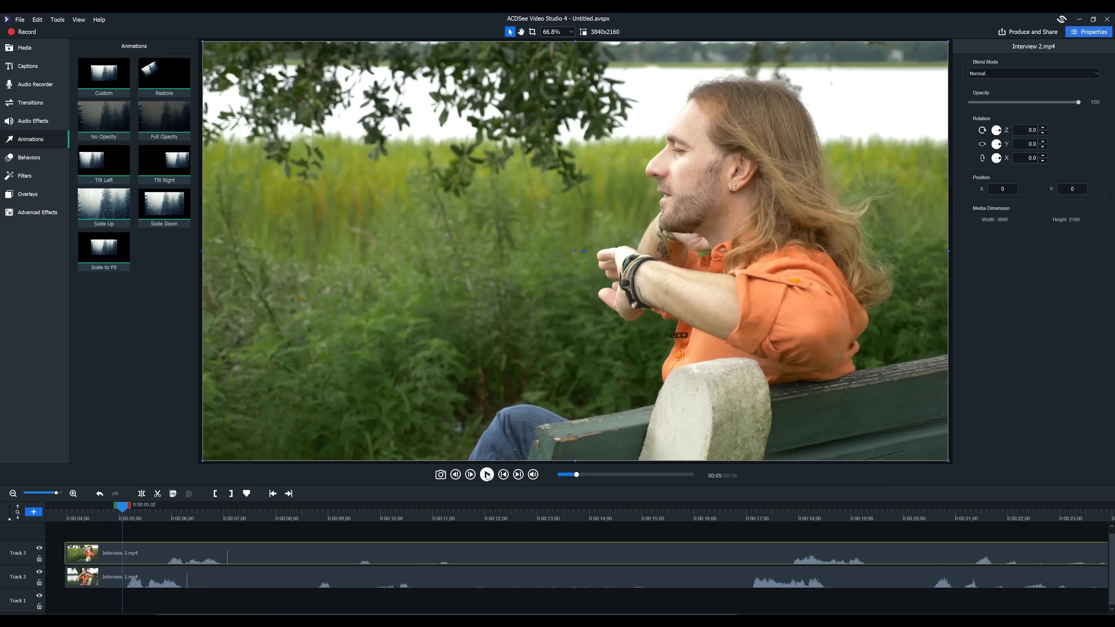
{"action": "key", "text": "space"}
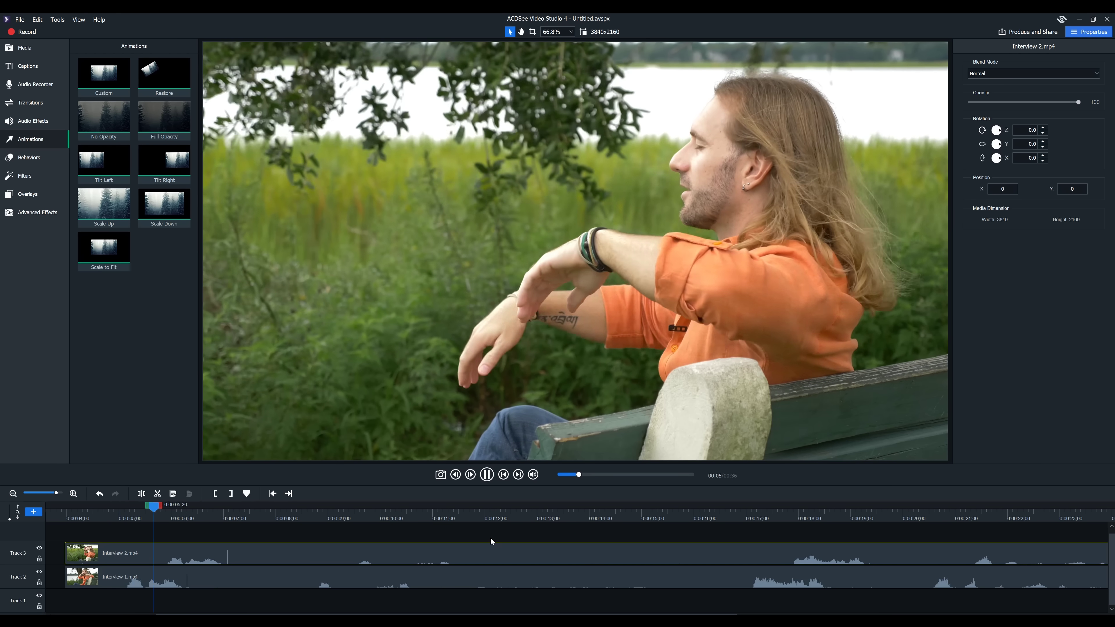
{"action": "left_click", "coordinate": [486, 475]}
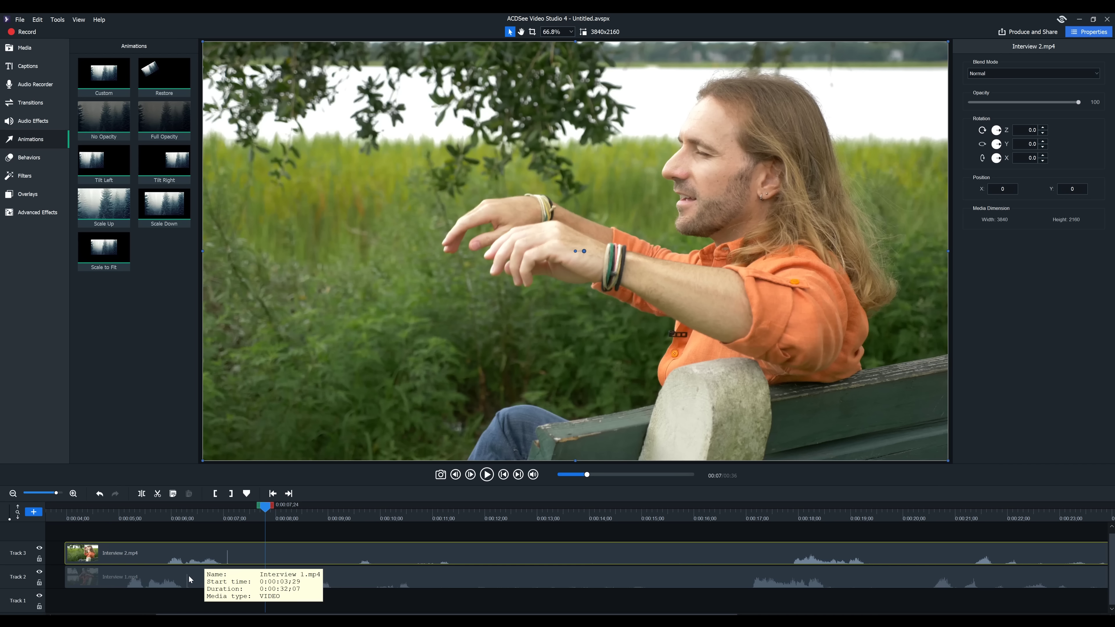
- Shift Interview 1.mp4 later on Track 2 so the audio spikes align near 0:00:07
{"action": "left_click_drag", "start_coordinate": [187, 577], "coordinate": [226, 571]}
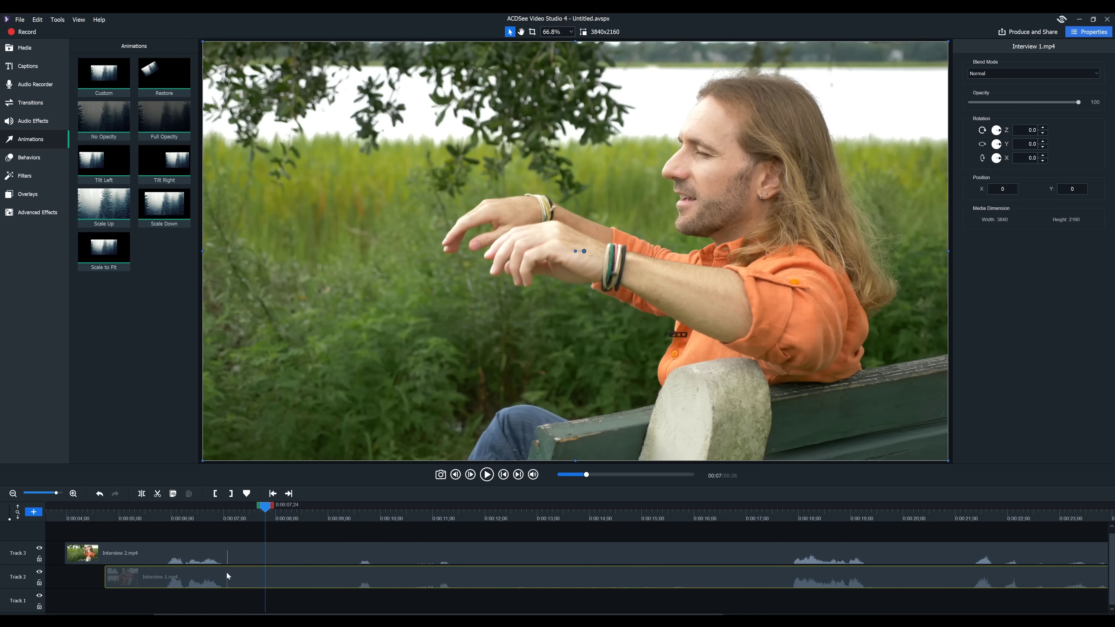
{"action": "left_click", "coordinate": [225, 511]}
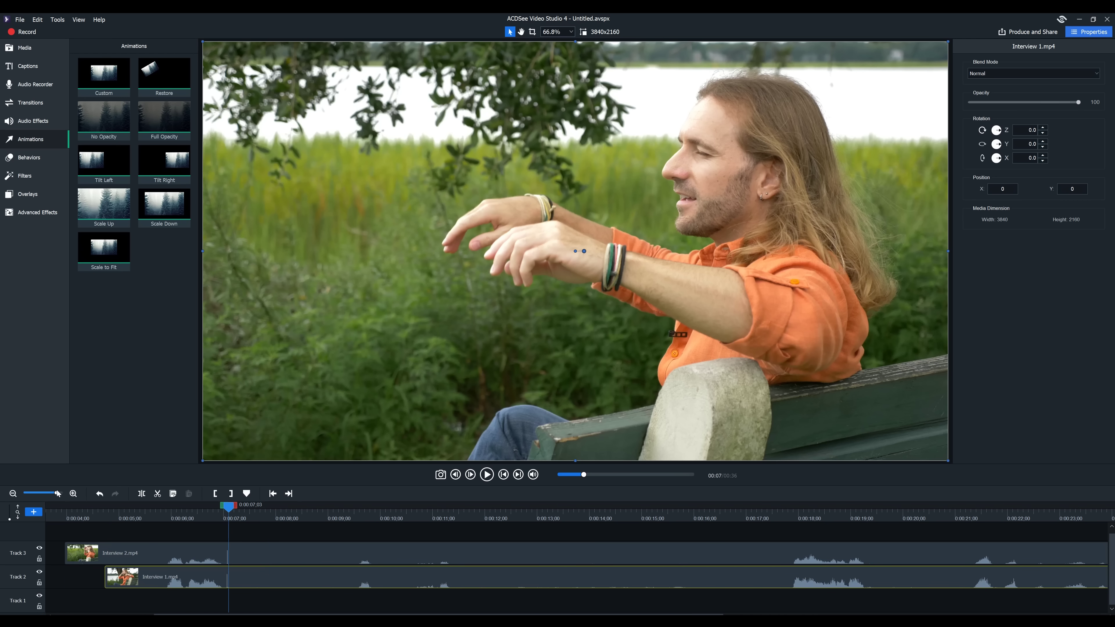
{"action": "left_click_drag", "start_coordinate": [57, 492], "coordinate": [95, 493]}
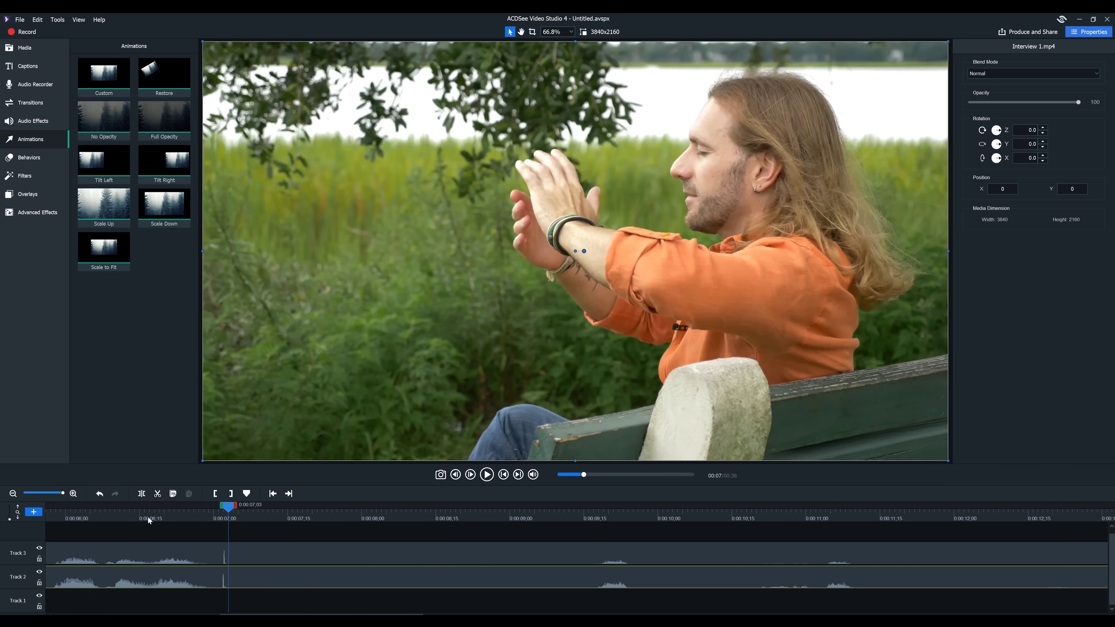
{"action": "left_click_drag", "start_coordinate": [68, 511], "coordinate": [63, 508]}
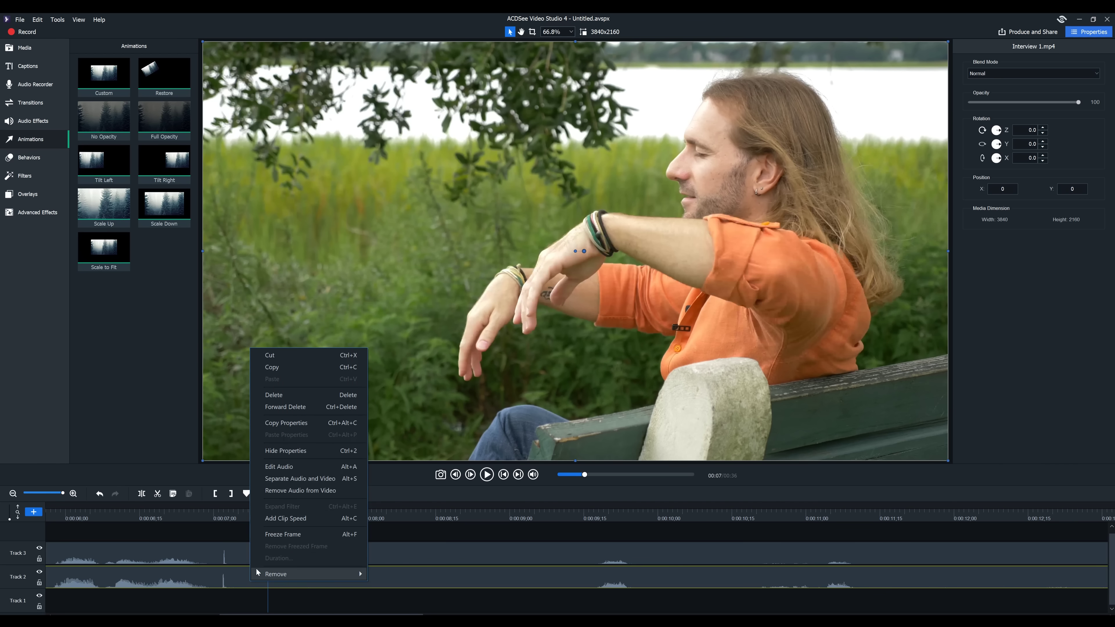
- Remove the audio from Interview 1 and play back the synced edit from 0:00:06;10
{"action": "left_click", "coordinate": [288, 468]}
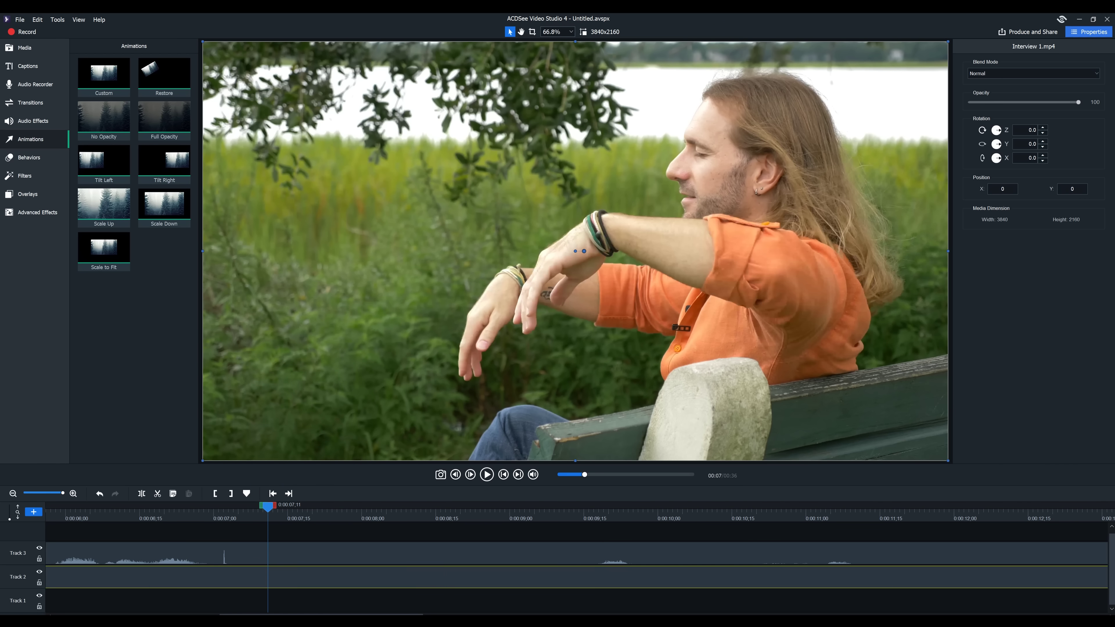
{"action": "left_click", "coordinate": [114, 513]}
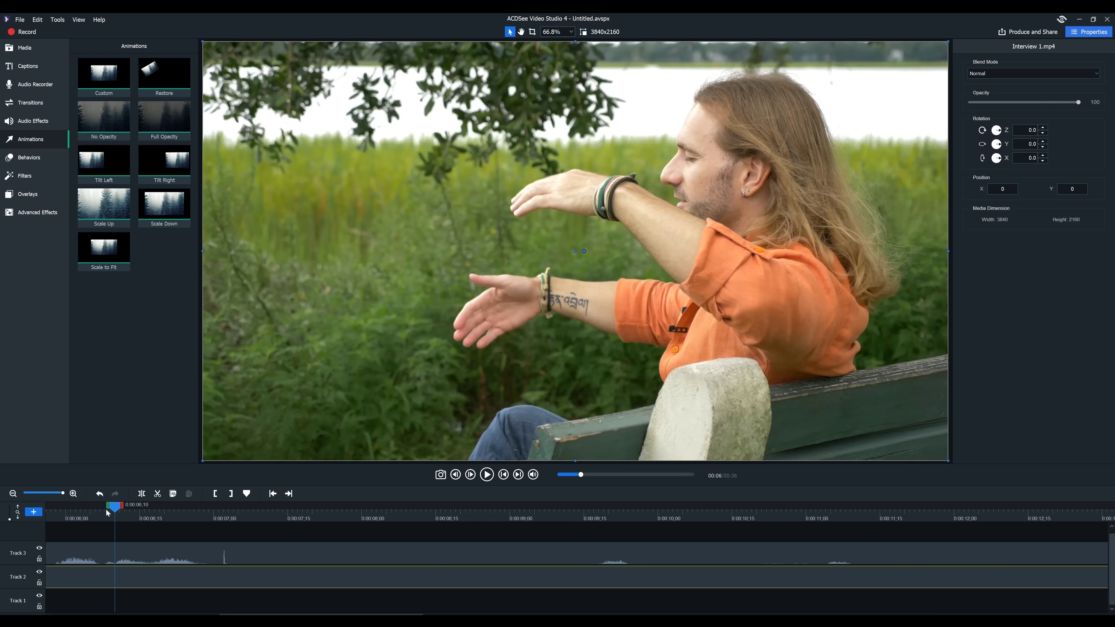
{"action": "key", "text": "space"}
{"action": "left_click", "coordinate": [13, 493]}
{"action": "left_click", "coordinate": [12, 493]}
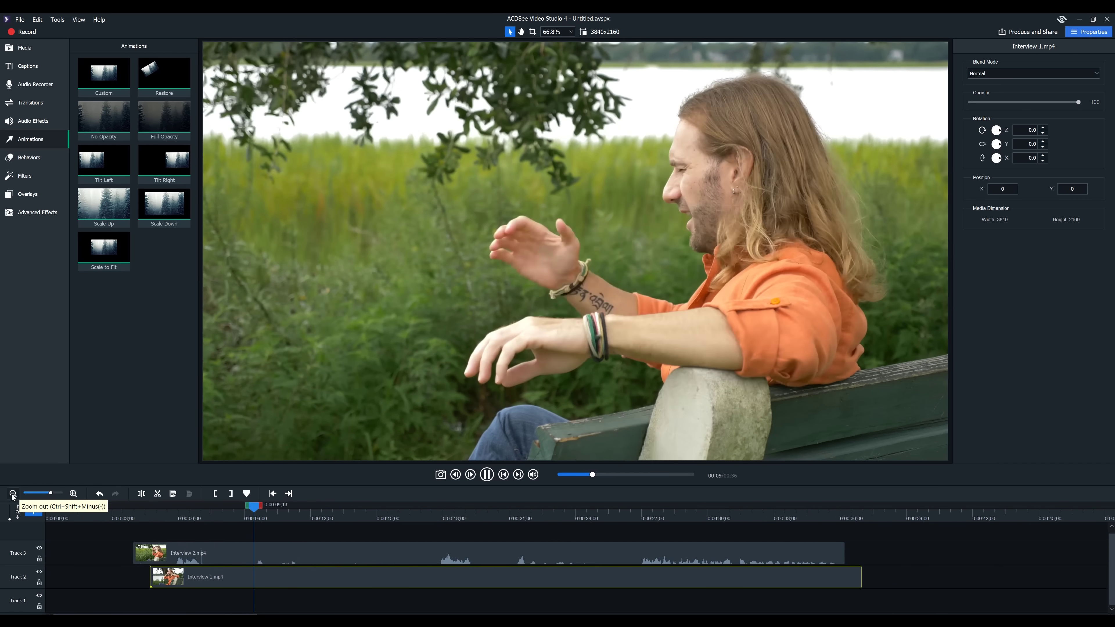
{"action": "left_click", "coordinate": [13, 493]}
{"action": "key", "text": "space"}
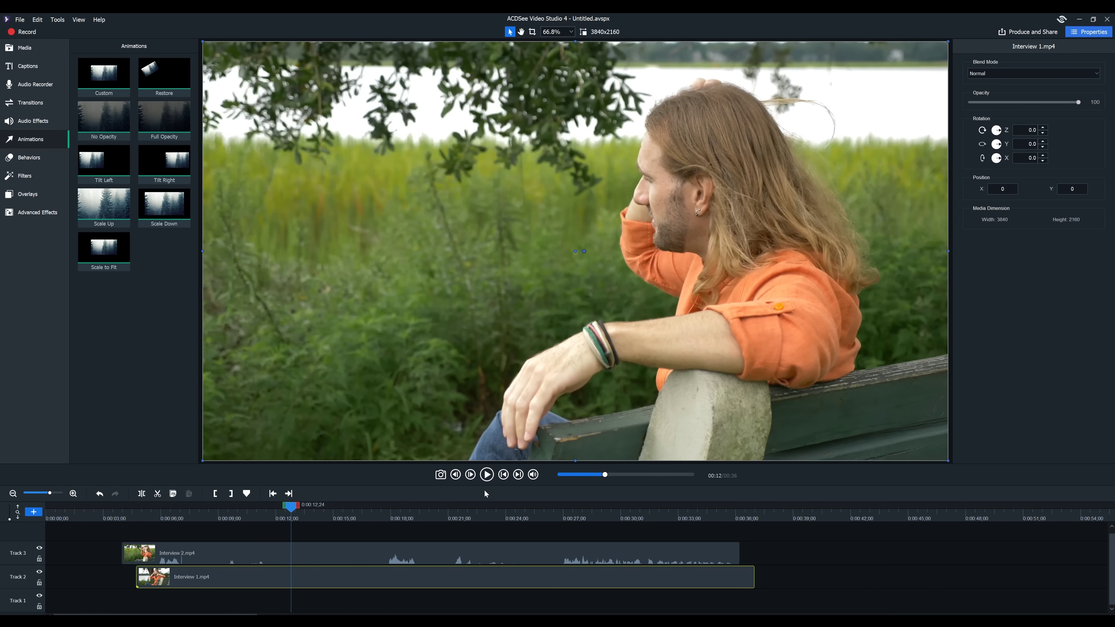
- Play from 0:00:26;29 and select the Interview 2 clip on Track 3
{"action": "left_click", "coordinate": [564, 517]}
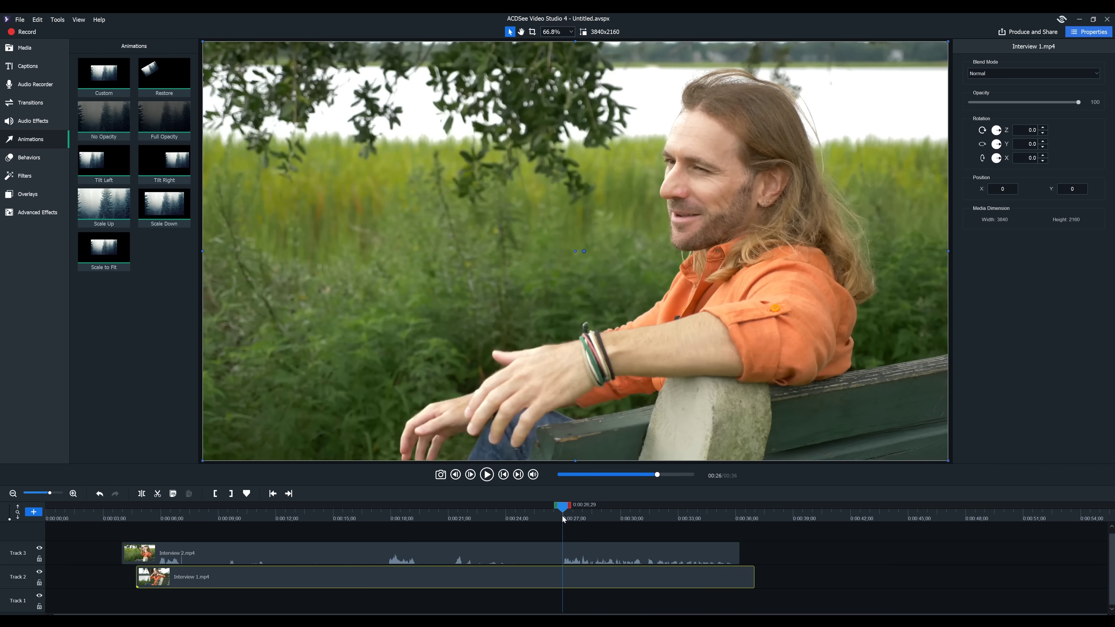
{"action": "left_click", "coordinate": [487, 474]}
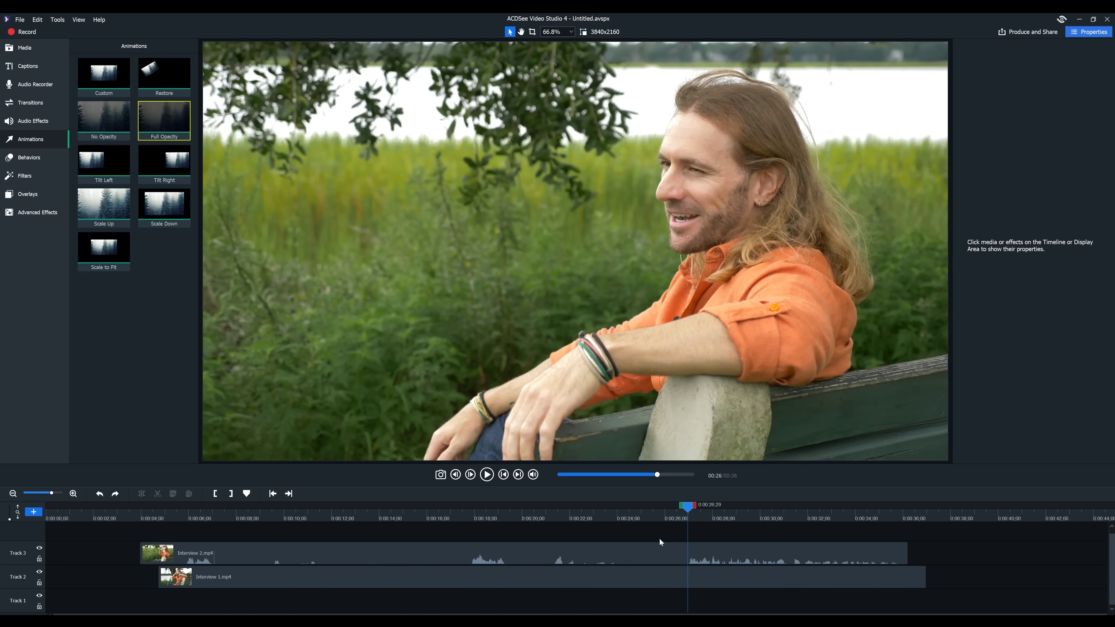
{"action": "left_click", "coordinate": [658, 553]}
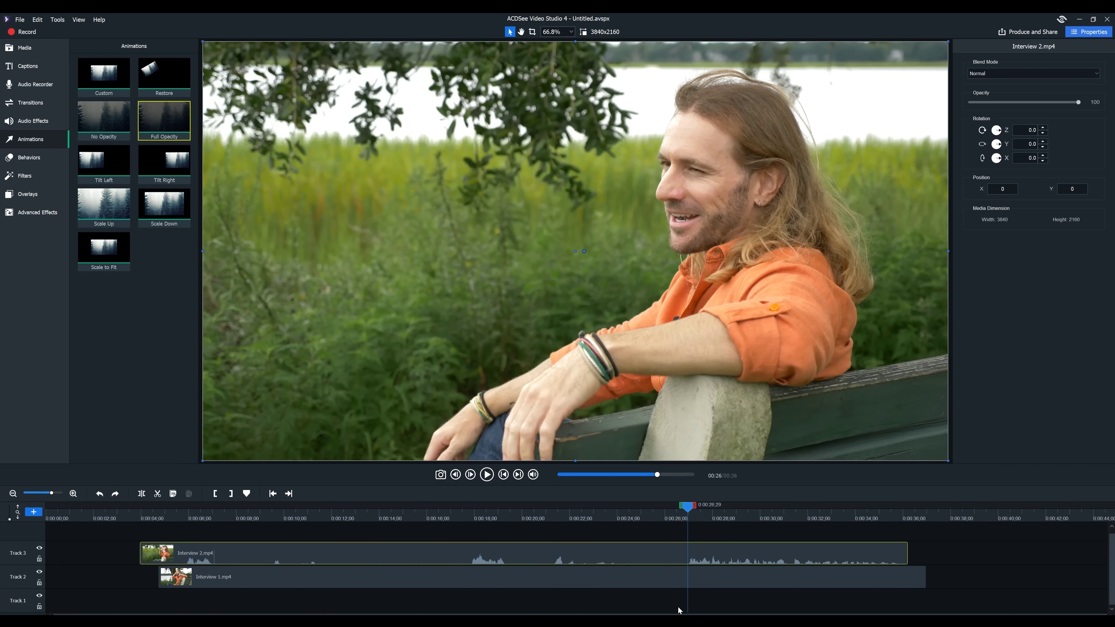
{"action": "left_click", "coordinate": [668, 581], "text": "ctrl"}
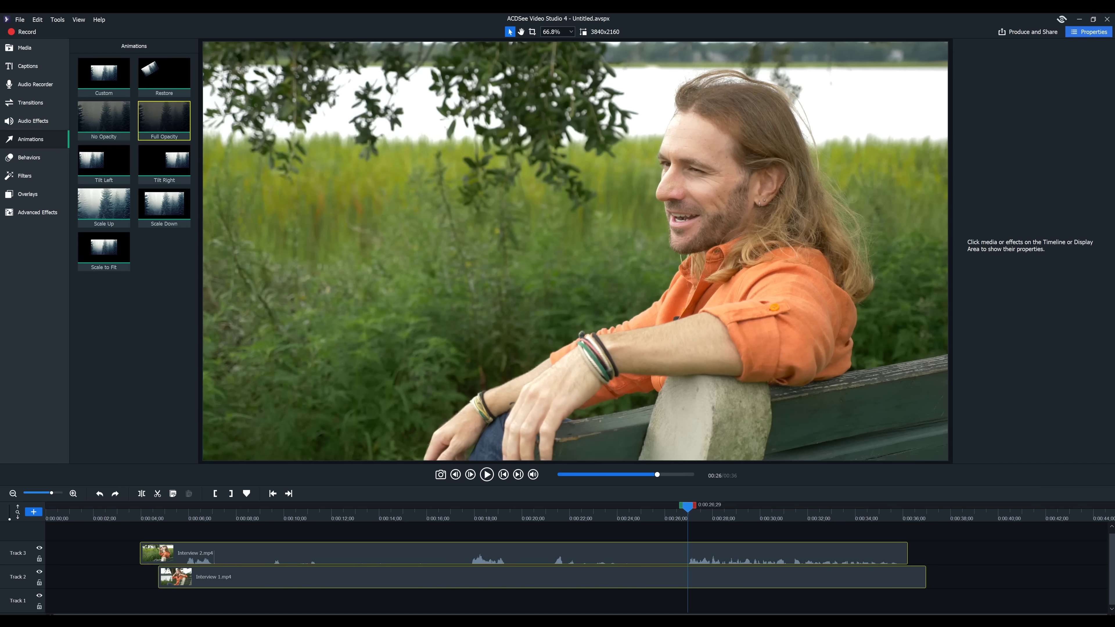
{"action": "left_click", "coordinate": [141, 493]}
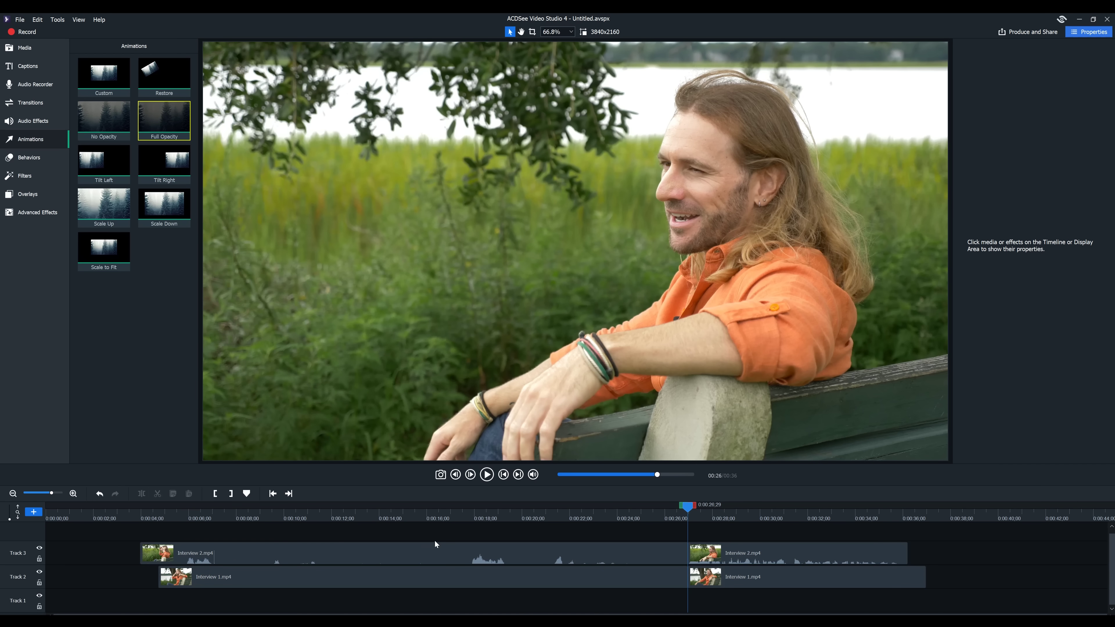
{"action": "left_click_drag", "start_coordinate": [545, 530], "coordinate": [573, 601]}
{"action": "key", "text": "Delete"}
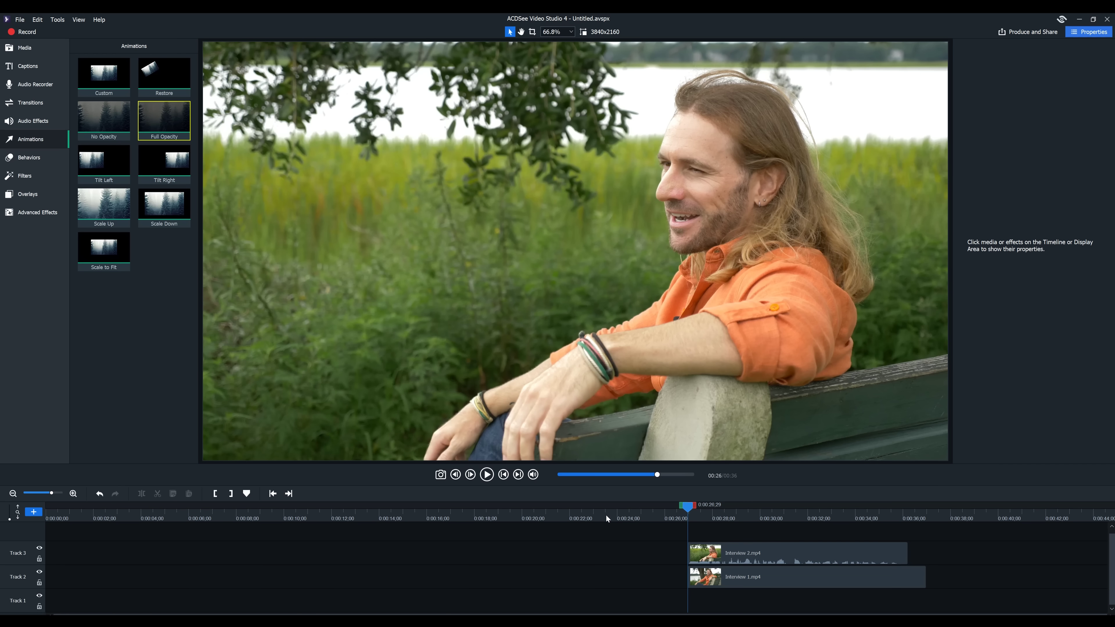
{"action": "left_click", "coordinate": [486, 475]}
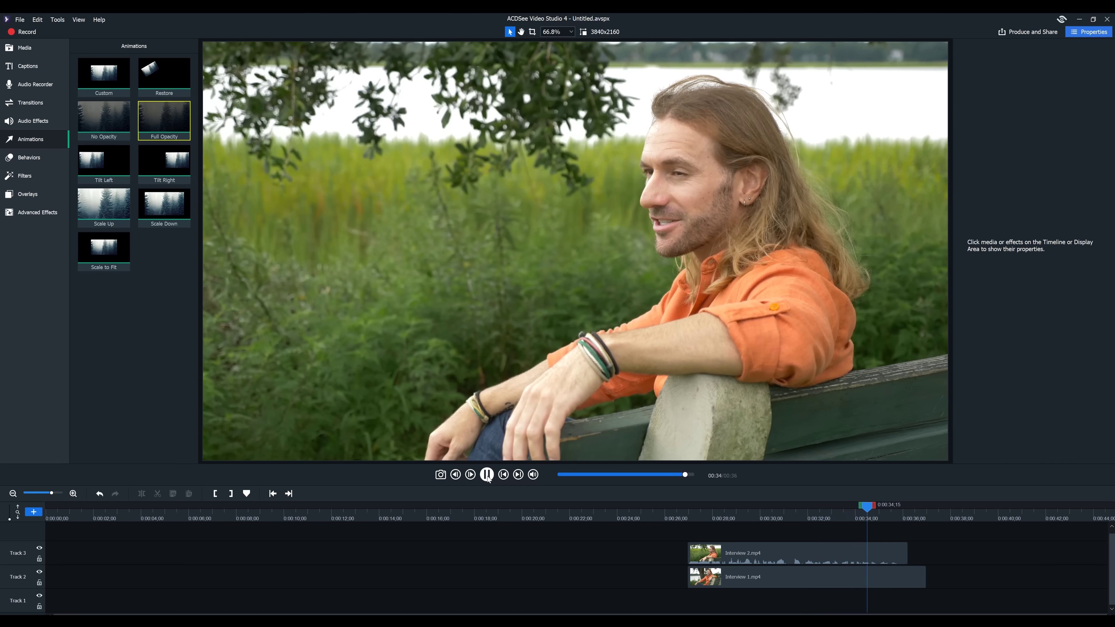
- Split Interview 1 at 0:00:31, move its first part to Track 4, and play across the cut
{"action": "left_click", "coordinate": [790, 512]}
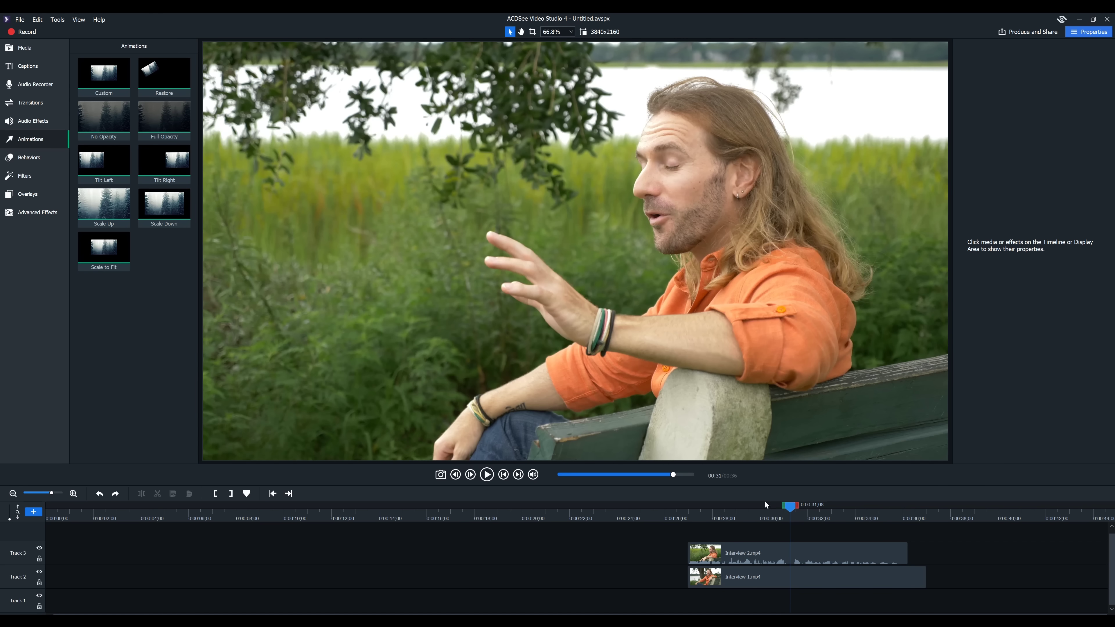
{"action": "left_click", "coordinate": [785, 573]}
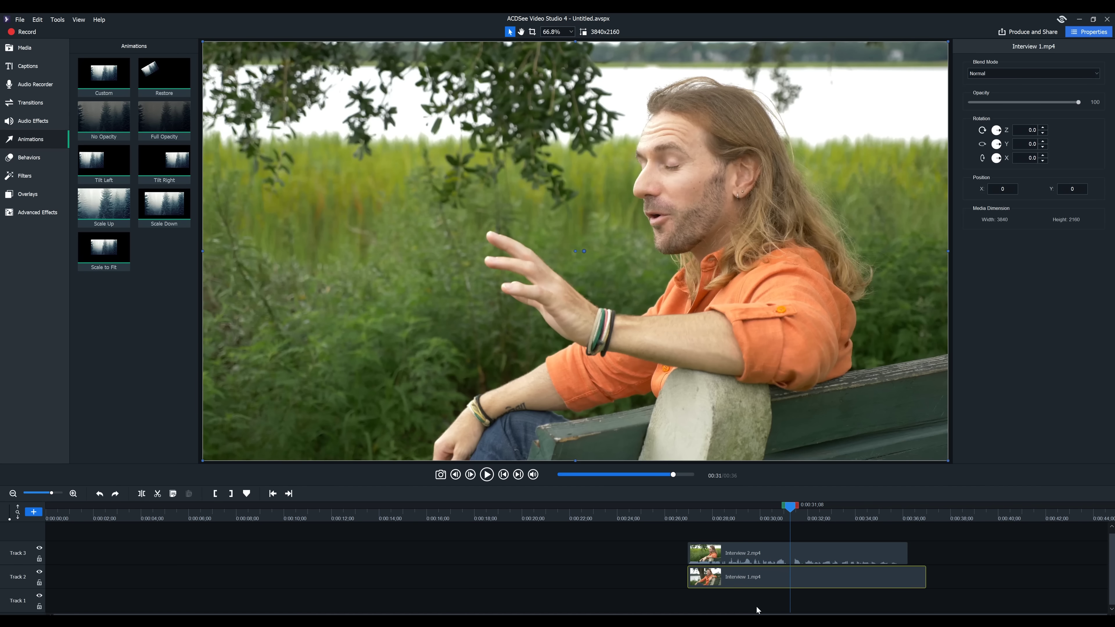
{"action": "left_click", "coordinate": [142, 494]}
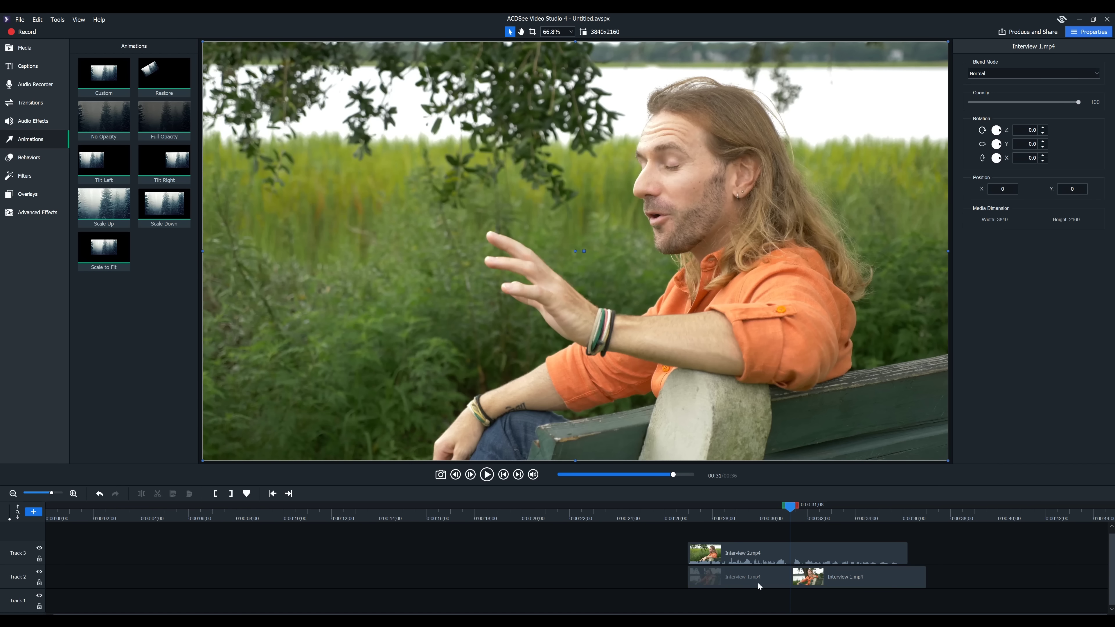
{"action": "left_click_drag", "start_coordinate": [758, 583], "coordinate": [745, 533]}
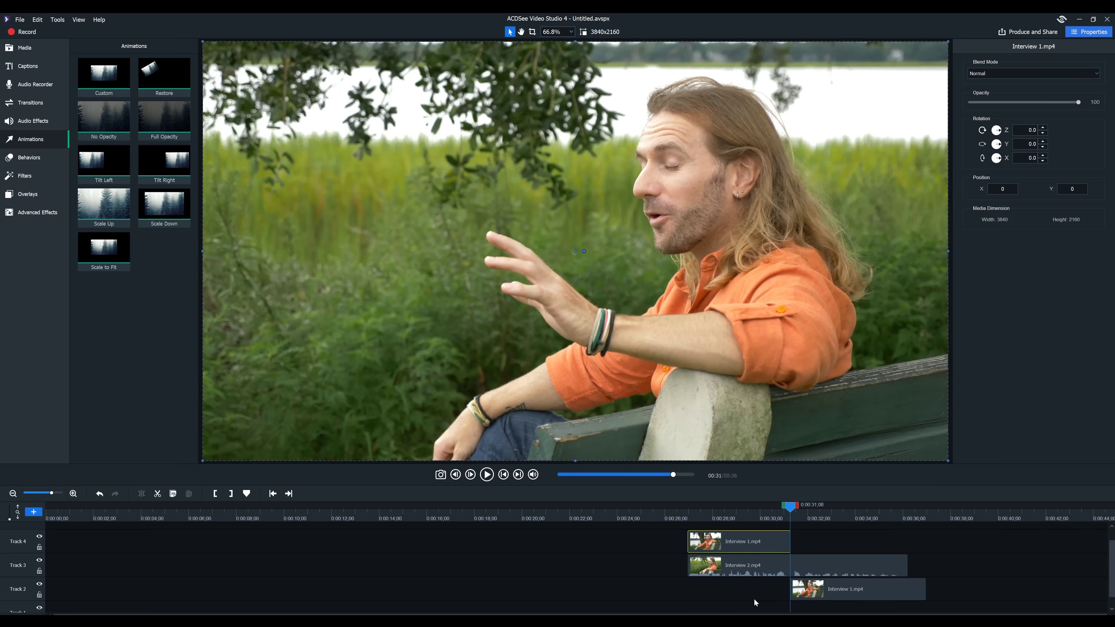
{"action": "left_click", "coordinate": [685, 514]}
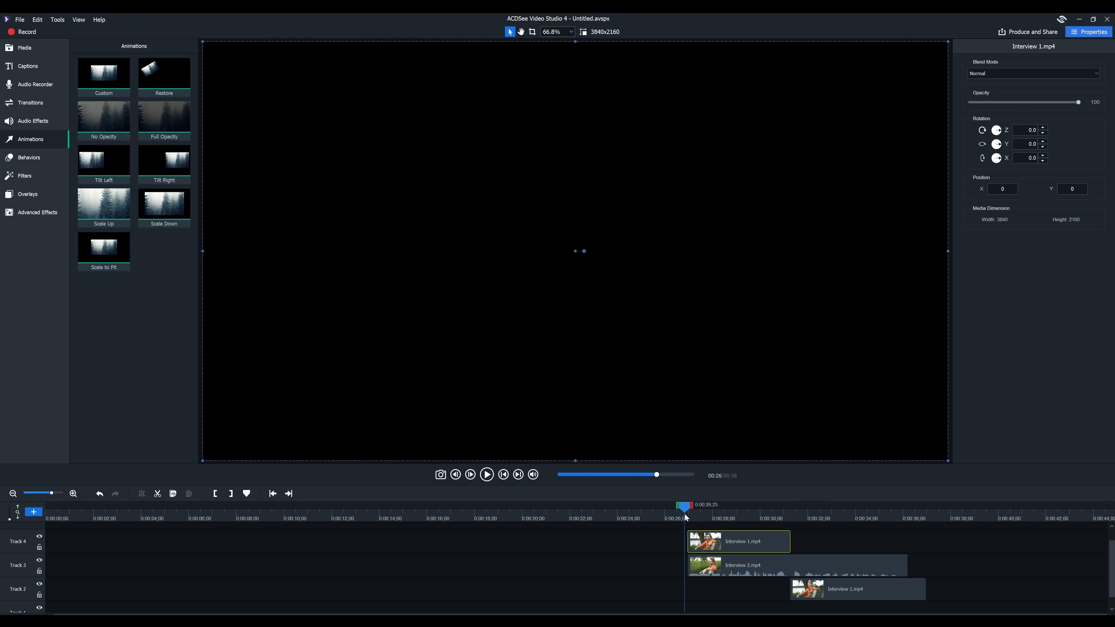
{"action": "key", "text": "space"}
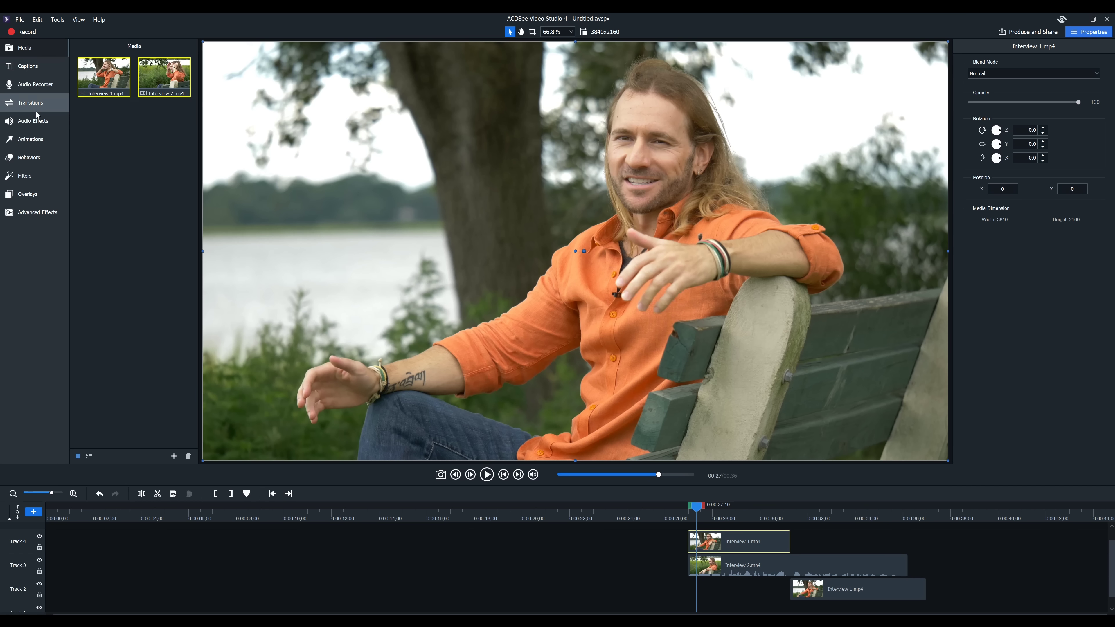
- Add a Fade transition to the end of the Track 4 clip and preview it
{"action": "left_click", "coordinate": [29, 105]}
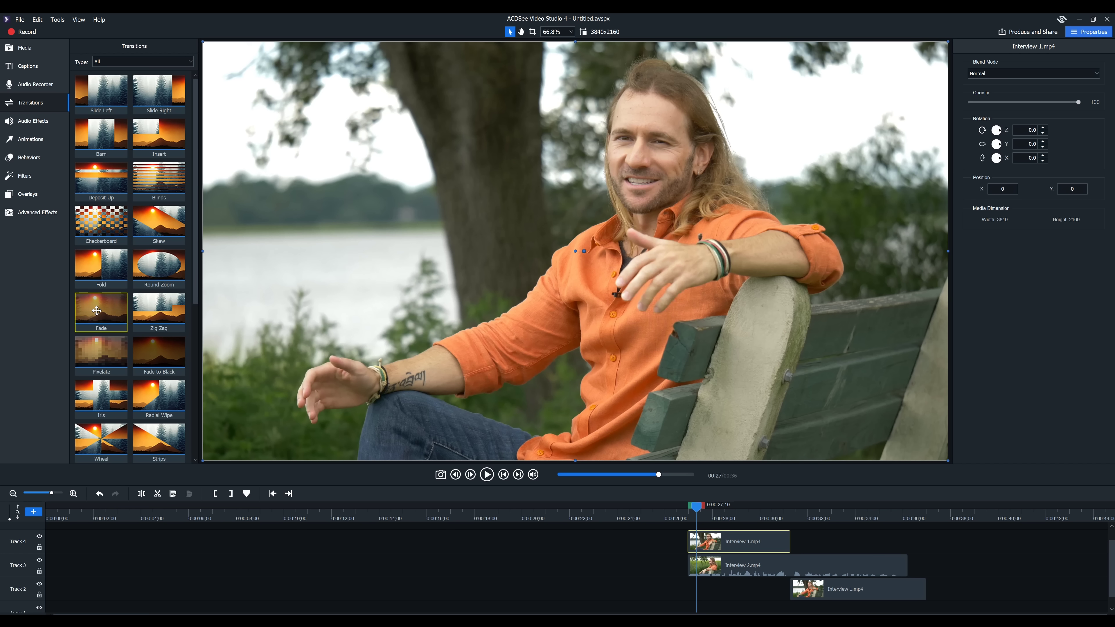
{"action": "left_click_drag", "start_coordinate": [101, 313], "coordinate": [780, 543]}
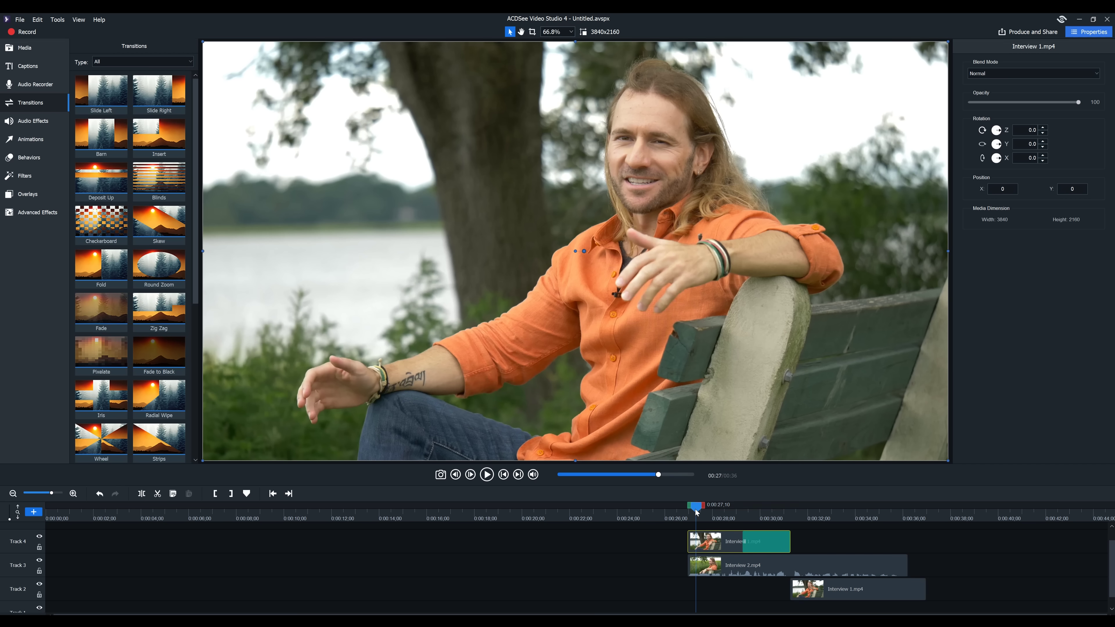
{"action": "left_click_drag", "start_coordinate": [697, 512], "coordinate": [692, 514]}
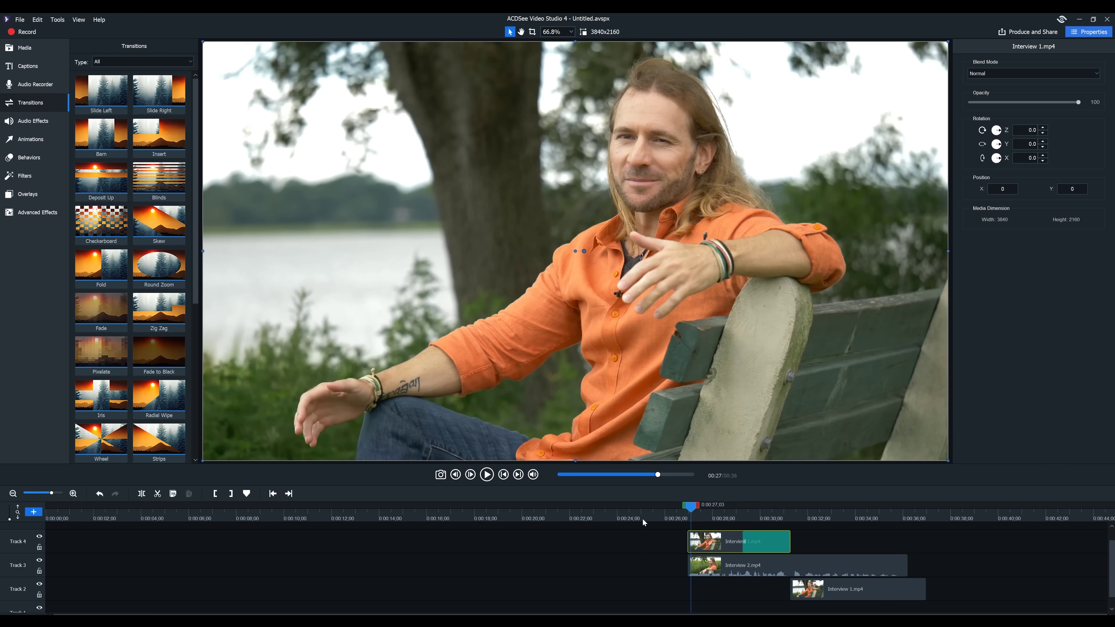
{"action": "key", "text": "space"}
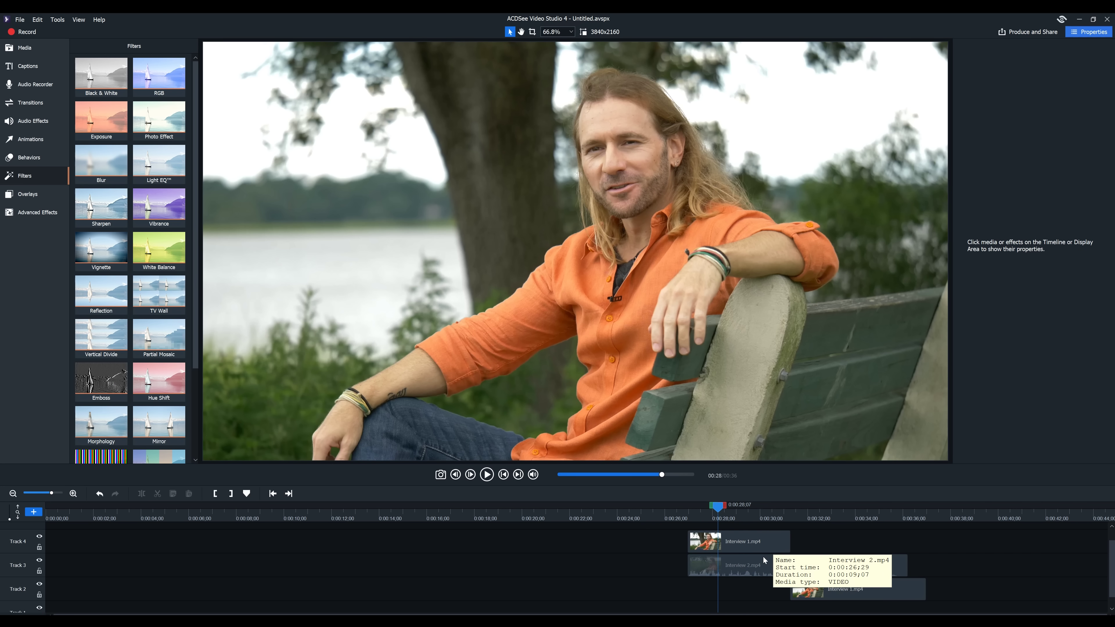
{"action": "key", "text": "ctrl+z"}
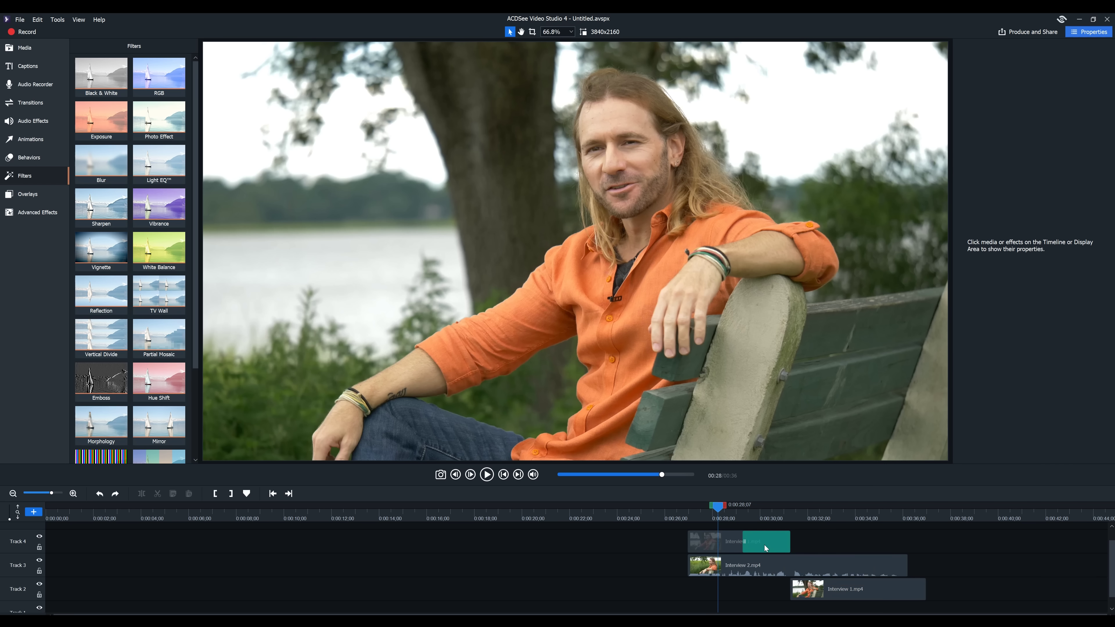
{"action": "left_click", "coordinate": [765, 548]}
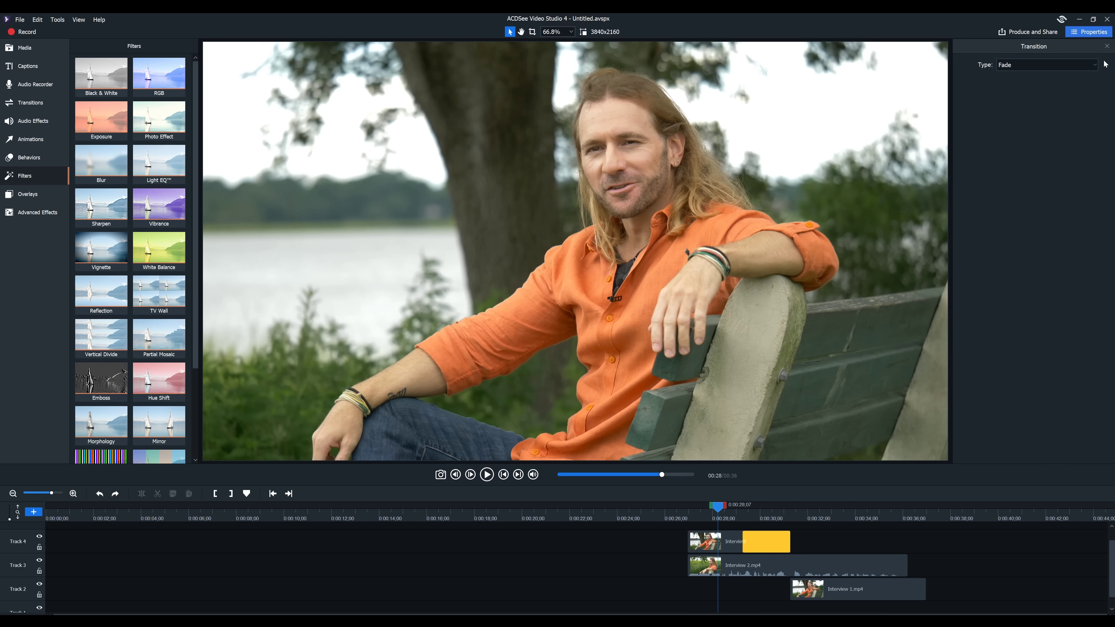
{"action": "left_click", "coordinate": [1057, 67]}
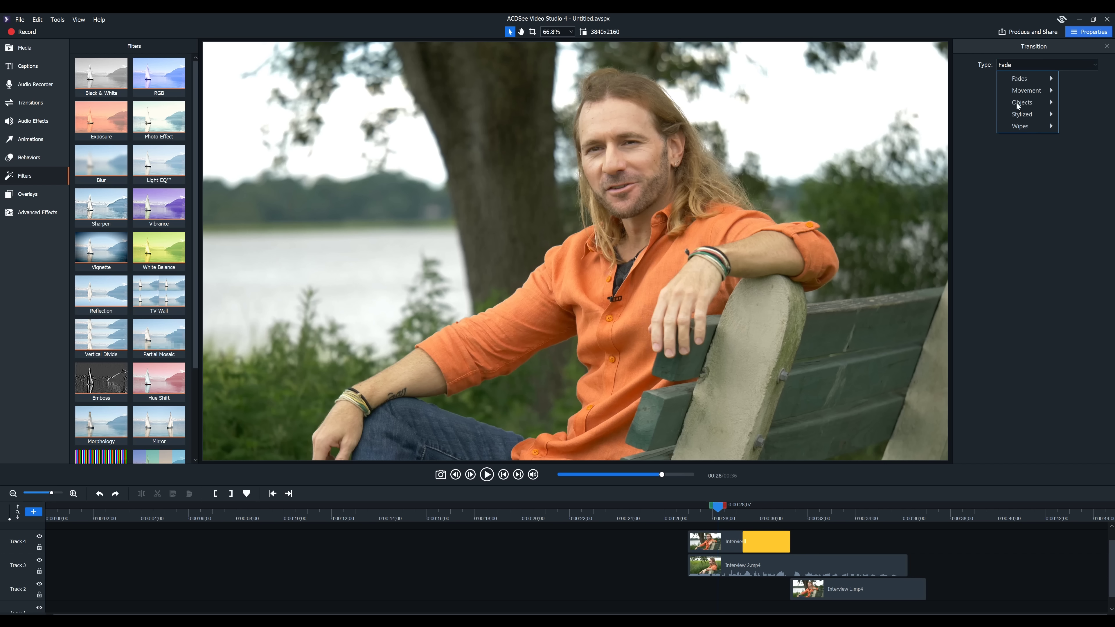
{"action": "key", "text": "Escape"}
{"action": "left_click", "coordinate": [1106, 46]}
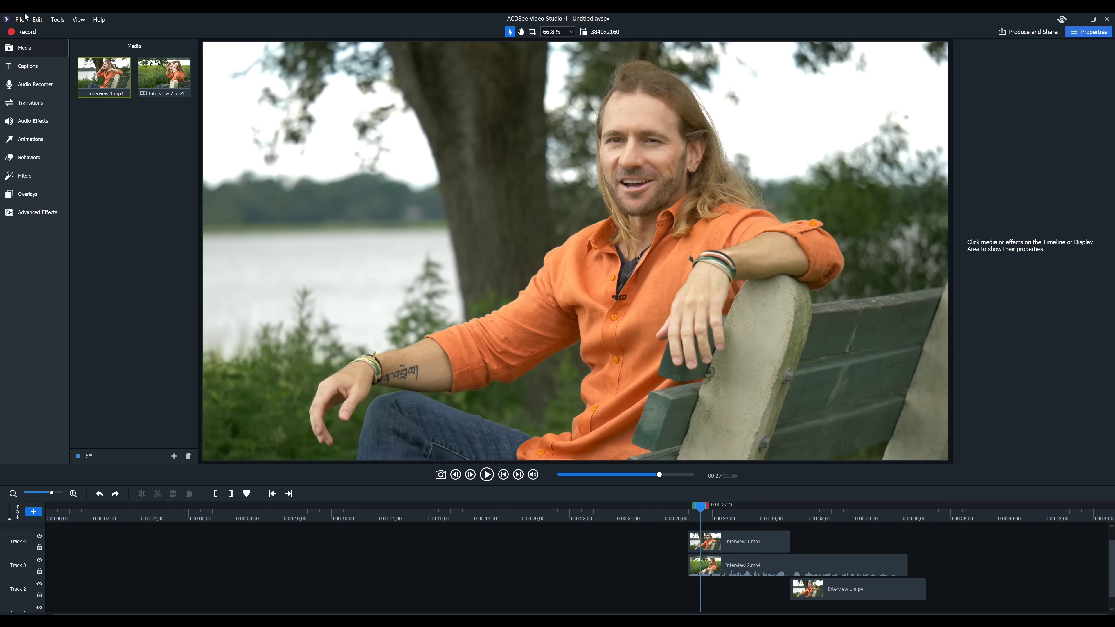
- Apply Exposure and Vibrance filters to the Track 4 Interview 1 clip and raise its vibrance
{"action": "left_click", "coordinate": [19, 177]}
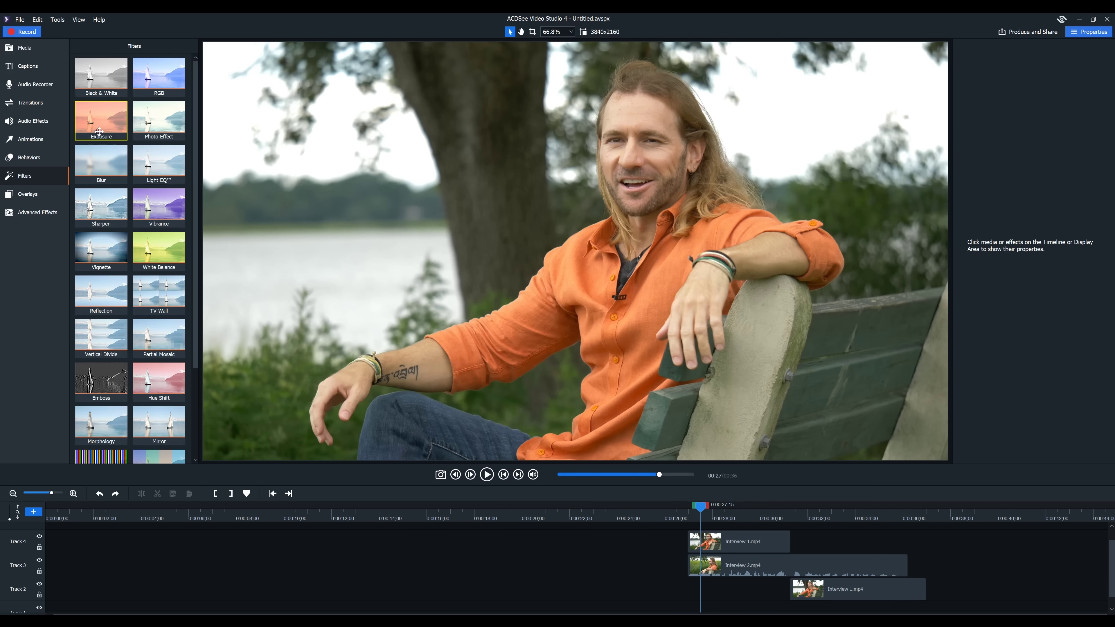
{"action": "left_click_drag", "start_coordinate": [97, 120], "coordinate": [739, 540]}
{"action": "left_click", "coordinate": [746, 544]}
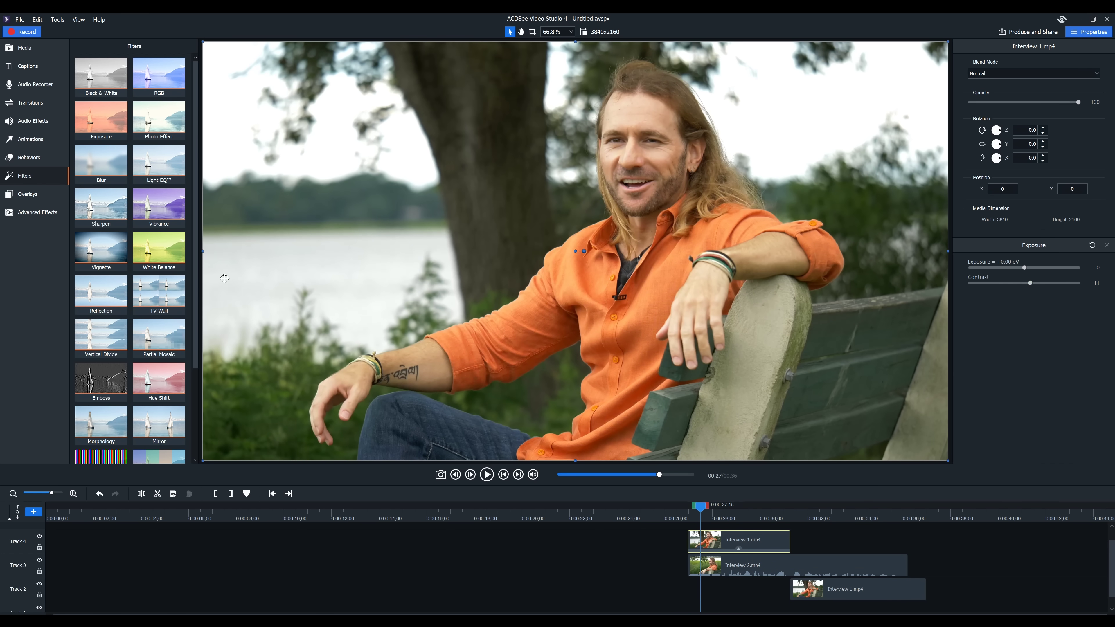
{"action": "left_click_drag", "start_coordinate": [156, 206], "coordinate": [738, 527]}
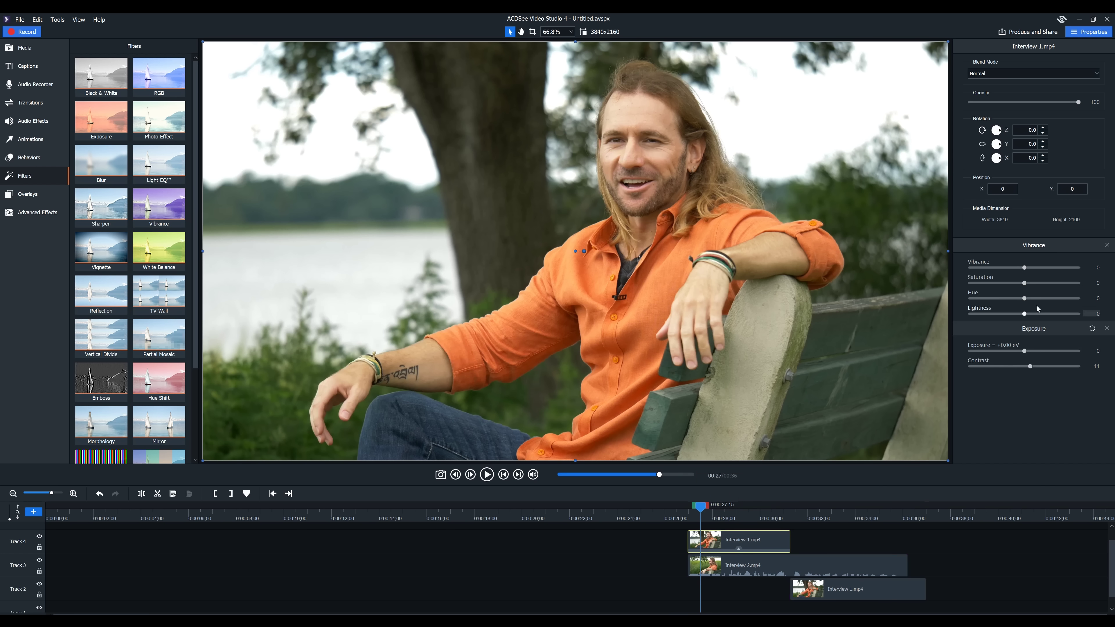
{"action": "left_click_drag", "start_coordinate": [1024, 267], "coordinate": [1048, 268]}
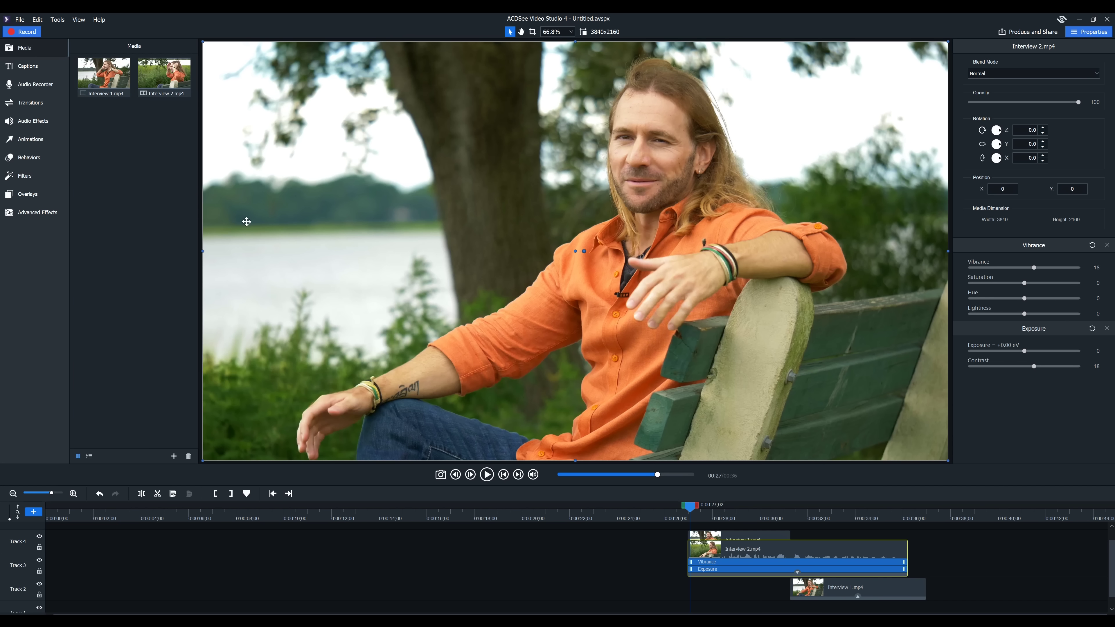
- Import New Summits.mp3 from the 6 Music folder and place it on Track 1 at the playhead
{"action": "left_click", "coordinate": [174, 457]}
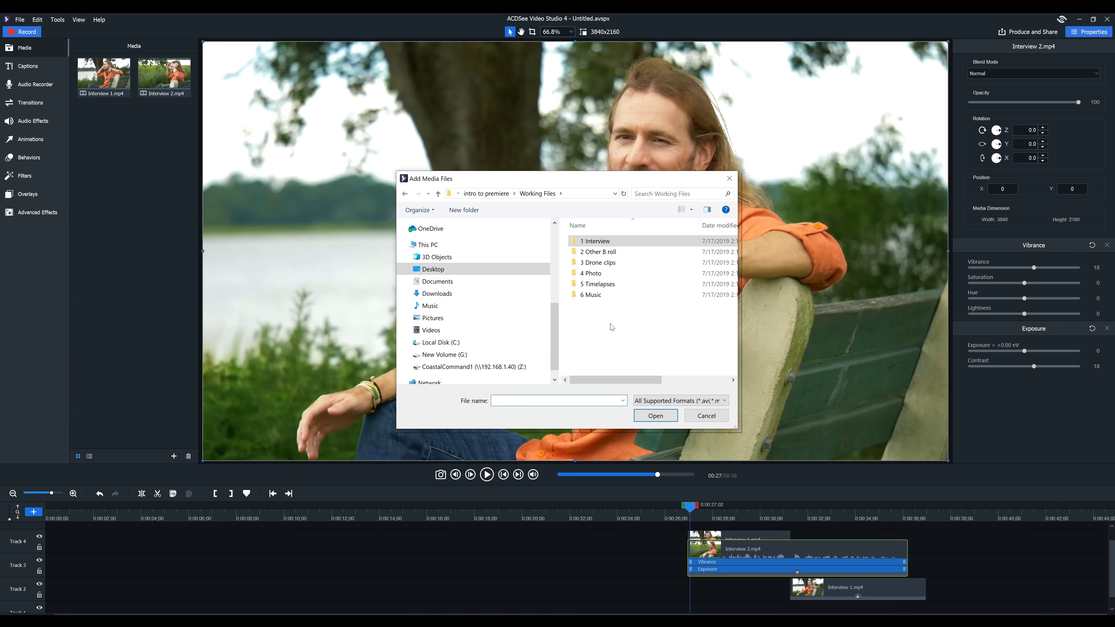
{"action": "double_click", "coordinate": [608, 294]}
{"action": "left_click", "coordinate": [601, 246]}
{"action": "double_click", "coordinate": [601, 246]}
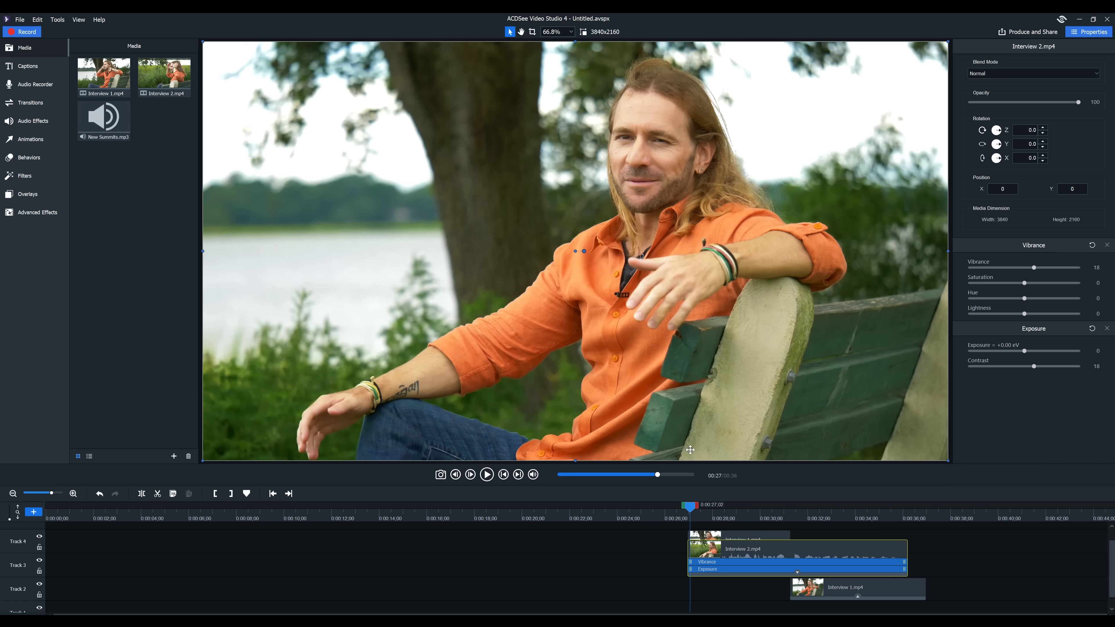
{"action": "left_click_drag", "start_coordinate": [92, 122], "coordinate": [681, 598]}
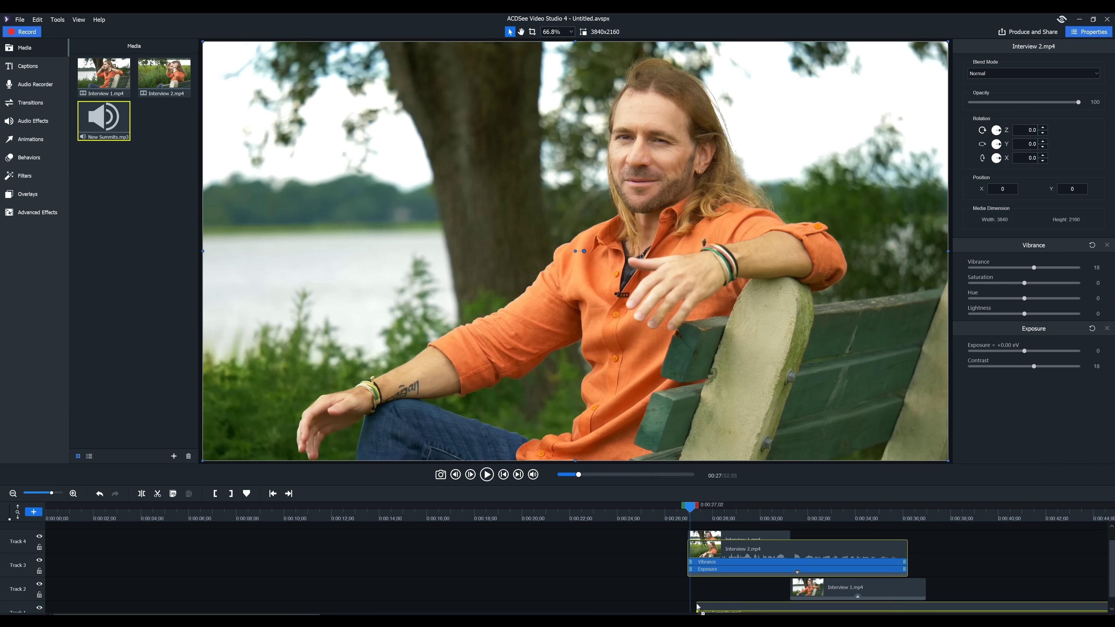
{"action": "left_click", "coordinate": [811, 556]}
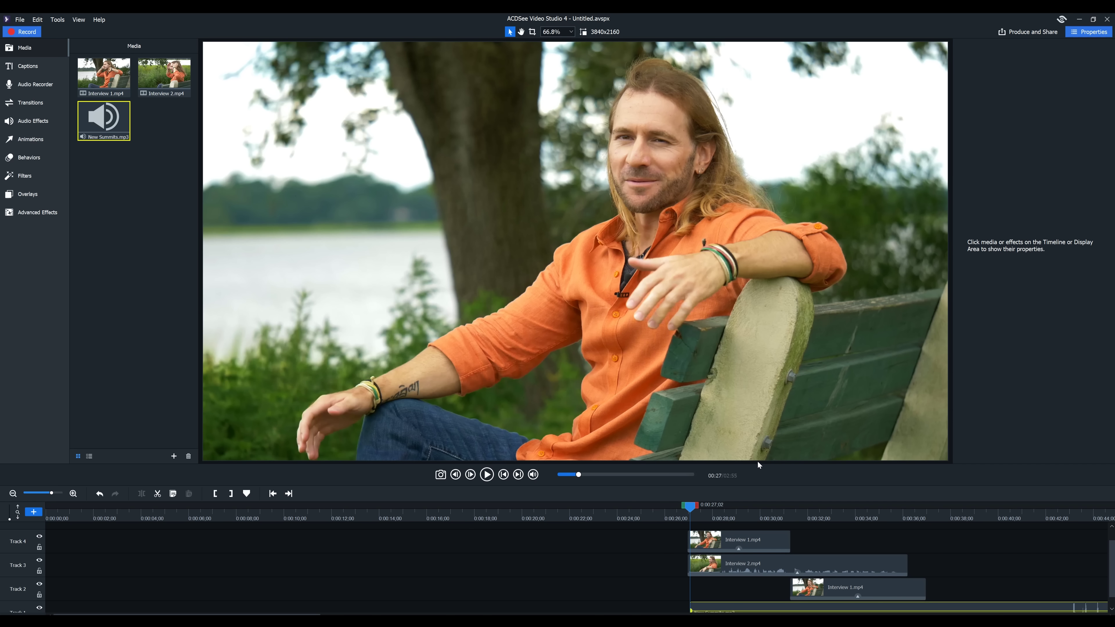
- Enlarge the timeline area and play the music from about 0:00:40
{"action": "left_click_drag", "start_coordinate": [757, 461], "coordinate": [759, 370]}
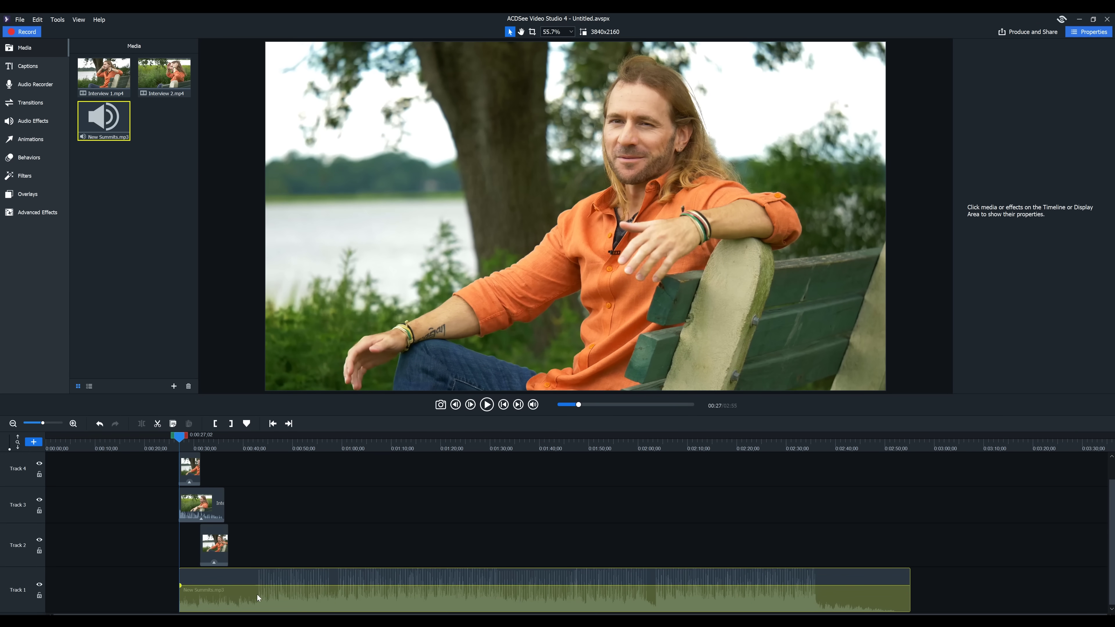
{"action": "left_click", "coordinate": [246, 446]}
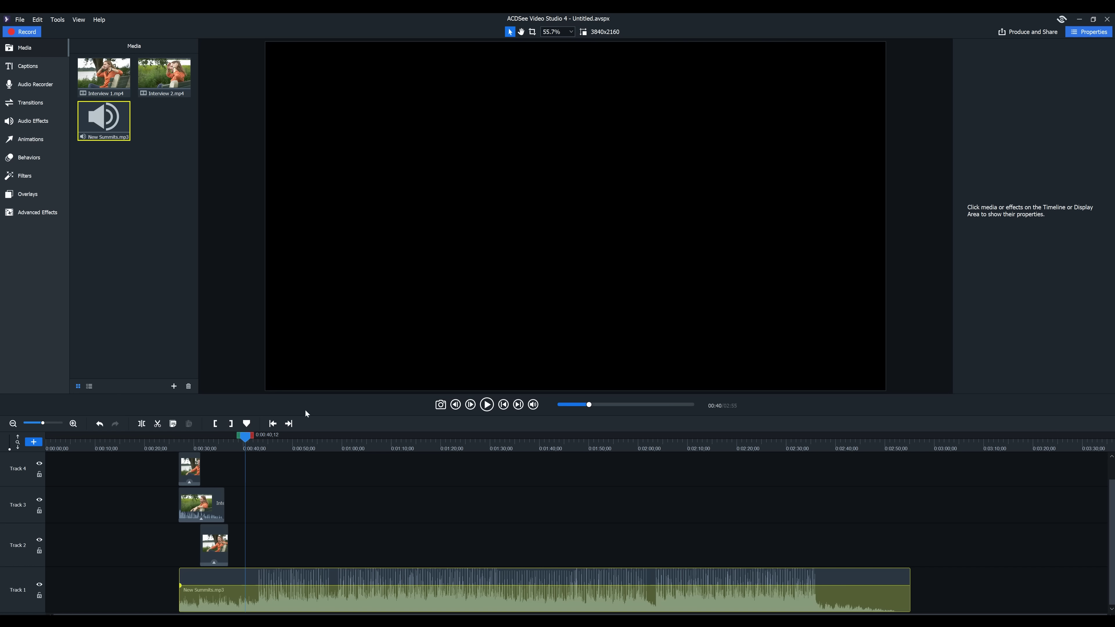
{"action": "left_click", "coordinate": [484, 406]}
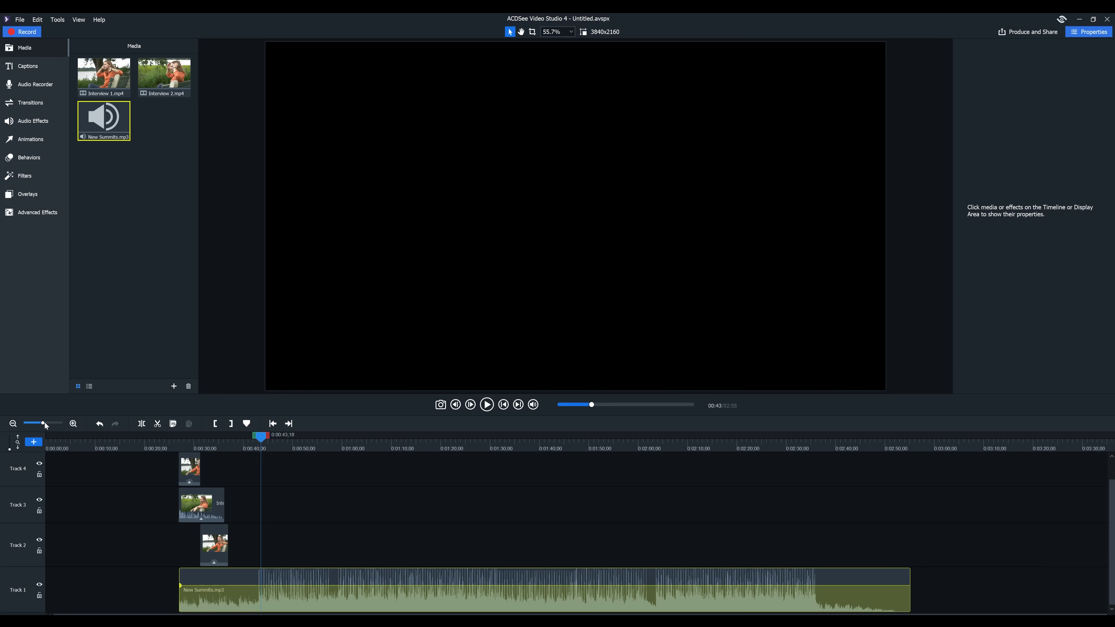
- Split New Summits.mp3 at 0:00:43;04, delete the opening part, and slide the rest left to about 0:00:36;08
{"action": "left_click_drag", "start_coordinate": [44, 424], "coordinate": [61, 423]}
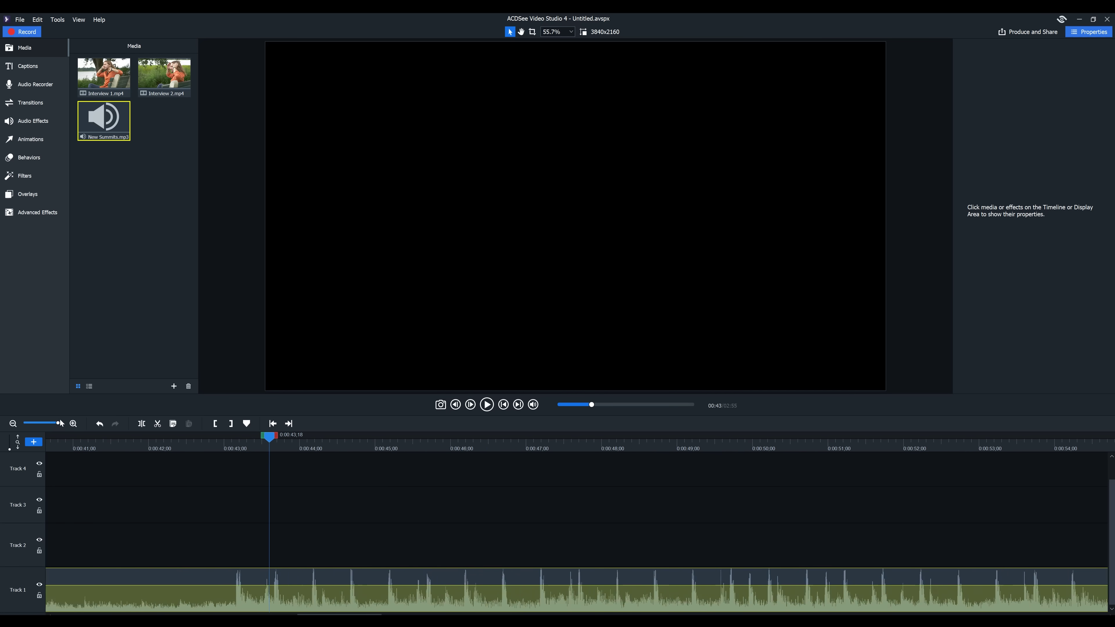
{"action": "left_click", "coordinate": [215, 442]}
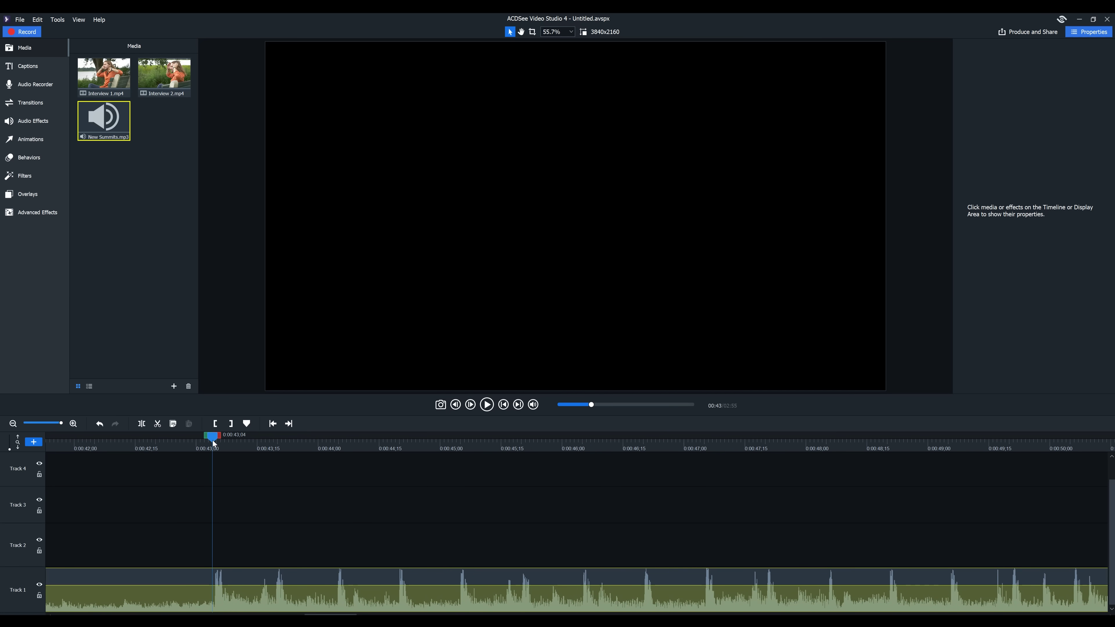
{"action": "left_click", "coordinate": [142, 424]}
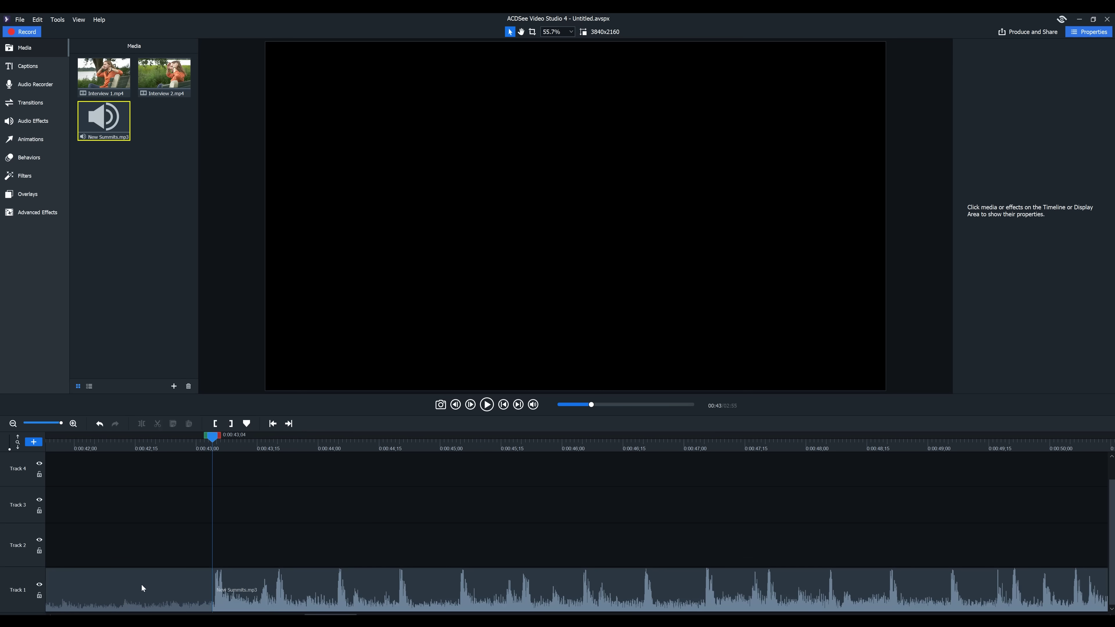
{"action": "left_click", "coordinate": [141, 592]}
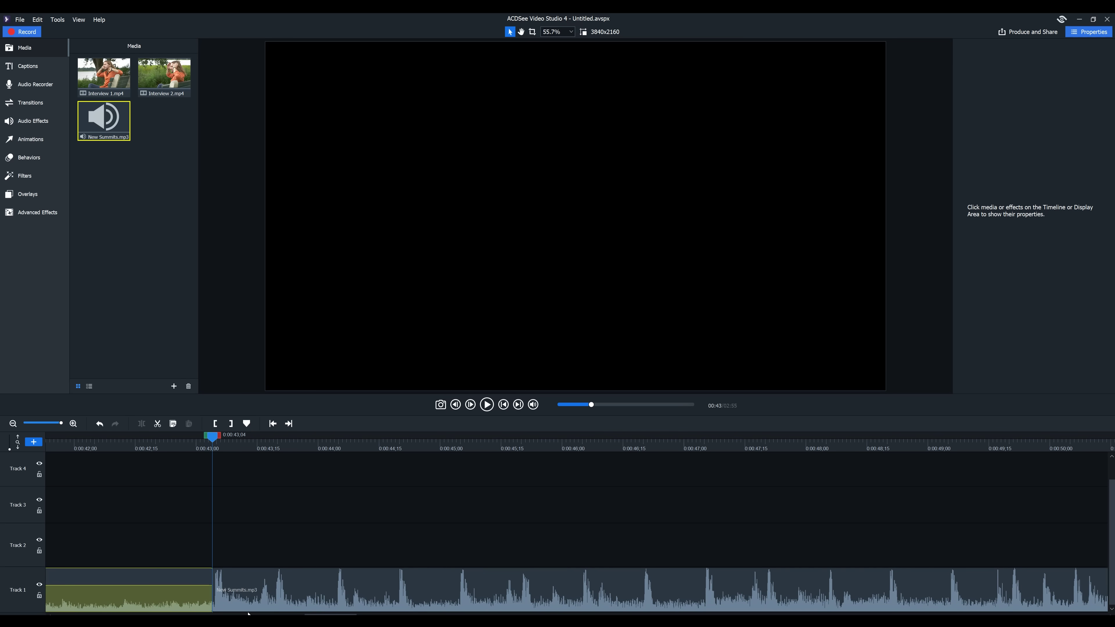
{"action": "key", "text": "Delete"}
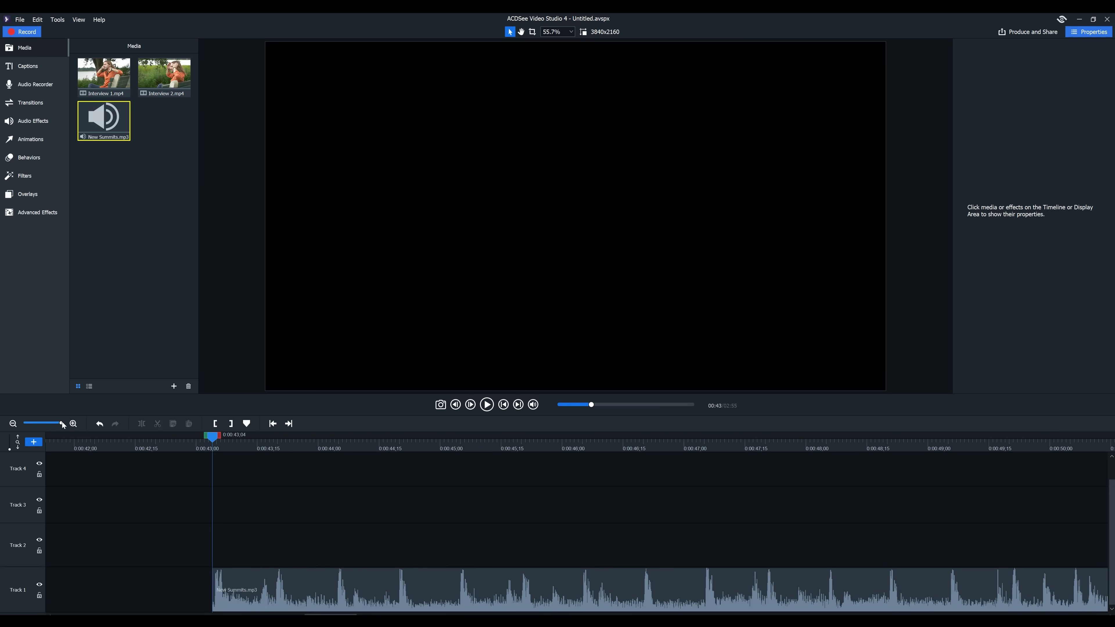
{"action": "left_click_drag", "start_coordinate": [62, 423], "coordinate": [48, 424]}
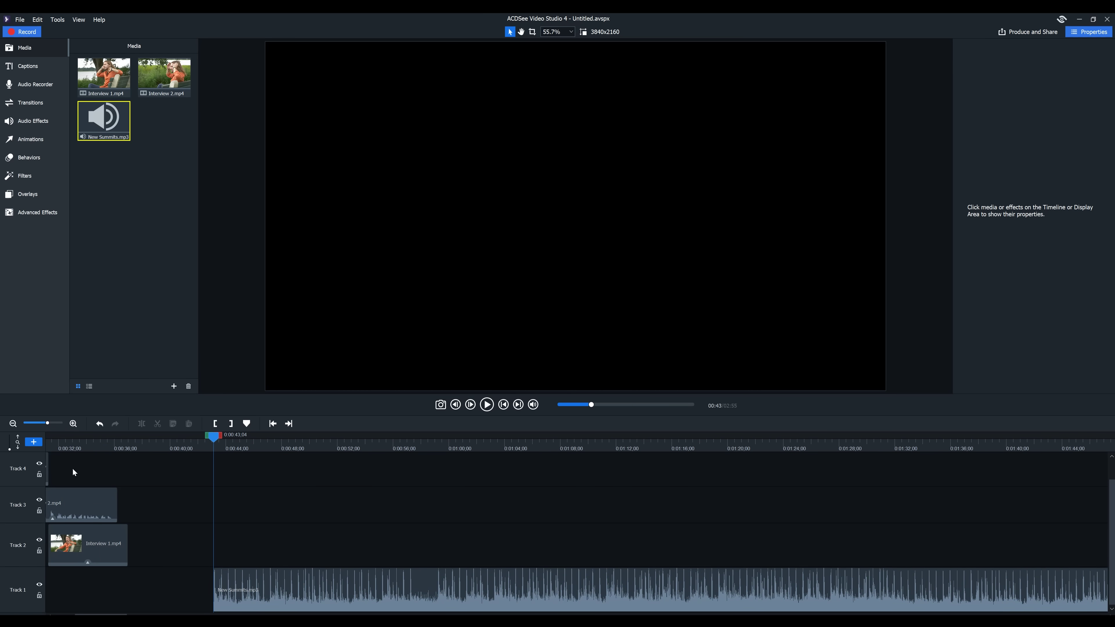
{"action": "left_click_drag", "start_coordinate": [249, 580], "coordinate": [149, 581]}
- Trim Interview 1.mp4's end to match Interview 2.mp4 and preview the cut
{"action": "left_click", "coordinate": [117, 443]}
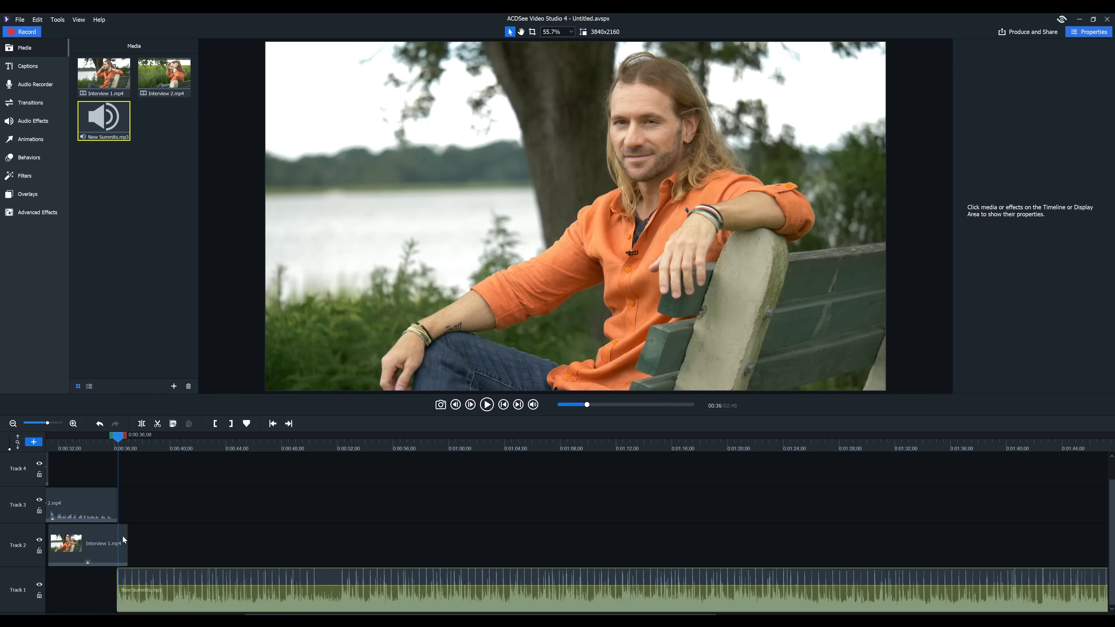
{"action": "left_click", "coordinate": [71, 439]}
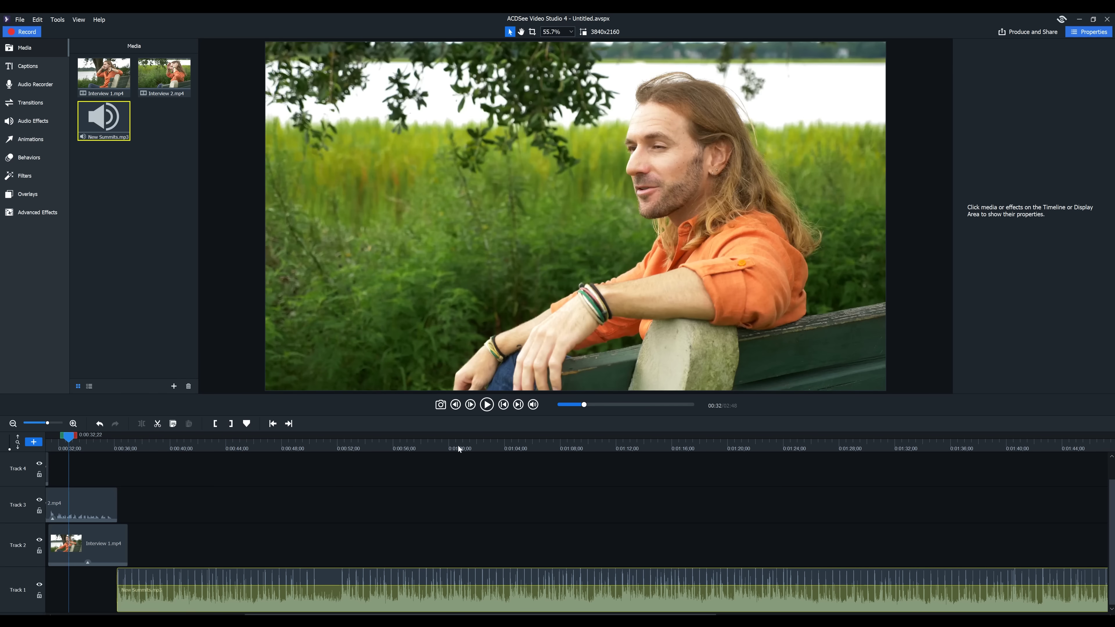
{"action": "left_click", "coordinate": [485, 408]}
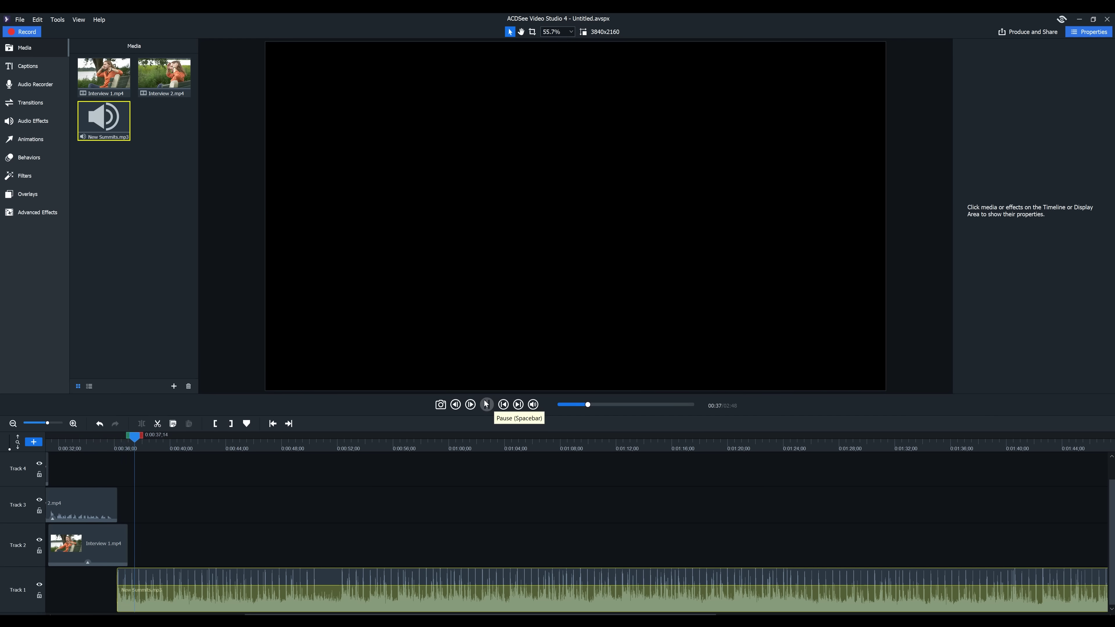
{"action": "left_click", "coordinate": [486, 404]}
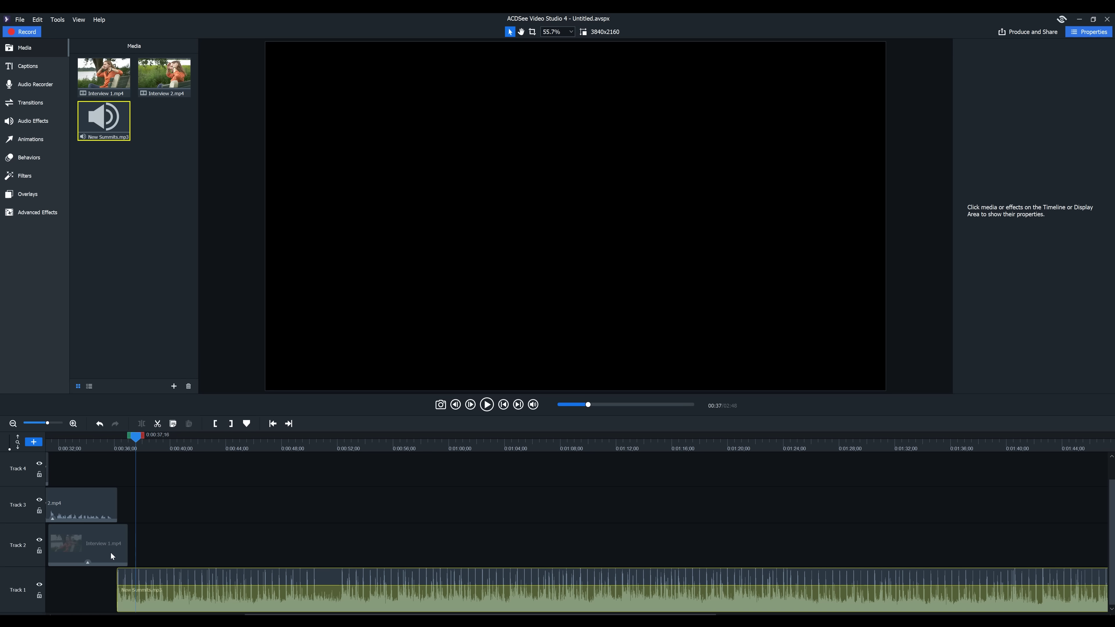
{"action": "left_click_drag", "start_coordinate": [126, 537], "coordinate": [117, 537]}
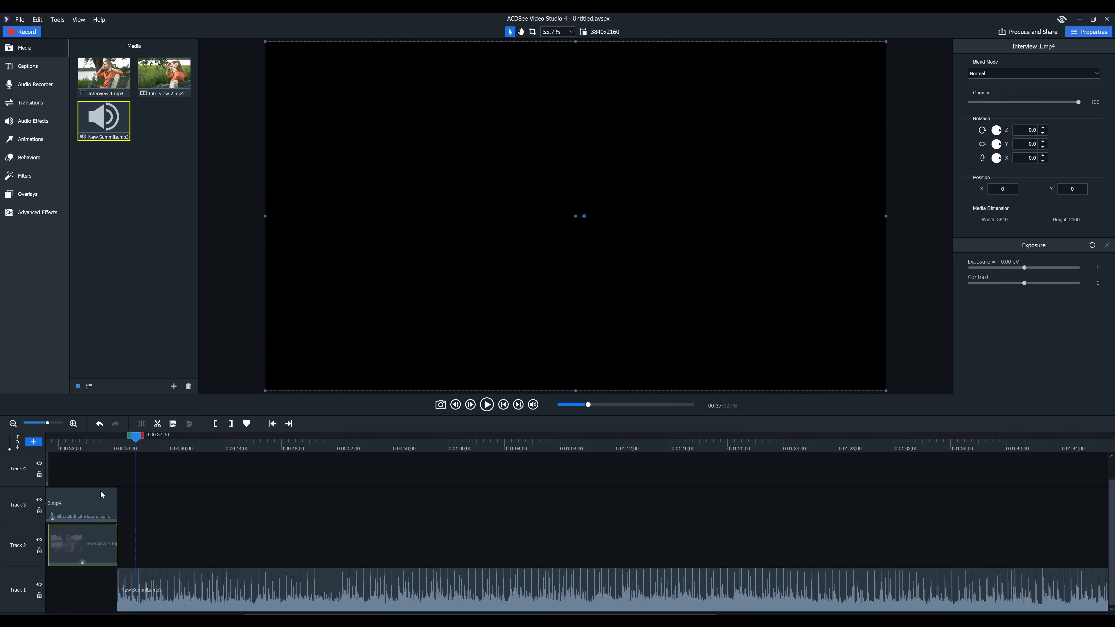
{"action": "left_click", "coordinate": [87, 441]}
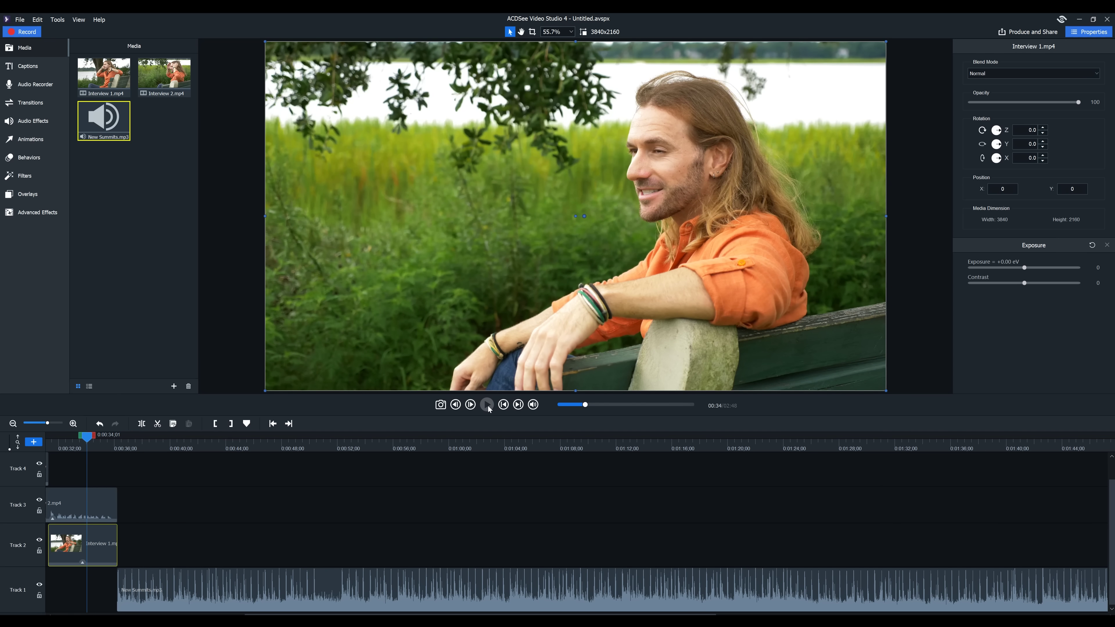
{"action": "left_click", "coordinate": [487, 406]}
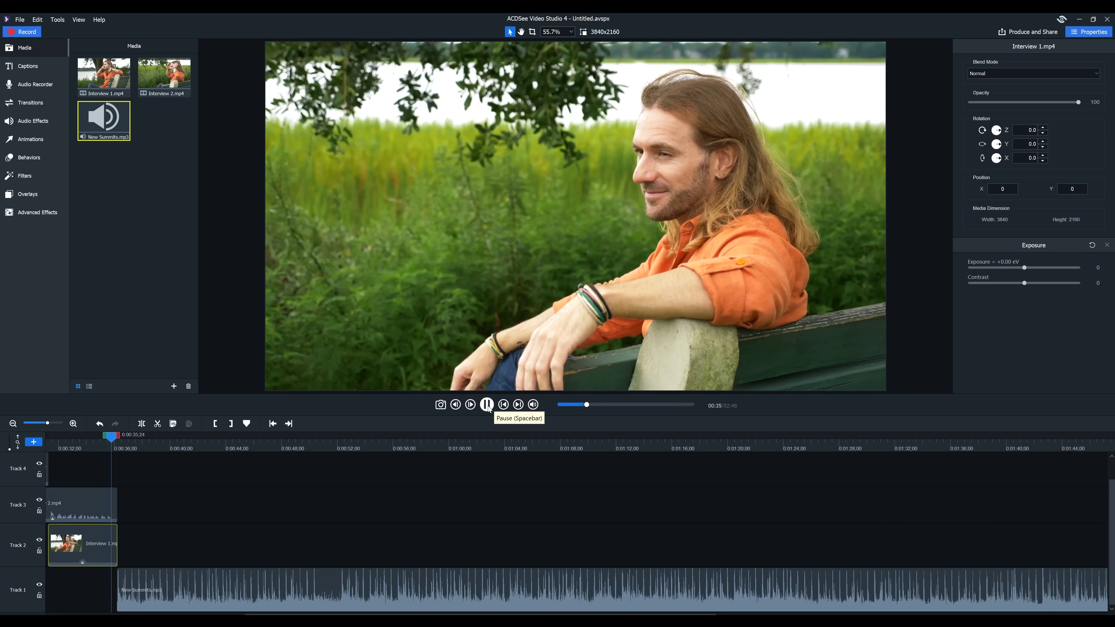
{"action": "key", "text": "space"}
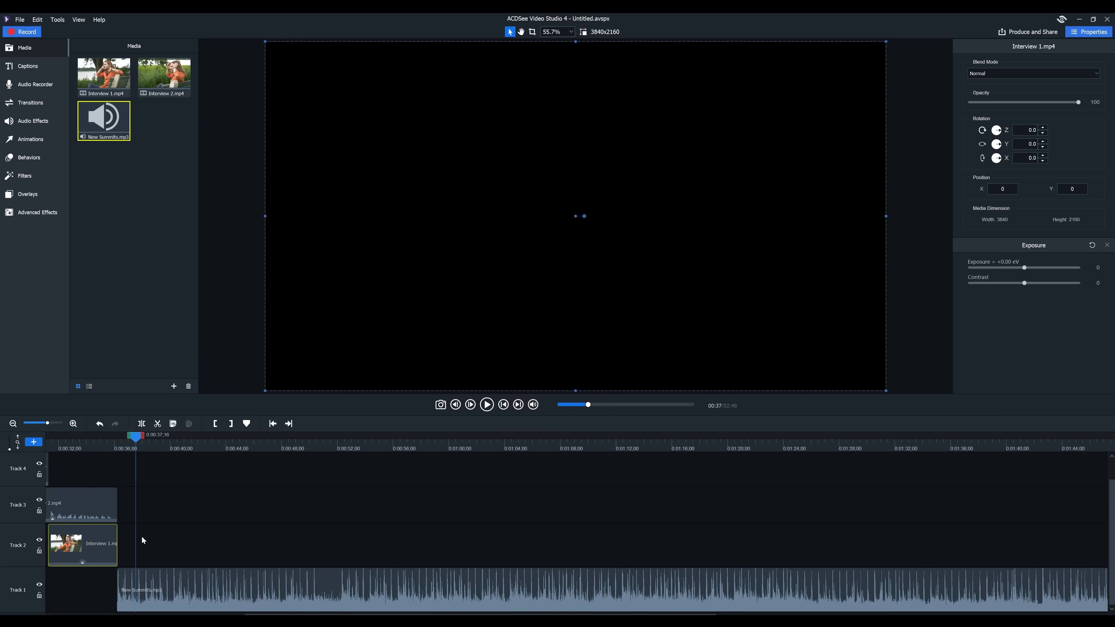
- Drag New Summits.mp3's start back to about 0:00:28 and play to hear it begin
{"action": "left_click", "coordinate": [106, 441]}
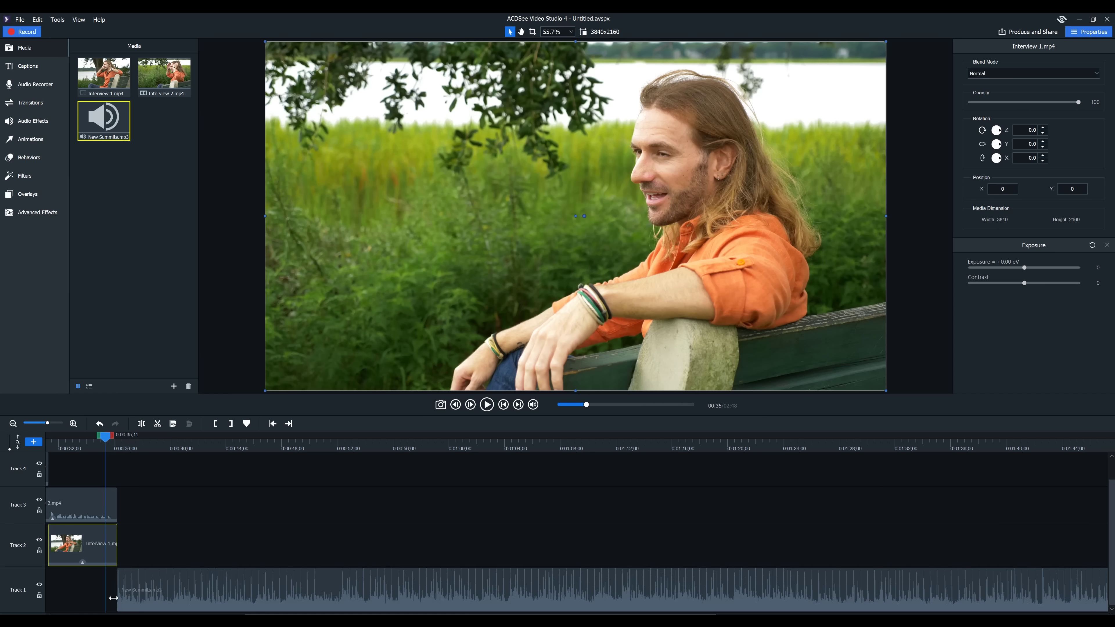
{"action": "left_click_drag", "start_coordinate": [113, 598], "coordinate": [141, 569]}
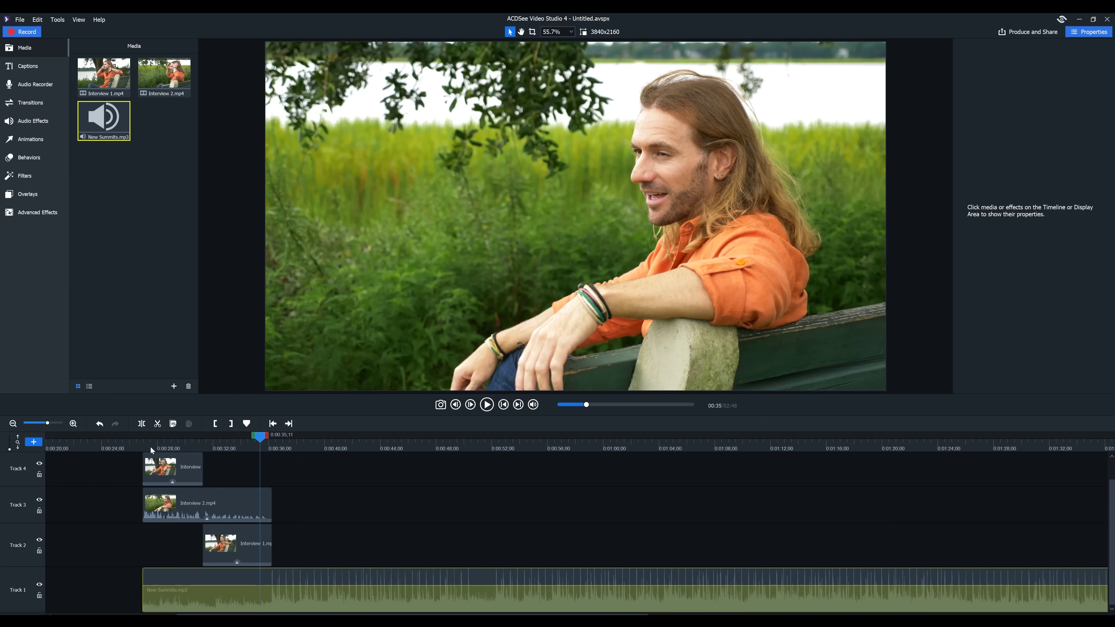
{"action": "left_click", "coordinate": [141, 438]}
{"action": "key", "text": "space"}
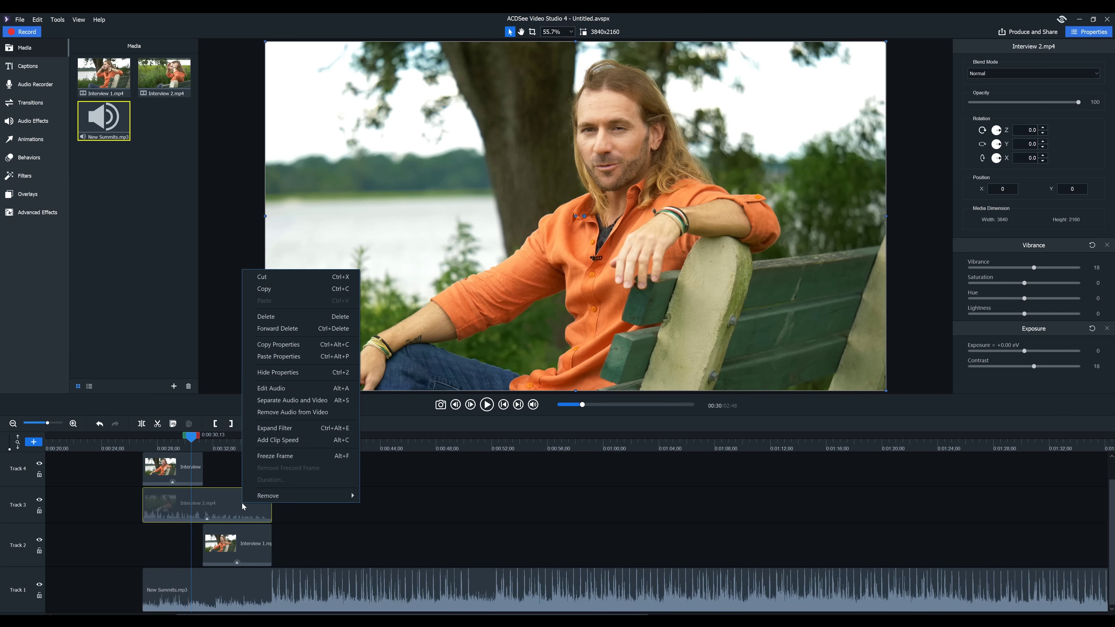
- Separate Interview 2.mp4's audio from its video and enlarge the waveform display
{"action": "left_click", "coordinate": [270, 400]}
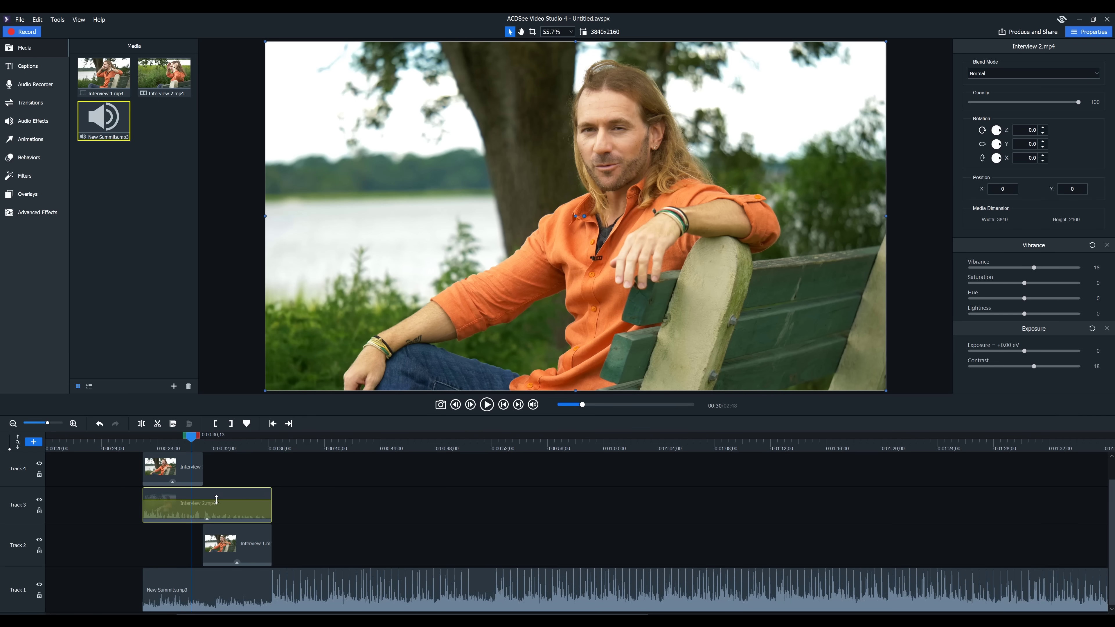
{"action": "left_click_drag", "start_coordinate": [217, 499], "coordinate": [217, 496]}
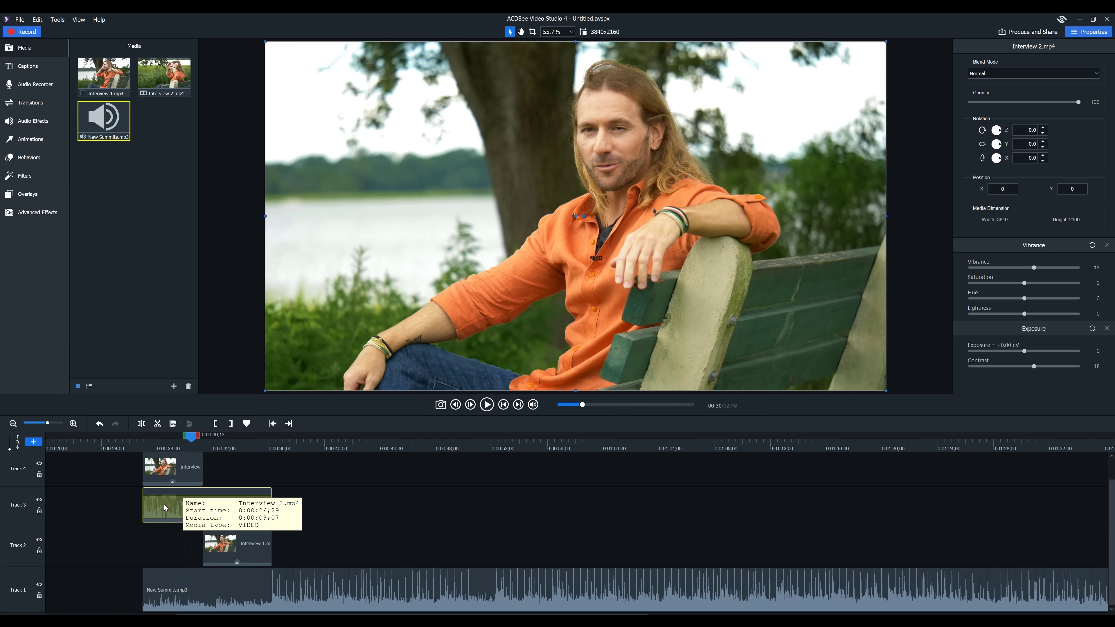
{"action": "right_click", "coordinate": [206, 582]}
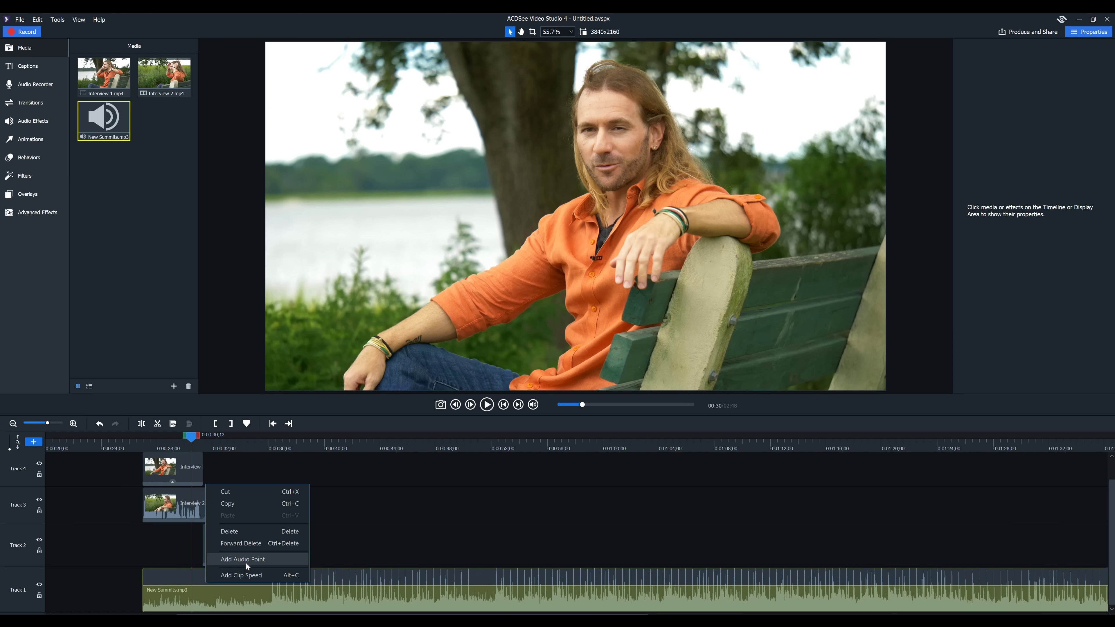
{"action": "left_click", "coordinate": [247, 560]}
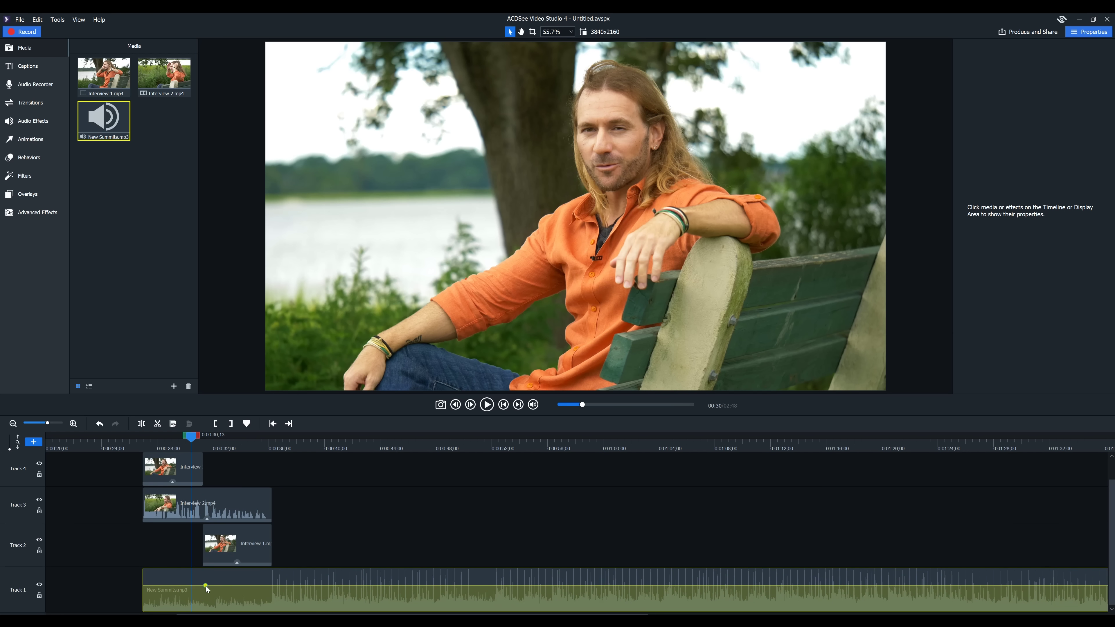
{"action": "left_click_drag", "start_coordinate": [206, 586], "coordinate": [146, 596]}
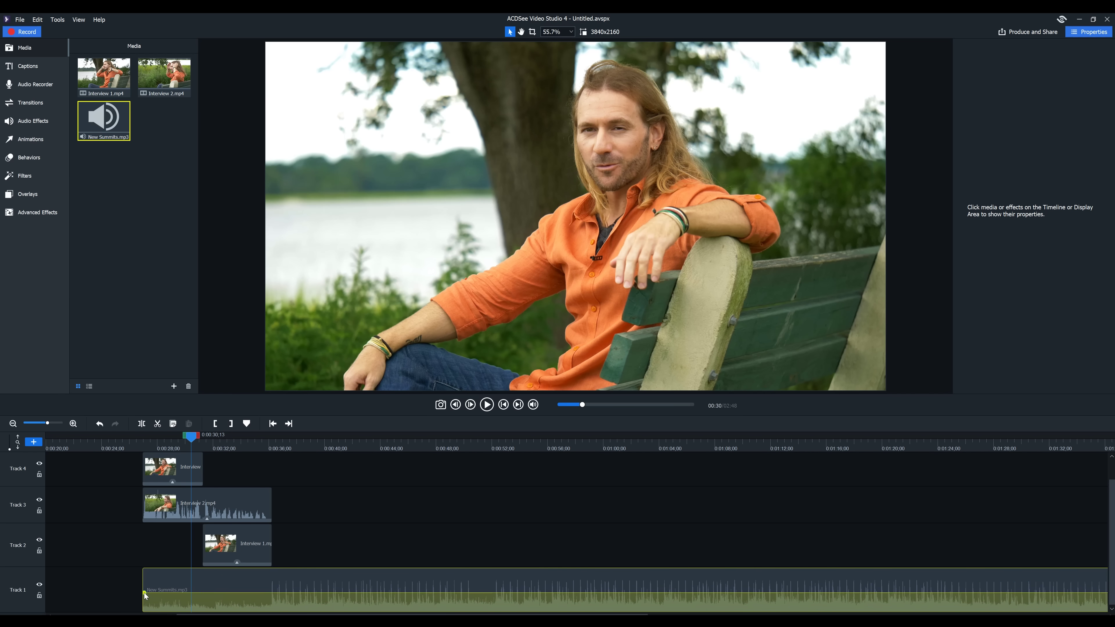
{"action": "left_click_drag", "start_coordinate": [145, 597], "coordinate": [142, 608]}
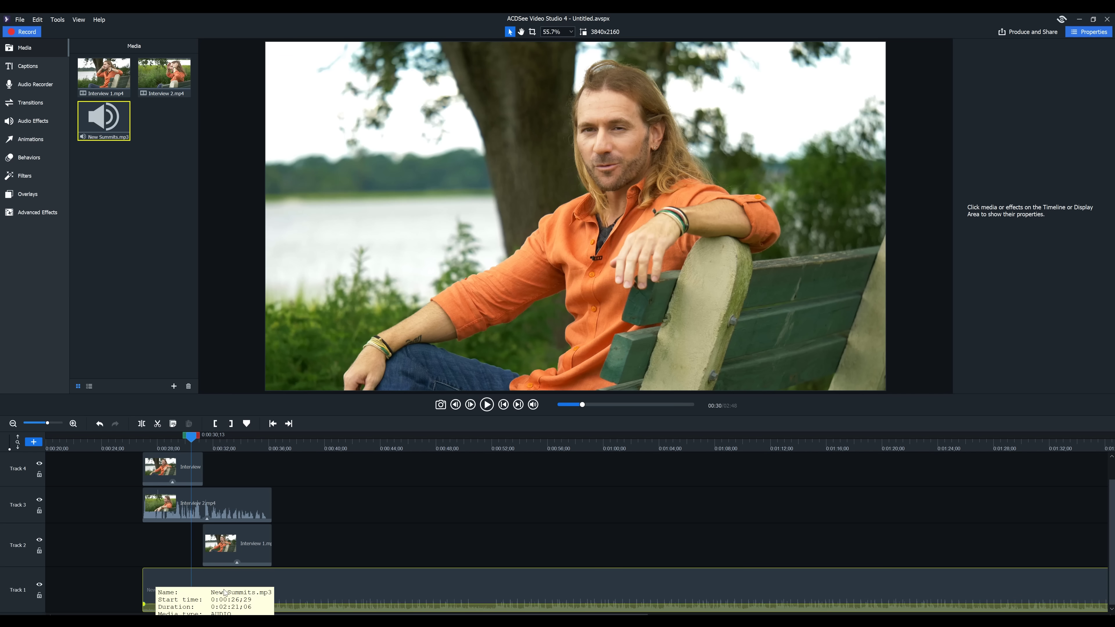
{"action": "right_click", "coordinate": [251, 593]}
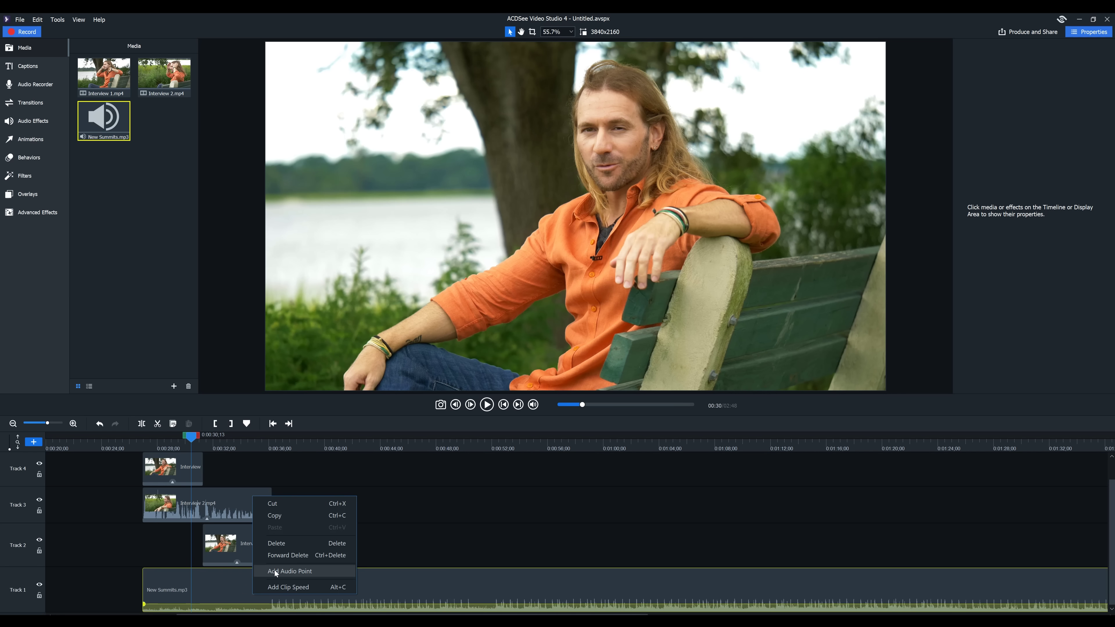
{"action": "left_click", "coordinate": [295, 572]}
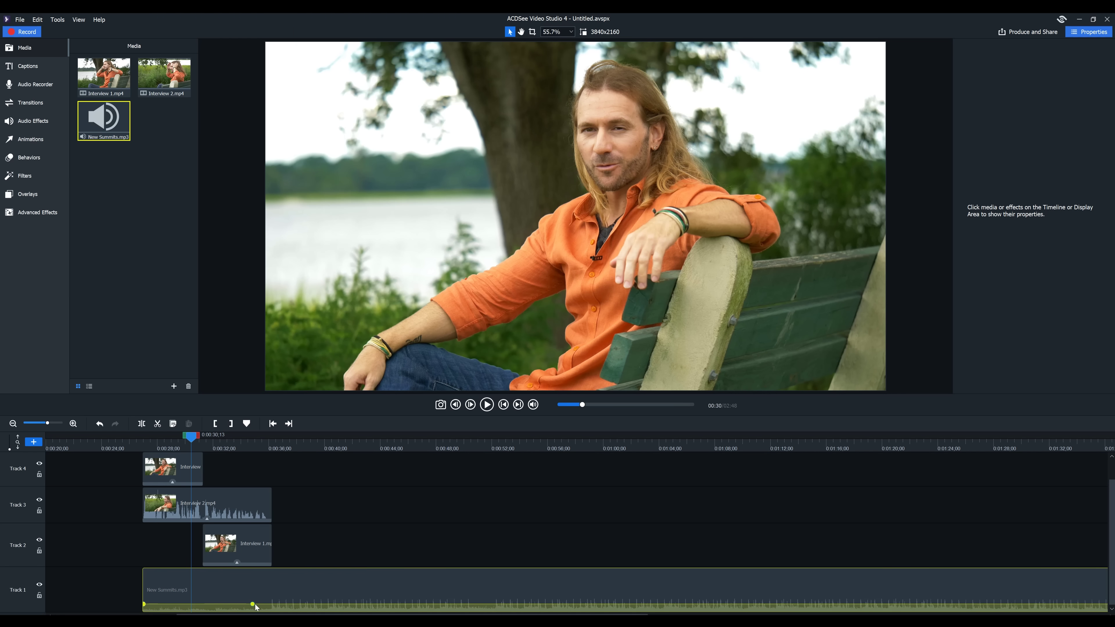
{"action": "left_click_drag", "start_coordinate": [261, 607], "coordinate": [266, 608]}
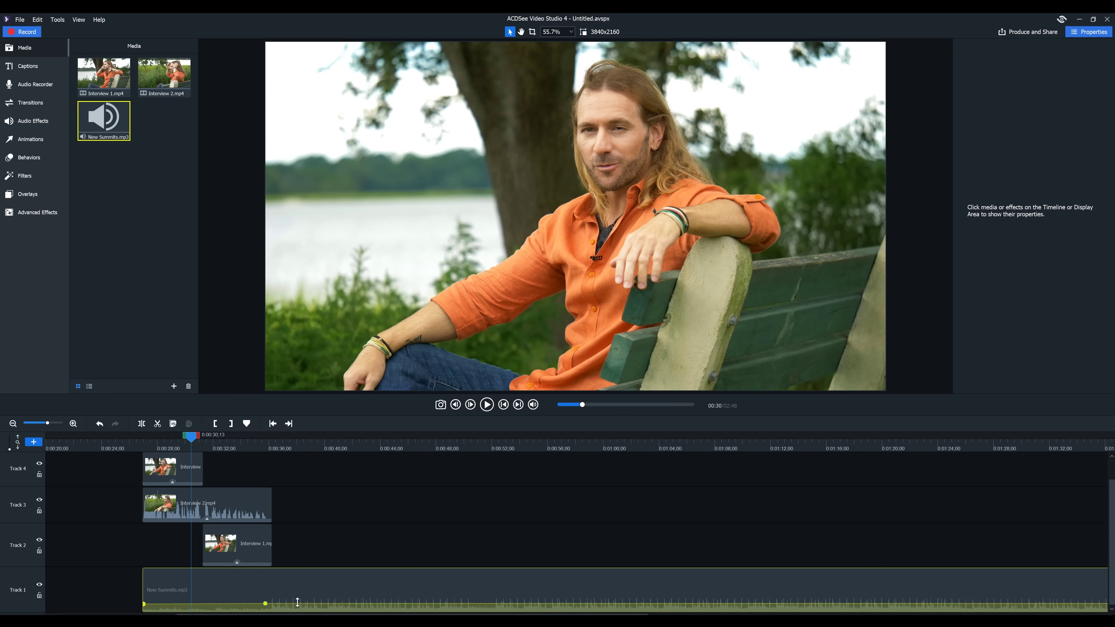
{"action": "left_click", "coordinate": [304, 439]}
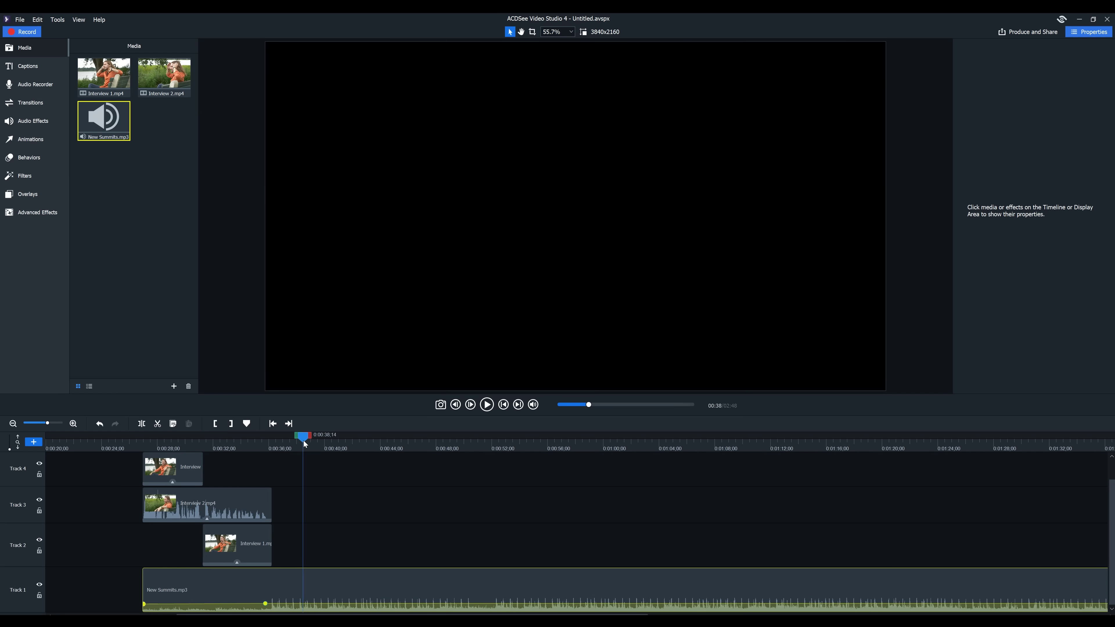
{"action": "right_click", "coordinate": [306, 586]}
{"action": "left_click", "coordinate": [342, 566]}
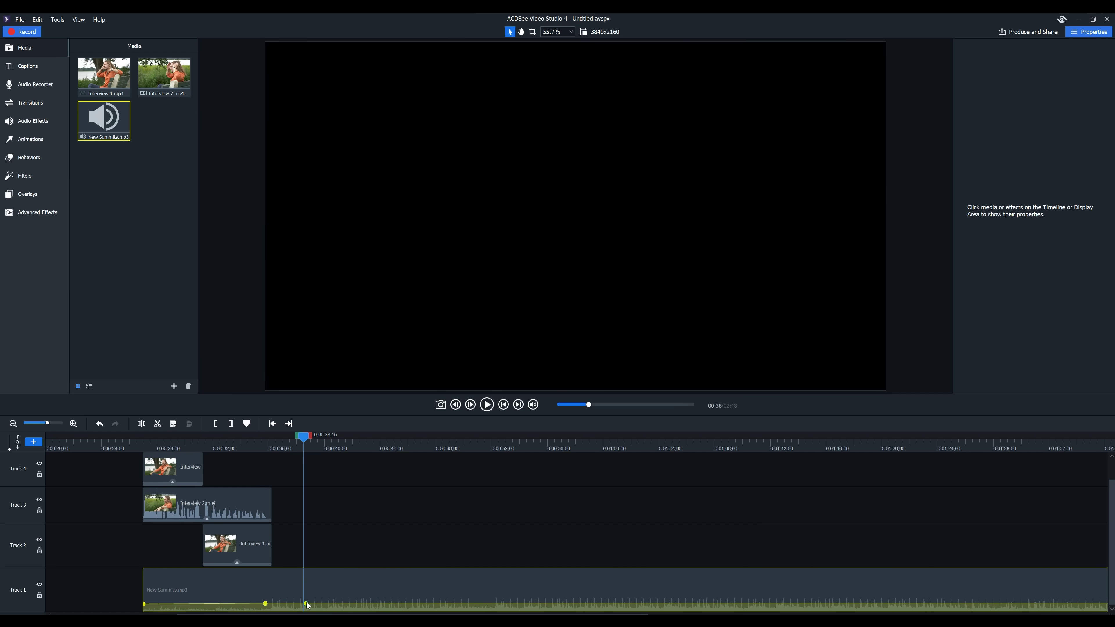
{"action": "left_click_drag", "start_coordinate": [307, 604], "coordinate": [276, 586]}
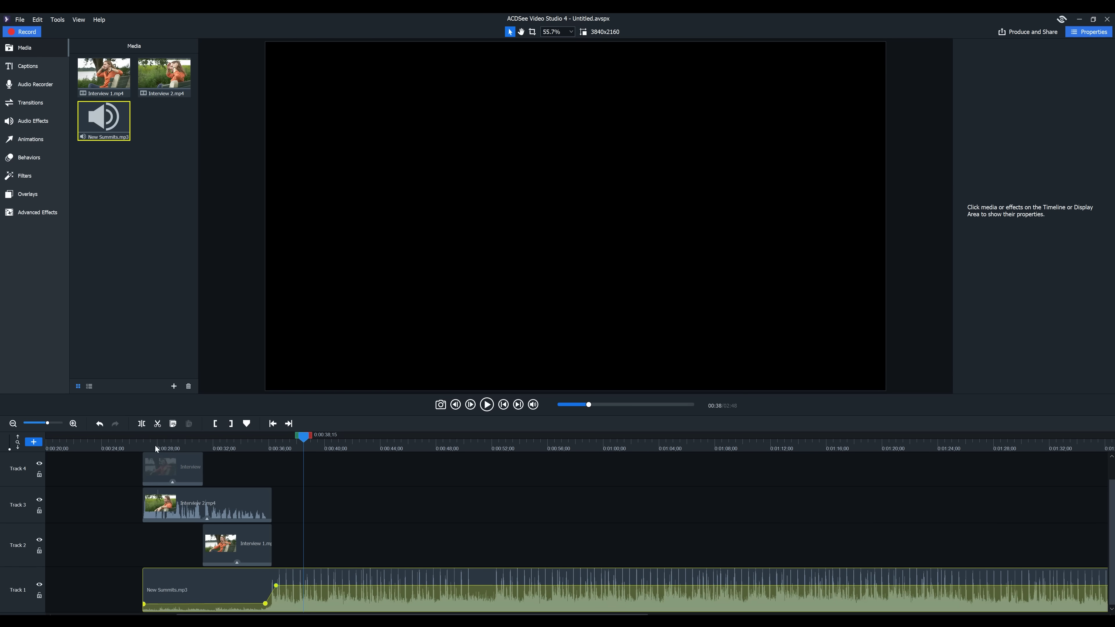
{"action": "left_click", "coordinate": [144, 445]}
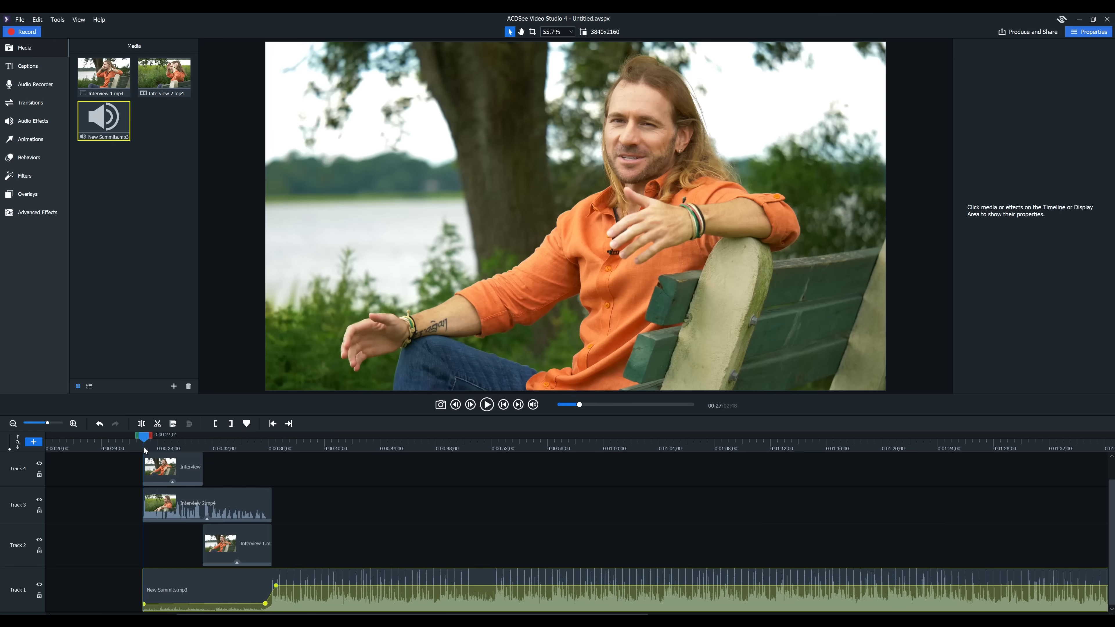
{"action": "key", "text": "space"}
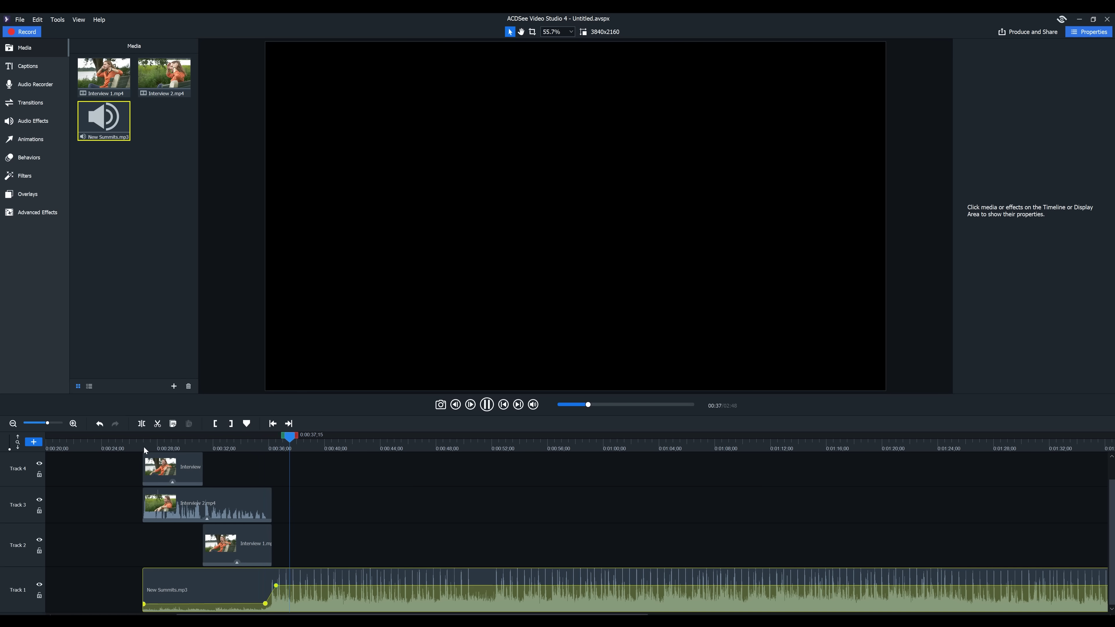
{"action": "key", "text": "space"}
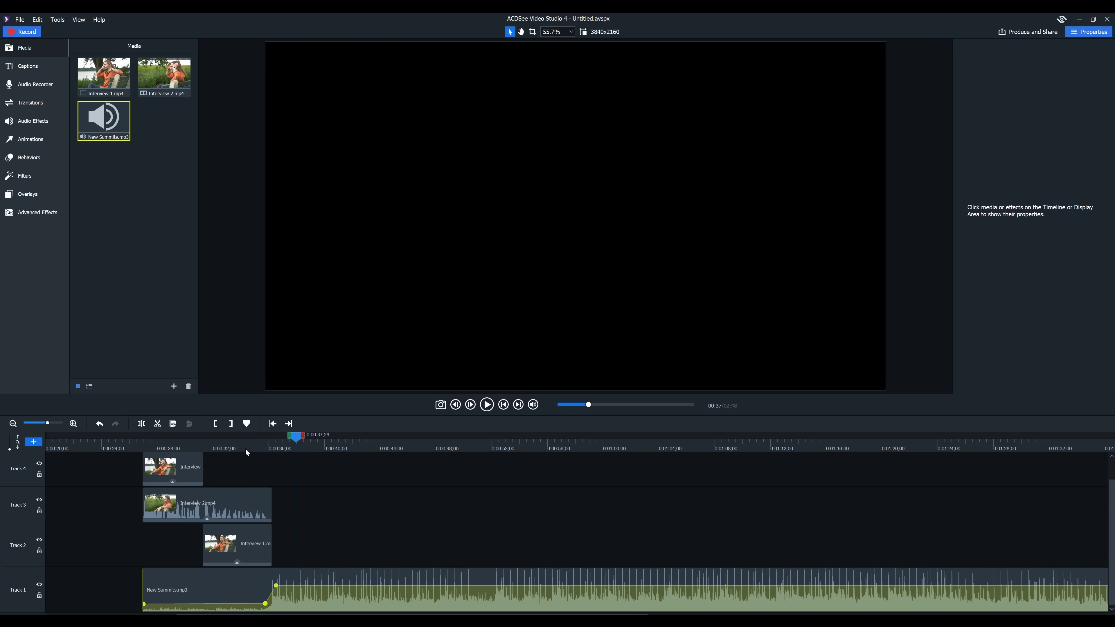
{"action": "left_click", "coordinate": [174, 387]}
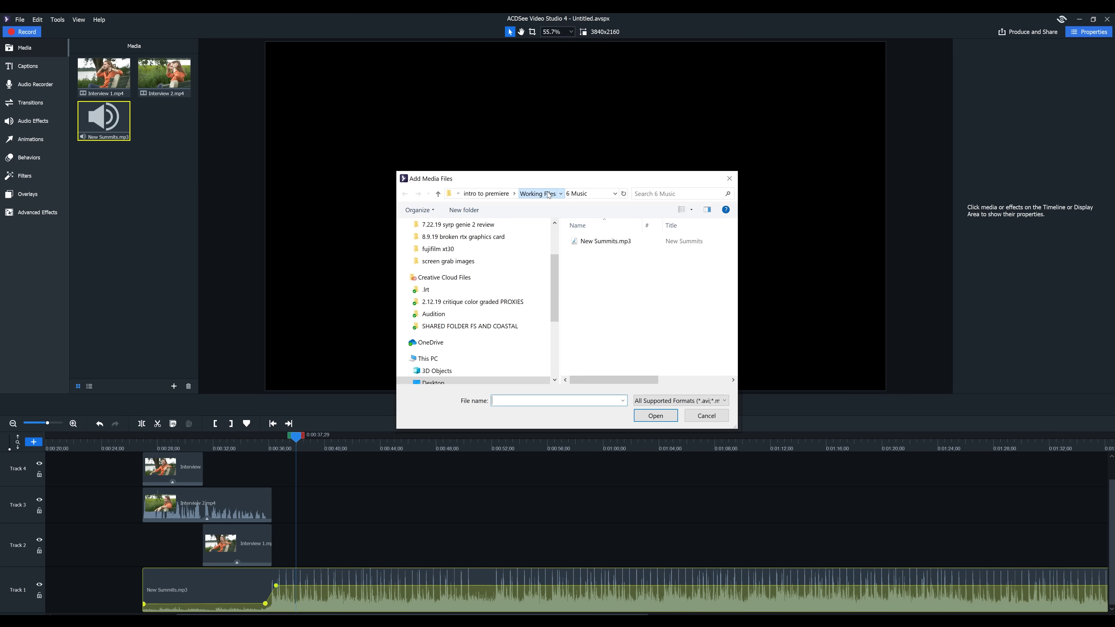
- Import Timelapse 2.mp4 from 5 Timelapses and place it on Track 4 after the interviews
{"action": "left_click", "coordinate": [549, 195]}
{"action": "double_click", "coordinate": [601, 289]}
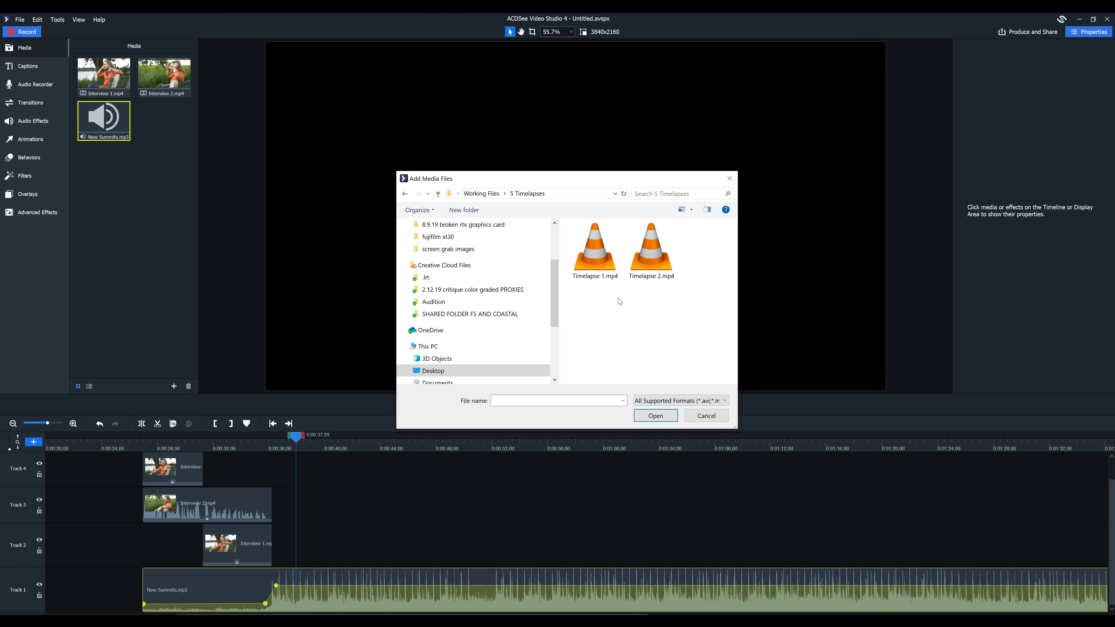
{"action": "double_click", "coordinate": [653, 262]}
{"action": "left_click_drag", "start_coordinate": [164, 124], "coordinate": [256, 470]}
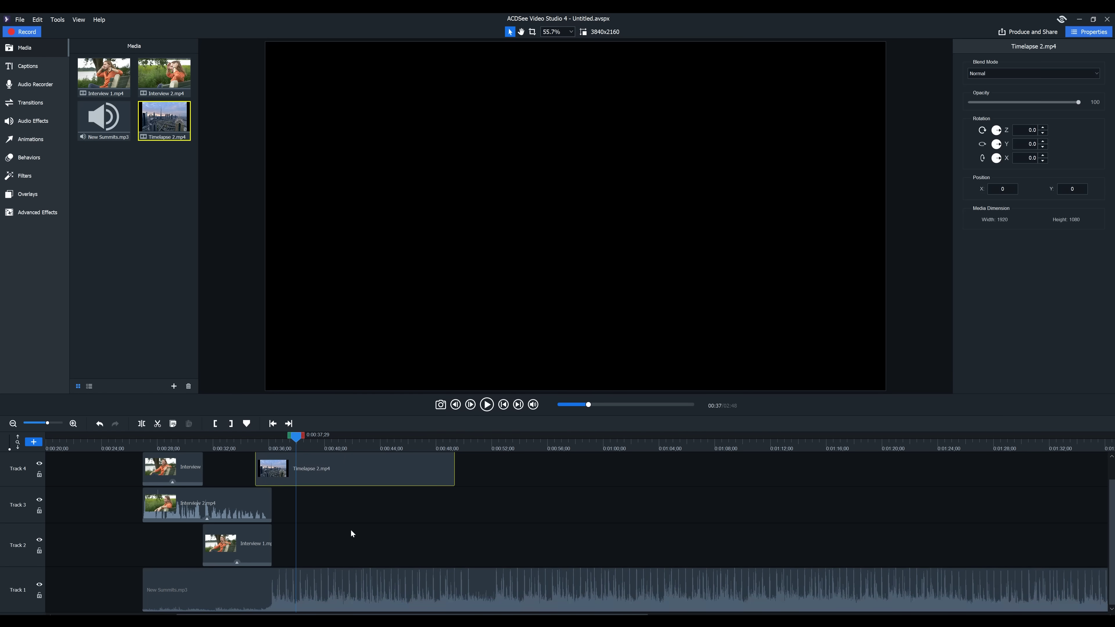
- Scale Timelapse 2.mp4 up to fill the frame and preview the cut from the interview
{"action": "left_click", "coordinate": [271, 447]}
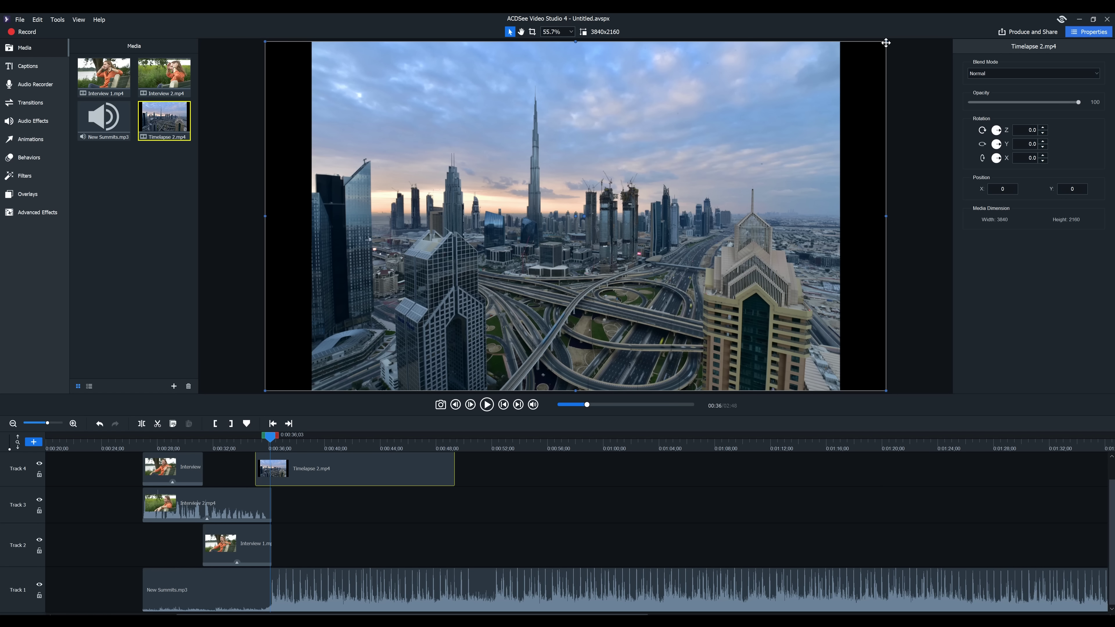
{"action": "left_click_drag", "start_coordinate": [886, 42], "coordinate": [951, 38]}
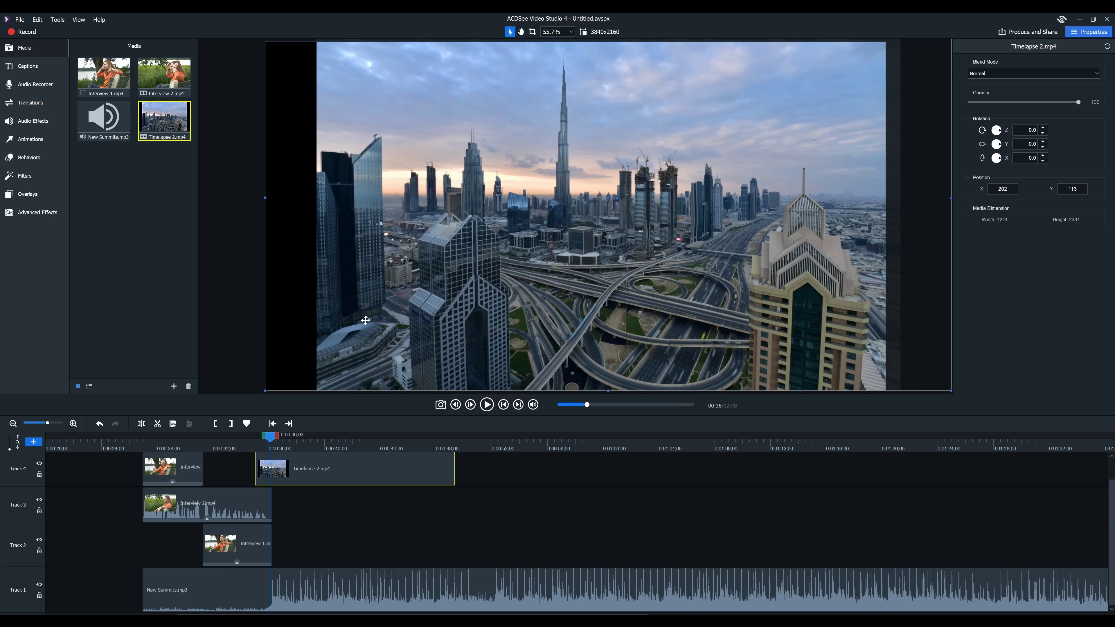
{"action": "left_click_drag", "start_coordinate": [265, 390], "coordinate": [207, 393]}
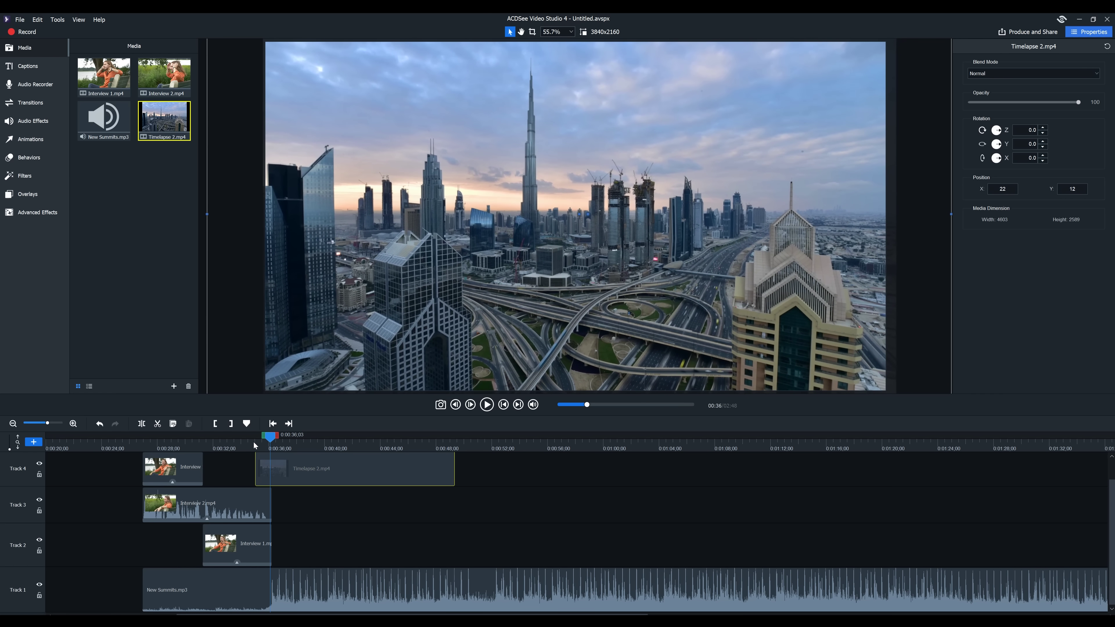
{"action": "left_click_drag", "start_coordinate": [253, 443], "coordinate": [236, 446]}
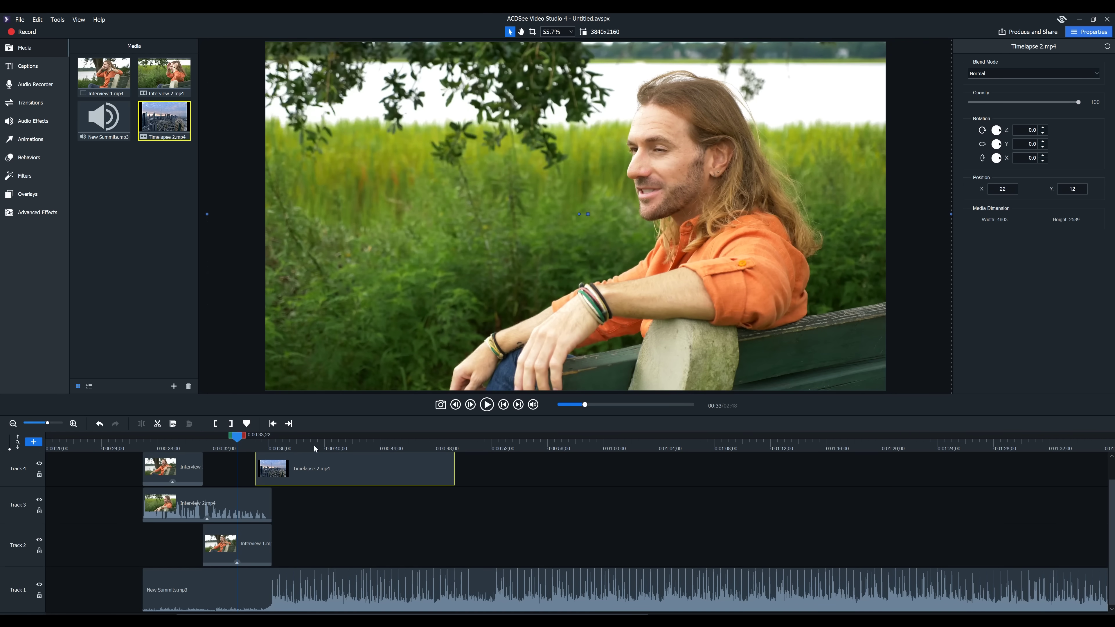
{"action": "key", "text": "space"}
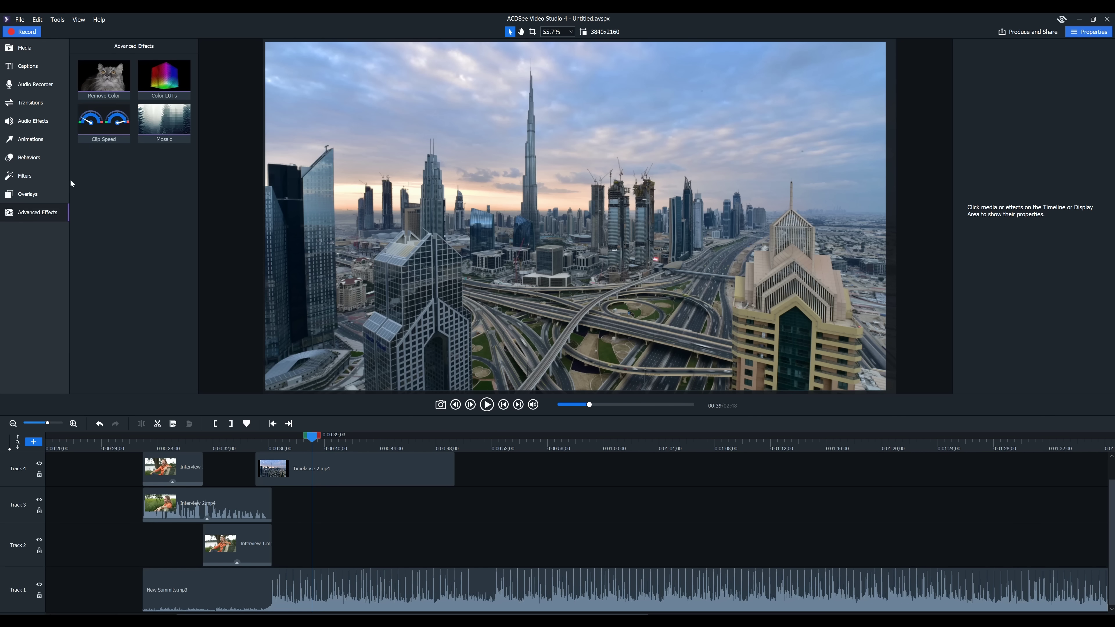
- Apply Clip Speed 2.00 to Timelapse 2.mp4 and play the seven-second result
{"action": "left_click_drag", "start_coordinate": [104, 123], "coordinate": [259, 445]}
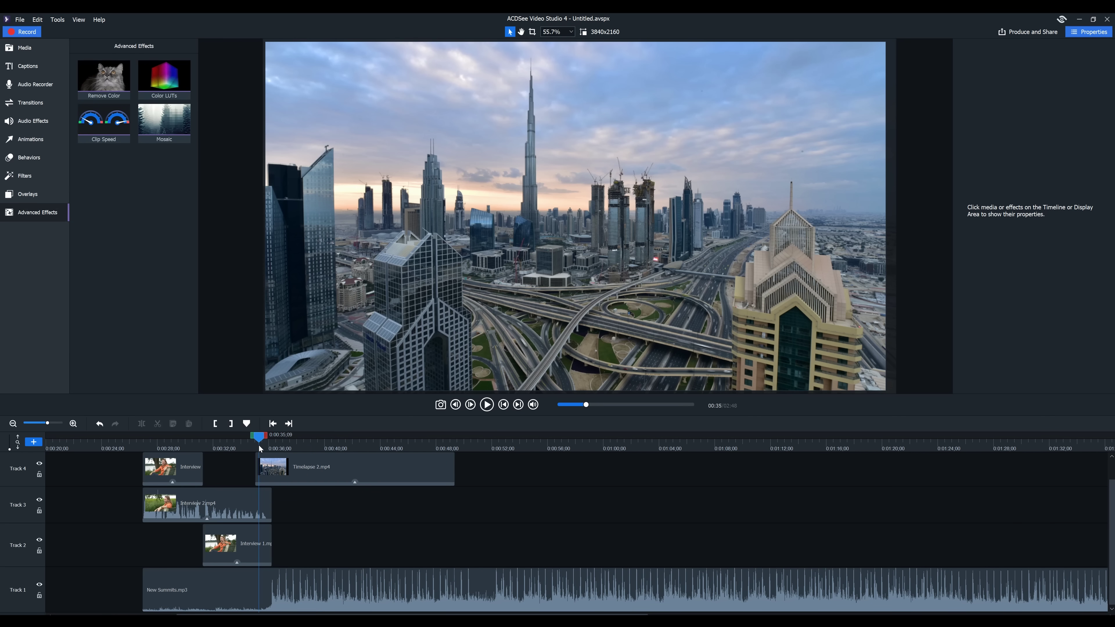
{"action": "left_click", "coordinate": [369, 471]}
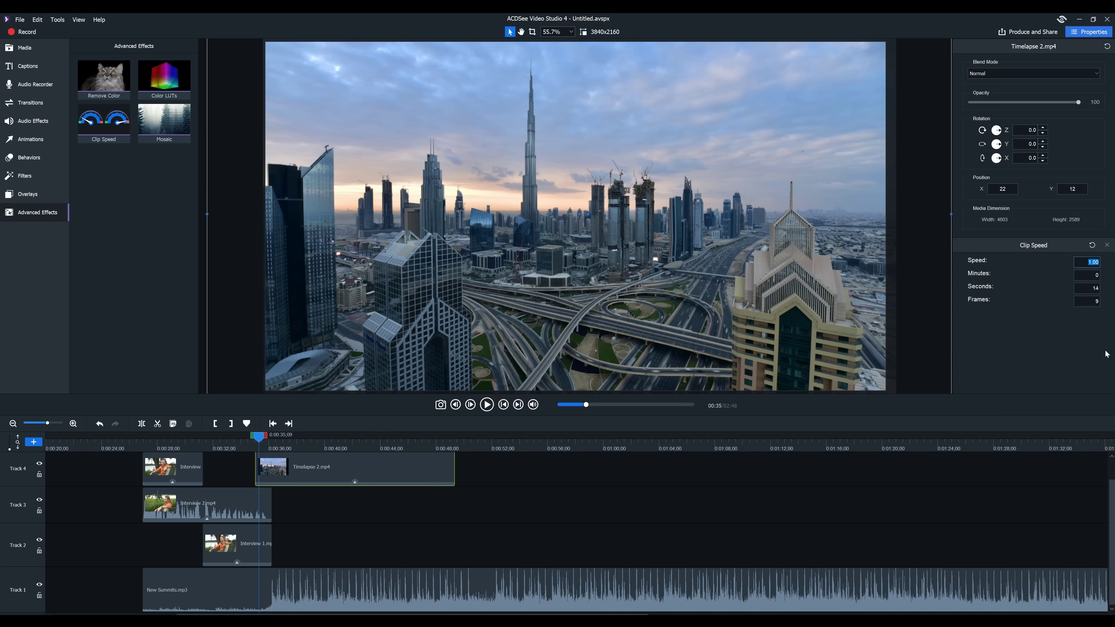
{"action": "key", "text": "Return"}
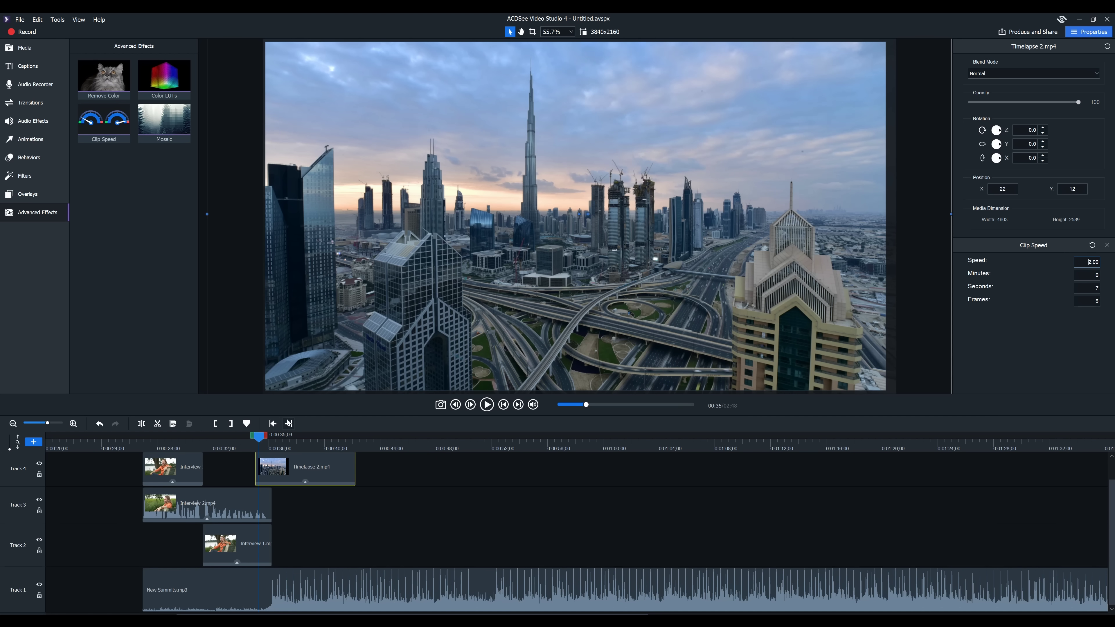
{"action": "left_click", "coordinate": [486, 404]}
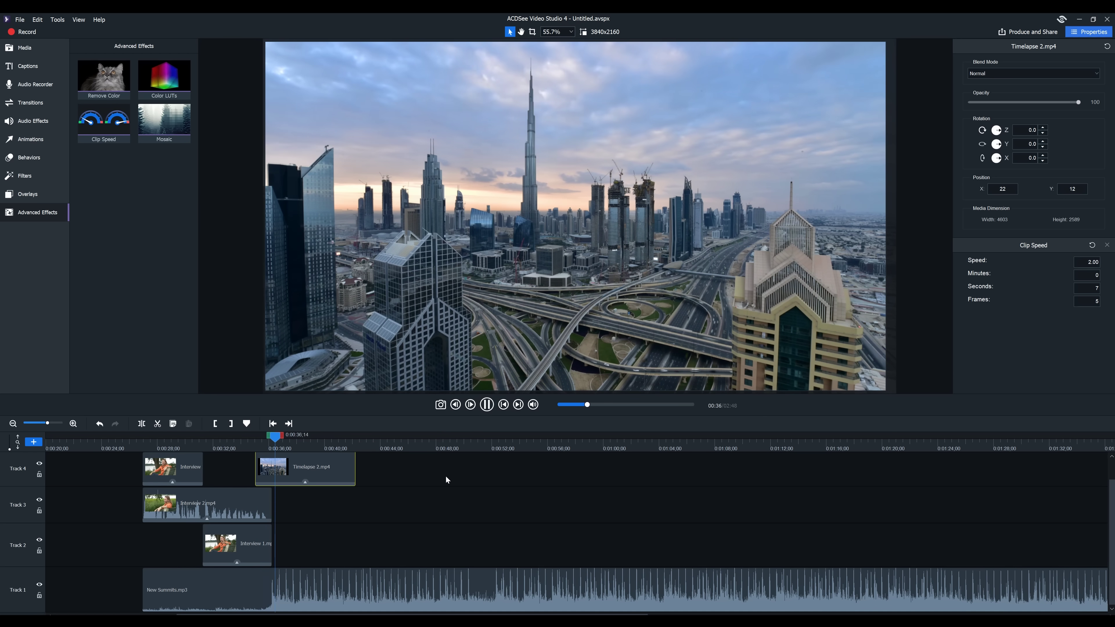
{"action": "left_click", "coordinate": [488, 406]}
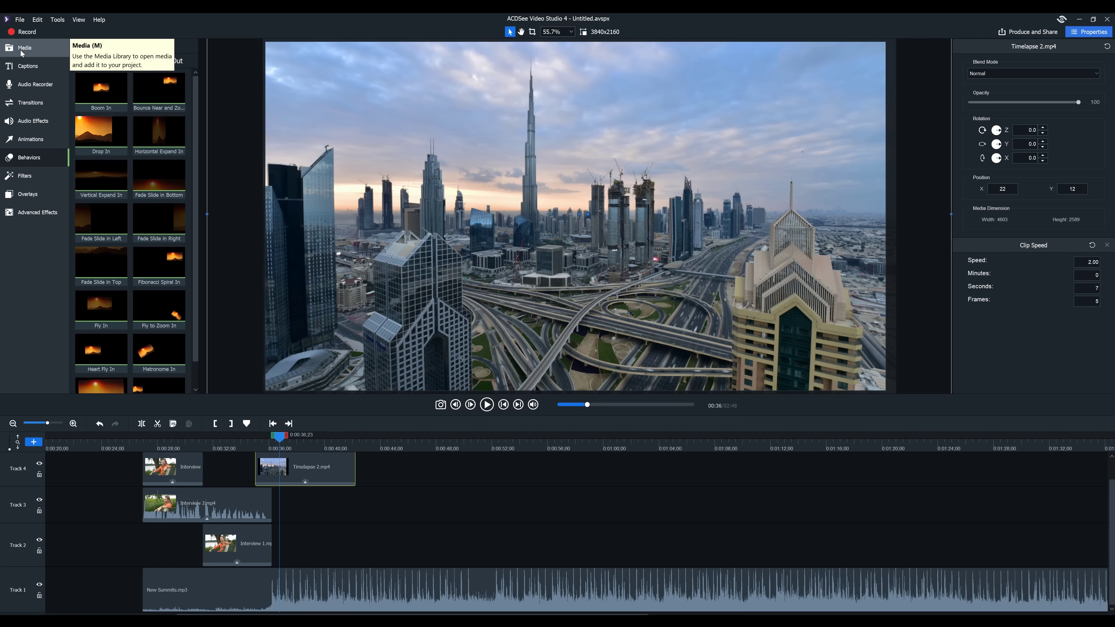
{"action": "left_click", "coordinate": [23, 52]}
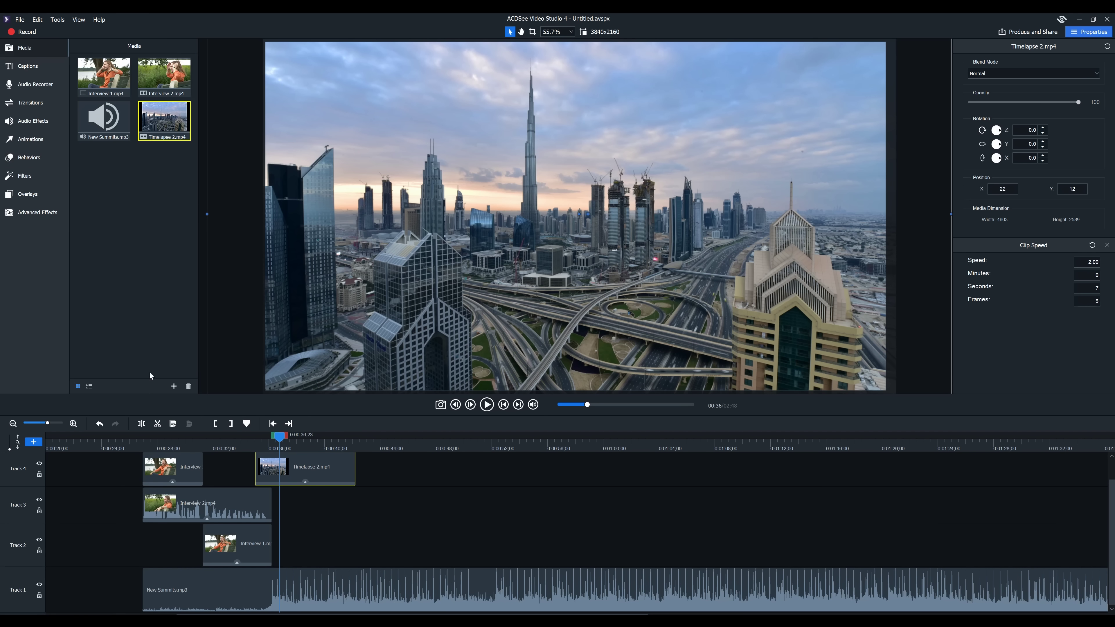
- Import Drone 1.mp4 from 3 Drone clips and place it on Track 4
{"action": "left_click", "coordinate": [174, 387]}
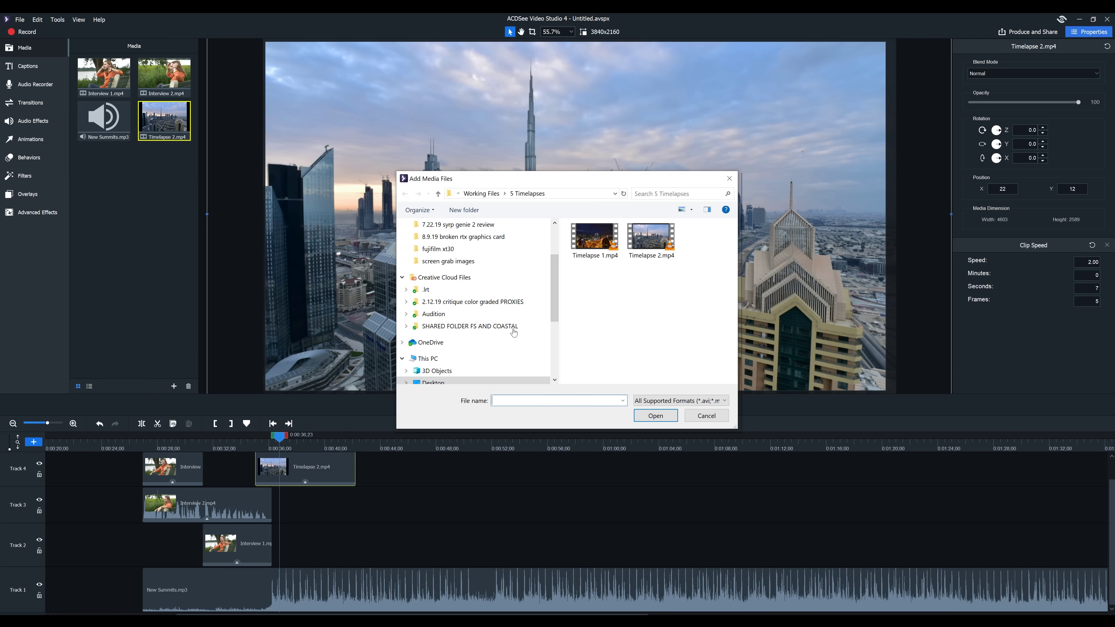
{"action": "left_click", "coordinate": [502, 195]}
{"action": "double_click", "coordinate": [596, 262]}
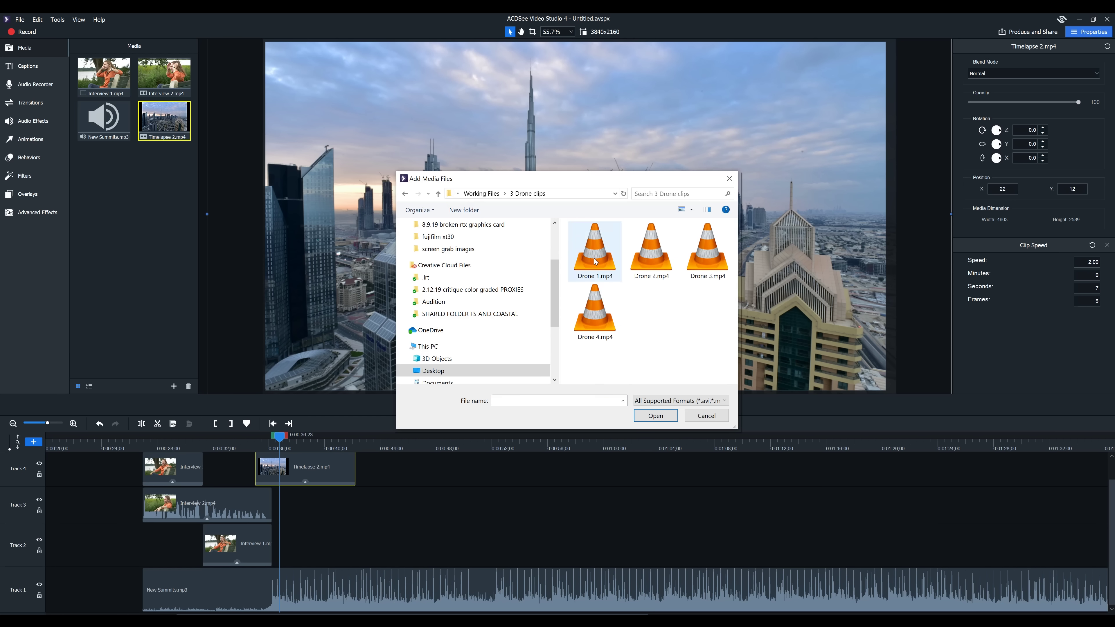
{"action": "double_click", "coordinate": [596, 262]}
{"action": "left_click_drag", "start_coordinate": [104, 77], "coordinate": [579, 441]}
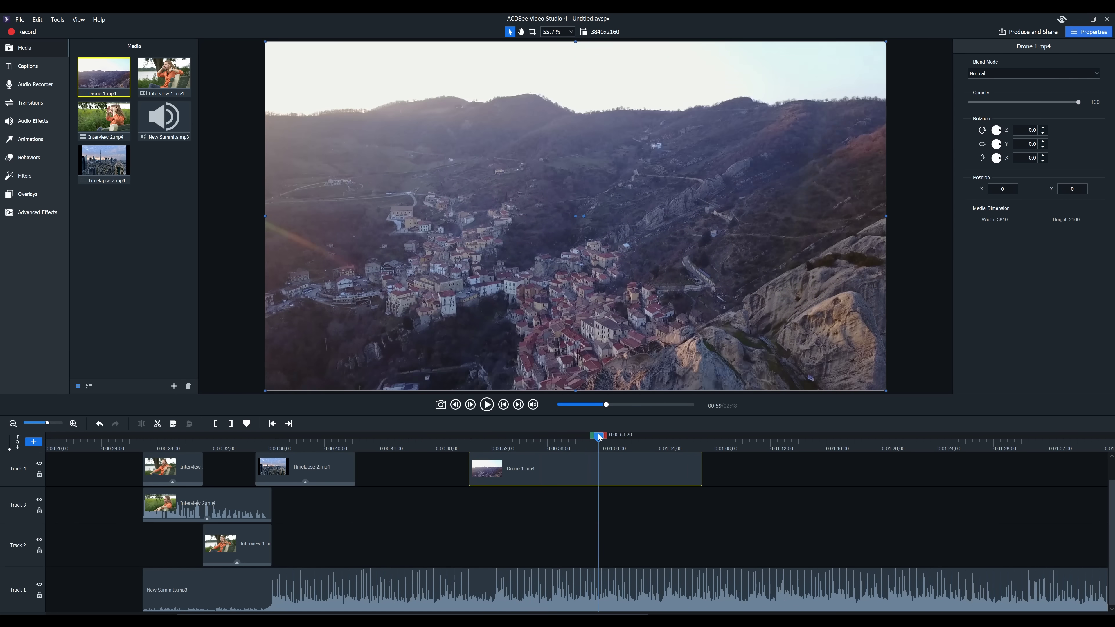
- Trim Drone 1.mp4 to run from 0:00:59 to about 0:01:01;23
{"action": "left_click_drag", "start_coordinate": [600, 437], "coordinate": [598, 437]}
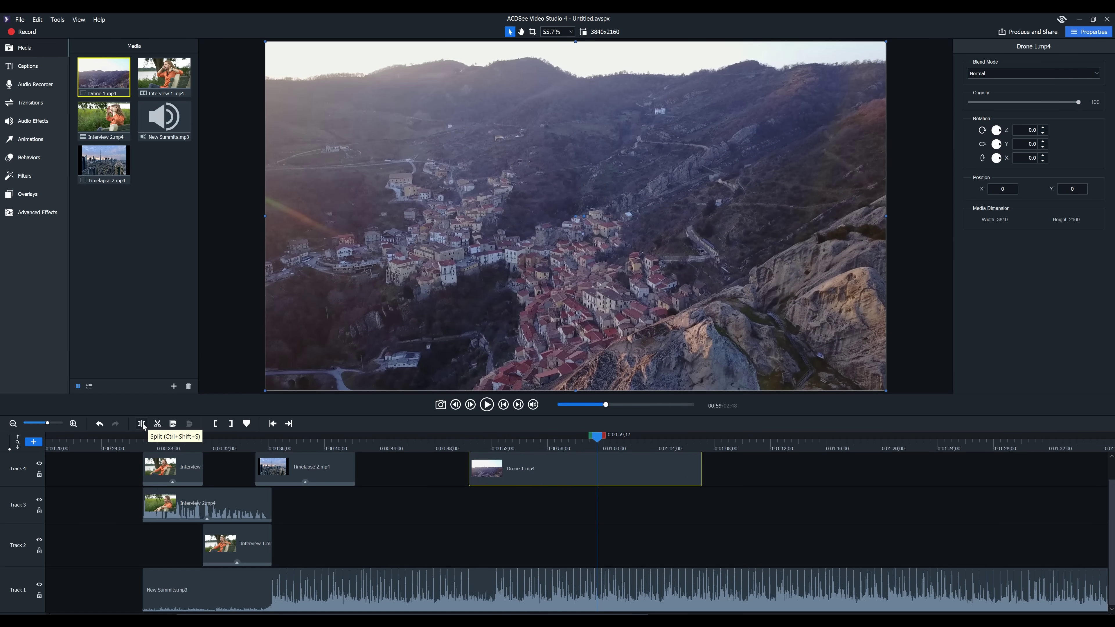
{"action": "left_click_drag", "start_coordinate": [470, 465], "coordinate": [599, 453]}
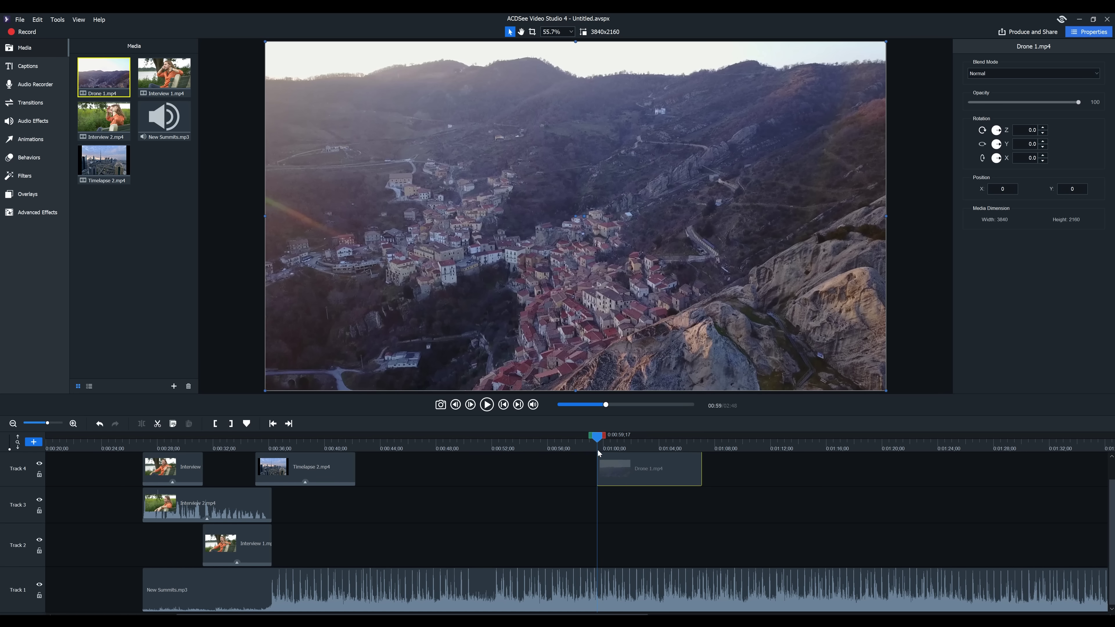
{"action": "left_click", "coordinate": [487, 408]}
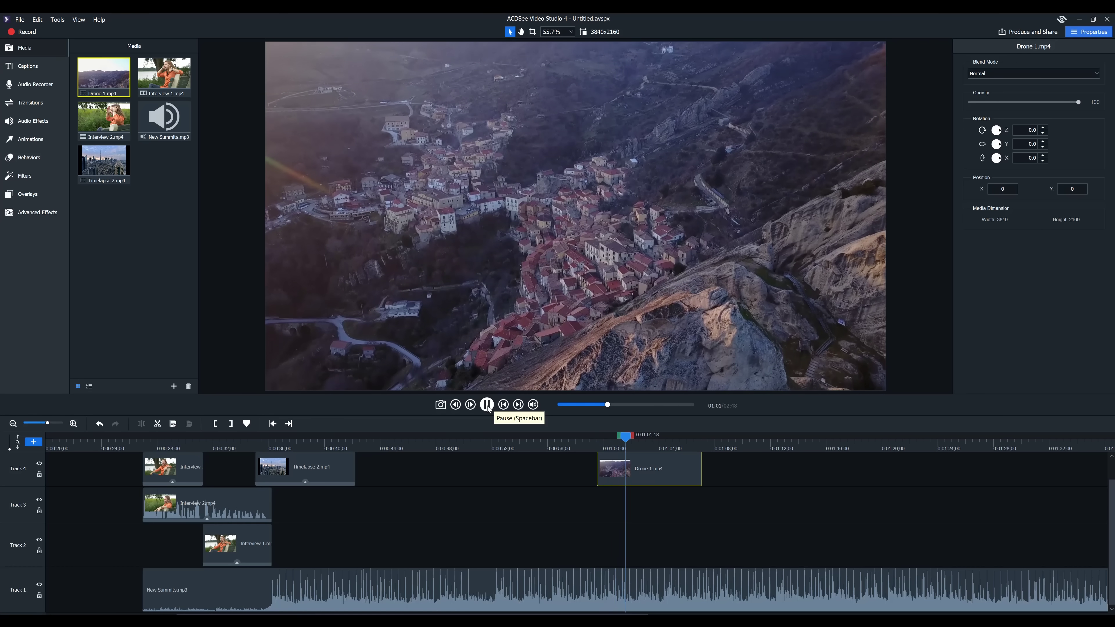
{"action": "left_click", "coordinate": [487, 406]}
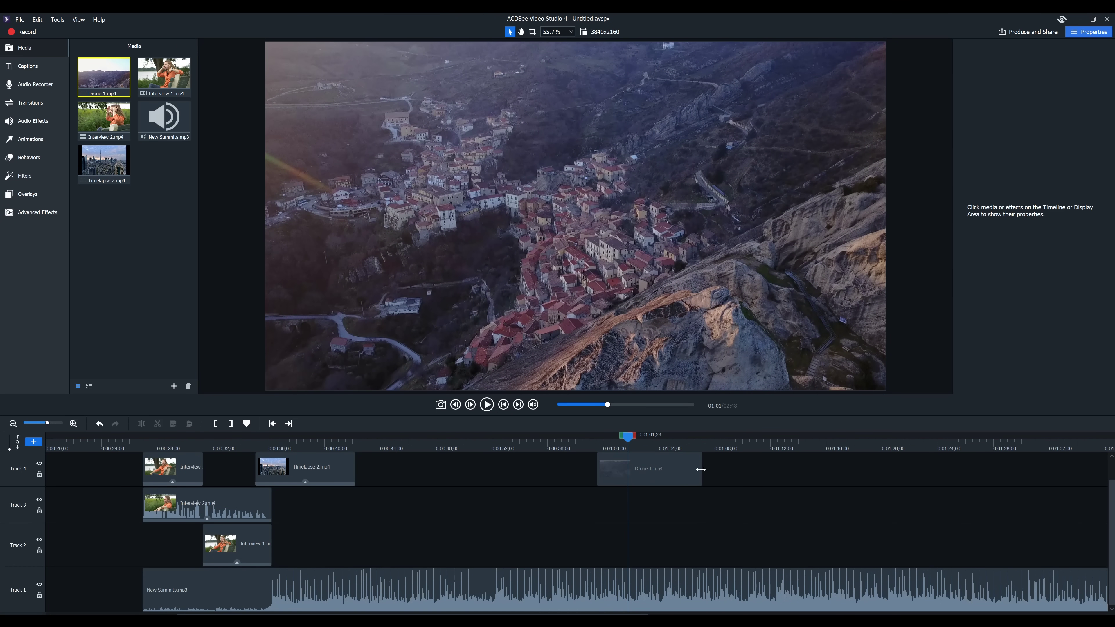
{"action": "left_click_drag", "start_coordinate": [701, 470], "coordinate": [625, 472]}
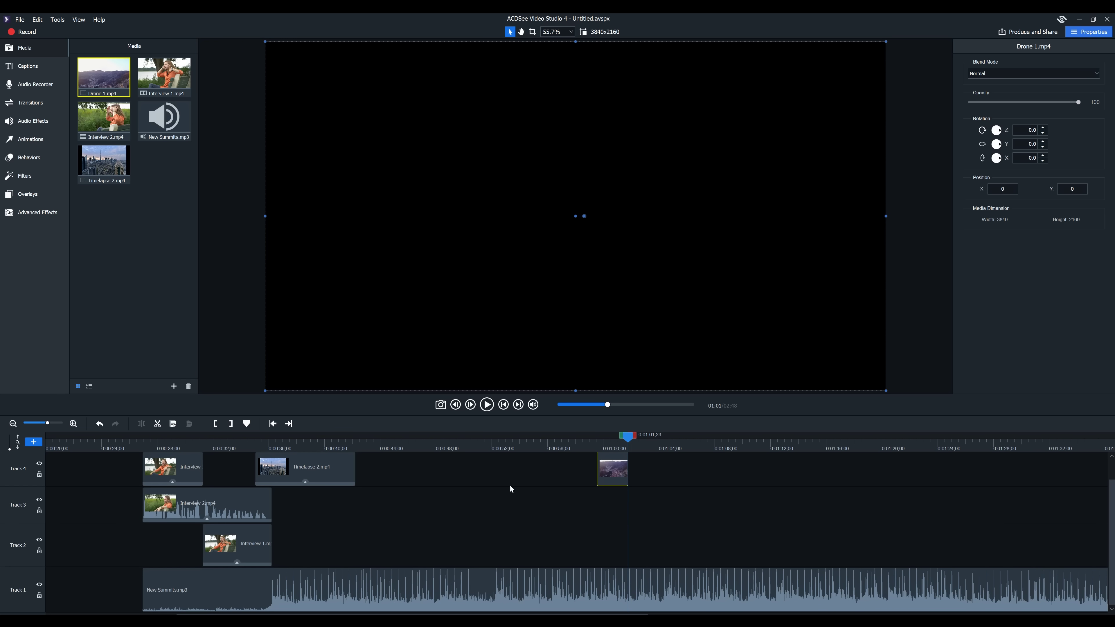
{"action": "scroll", "coordinate": [1111, 517], "scroll_direction": "up", "scroll_amount": 1}
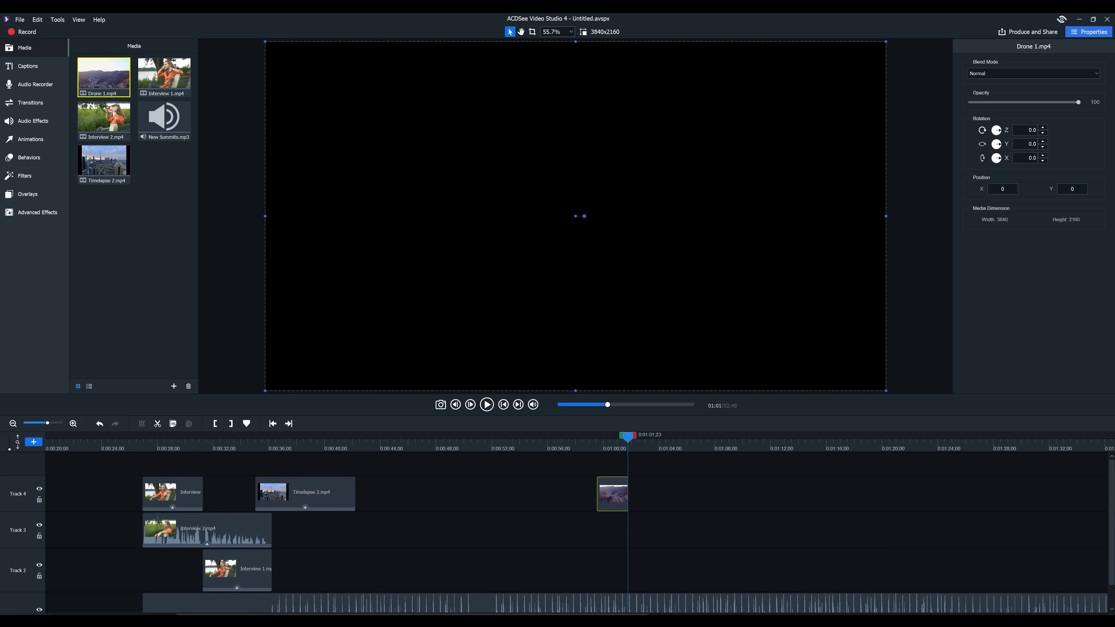
{"action": "left_click_drag", "start_coordinate": [605, 498], "coordinate": [264, 479]}
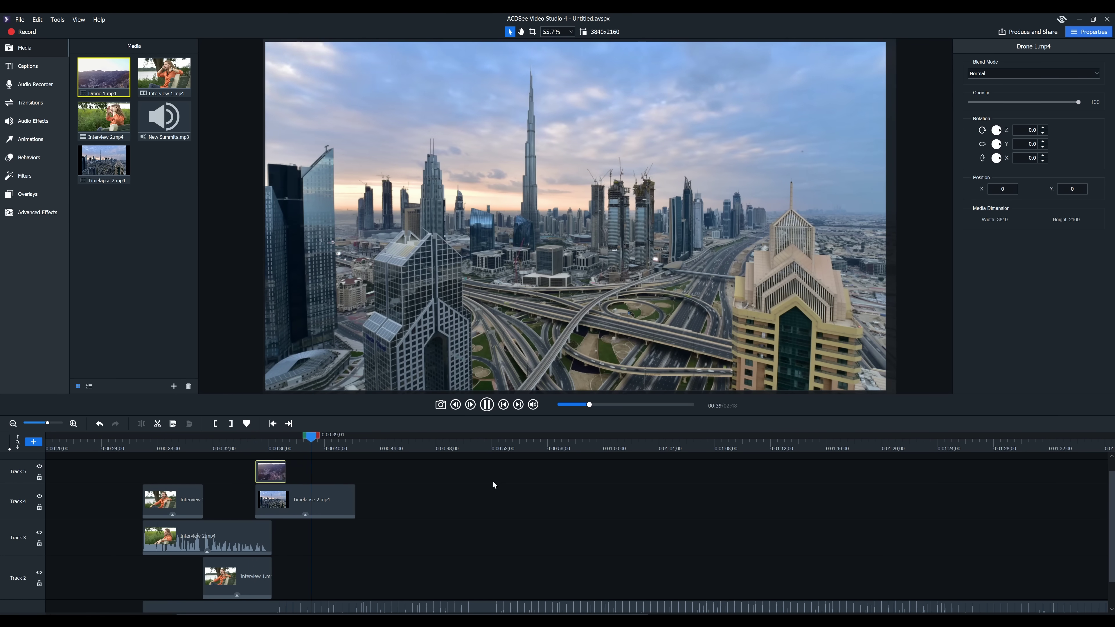
{"action": "key", "text": "space"}
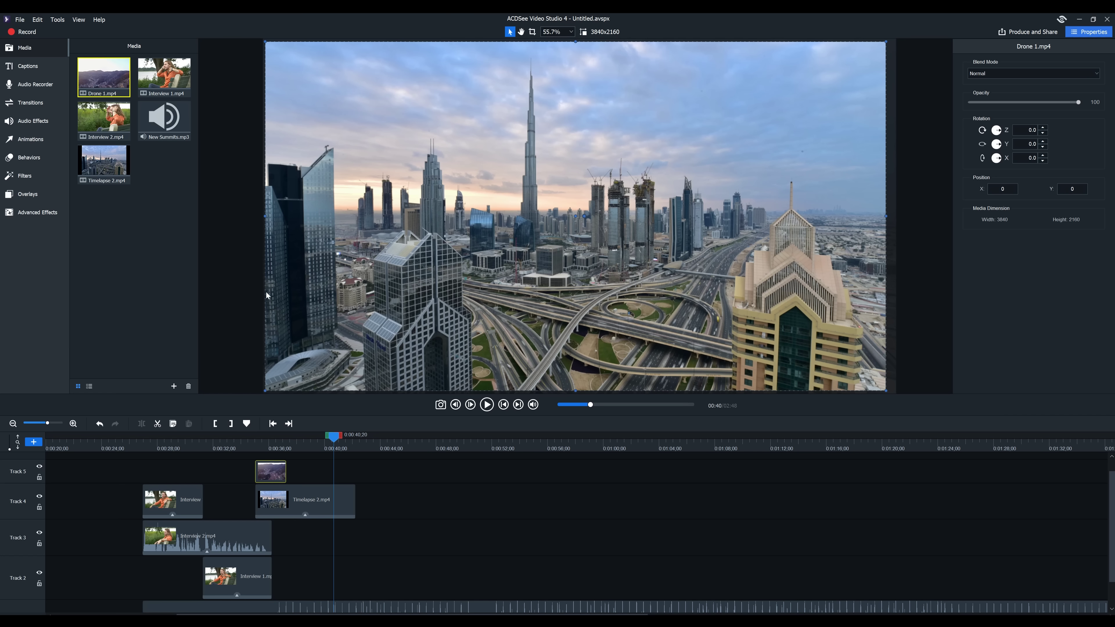
- Import Drone 2.mp4 and select it on the timeline
{"action": "left_click", "coordinate": [174, 387]}
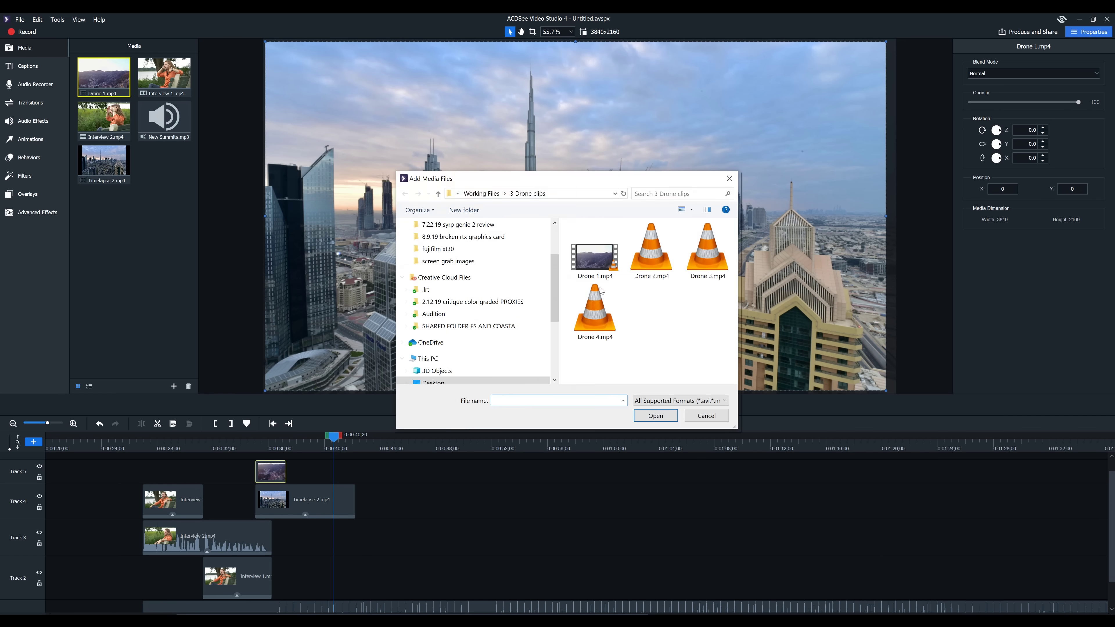
{"action": "double_click", "coordinate": [654, 262]}
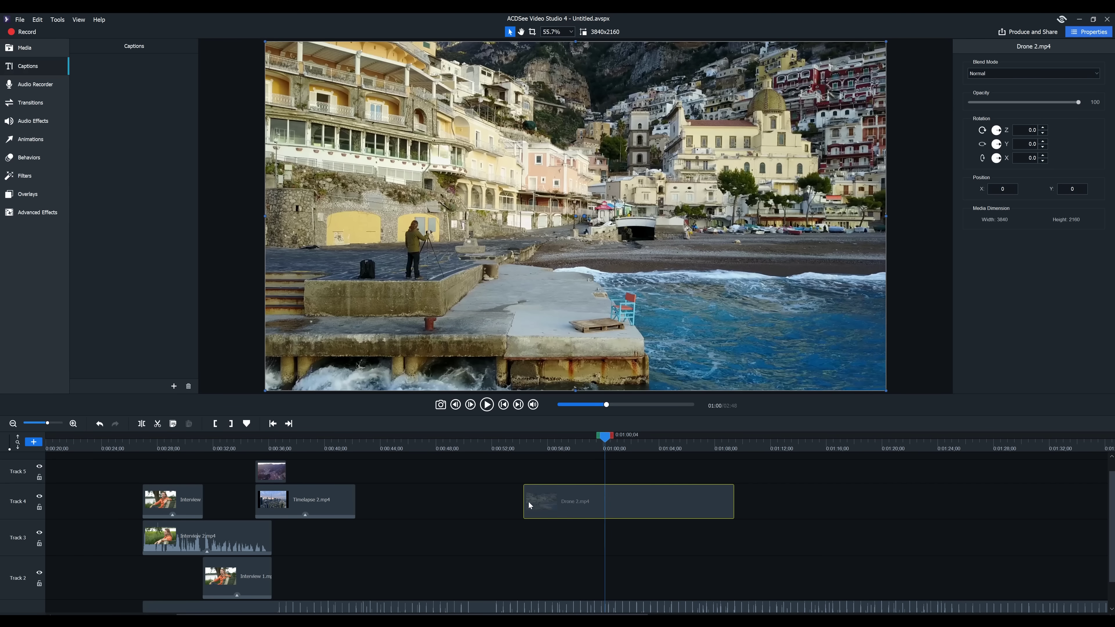
{"action": "left_click", "coordinate": [583, 500]}
- Trim Drone 2.mp4 to roughly 1:00–1:04 and move it onto Track 5 after Drone 1
{"action": "left_click_drag", "start_coordinate": [525, 501], "coordinate": [605, 500]}
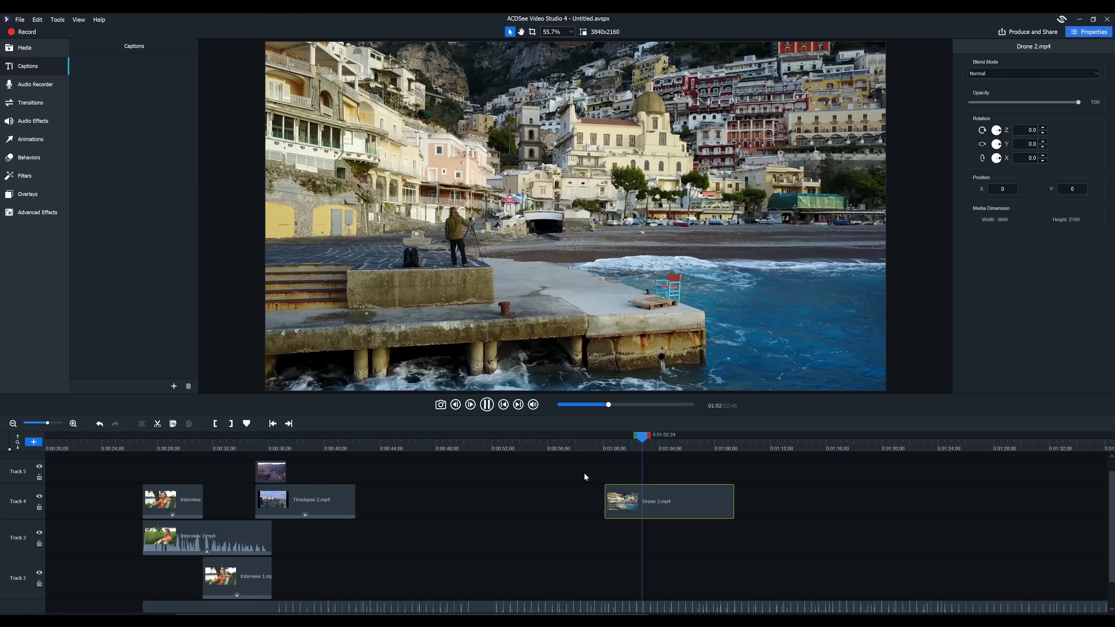
{"action": "key", "text": "space"}
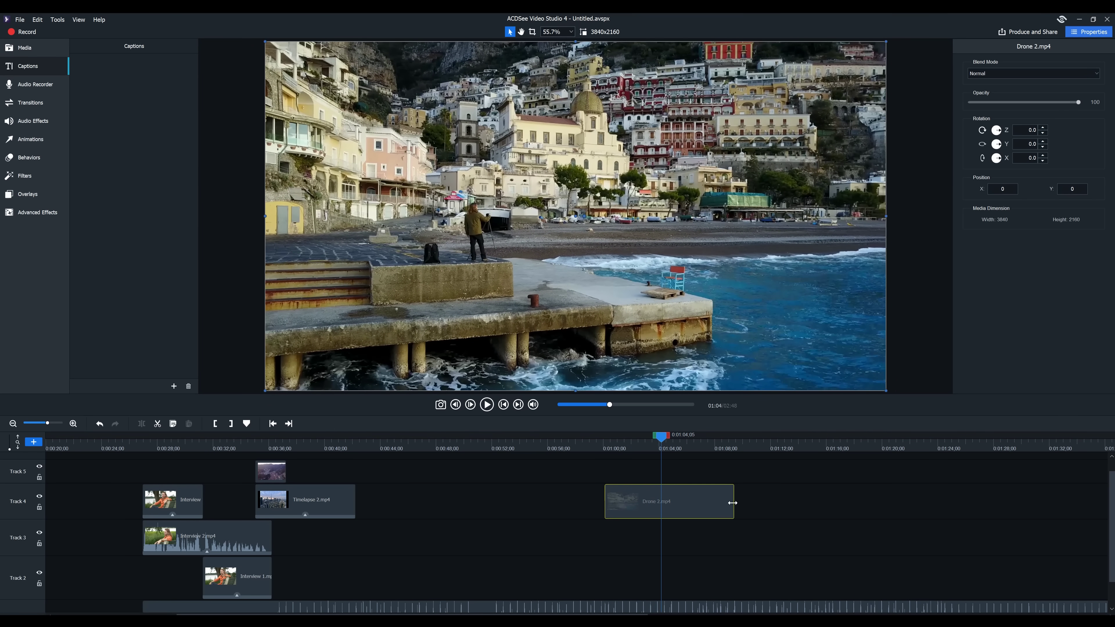
{"action": "left_click_drag", "start_coordinate": [733, 503], "coordinate": [346, 467]}
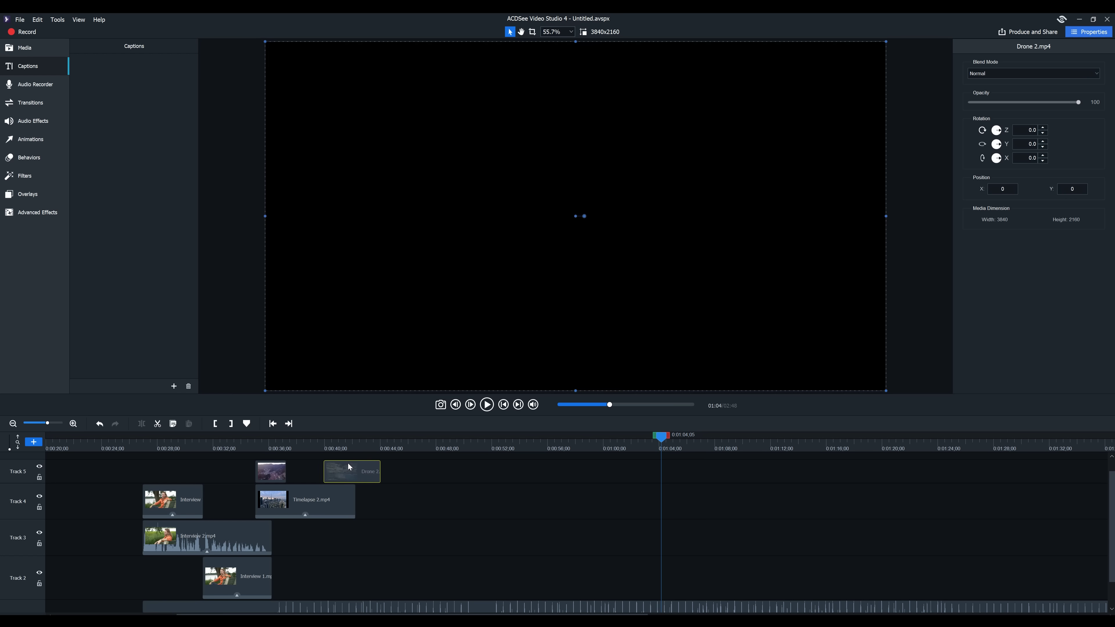
{"action": "left_click_drag", "start_coordinate": [346, 464], "coordinate": [341, 464]}
{"action": "left_click", "coordinate": [384, 532]}
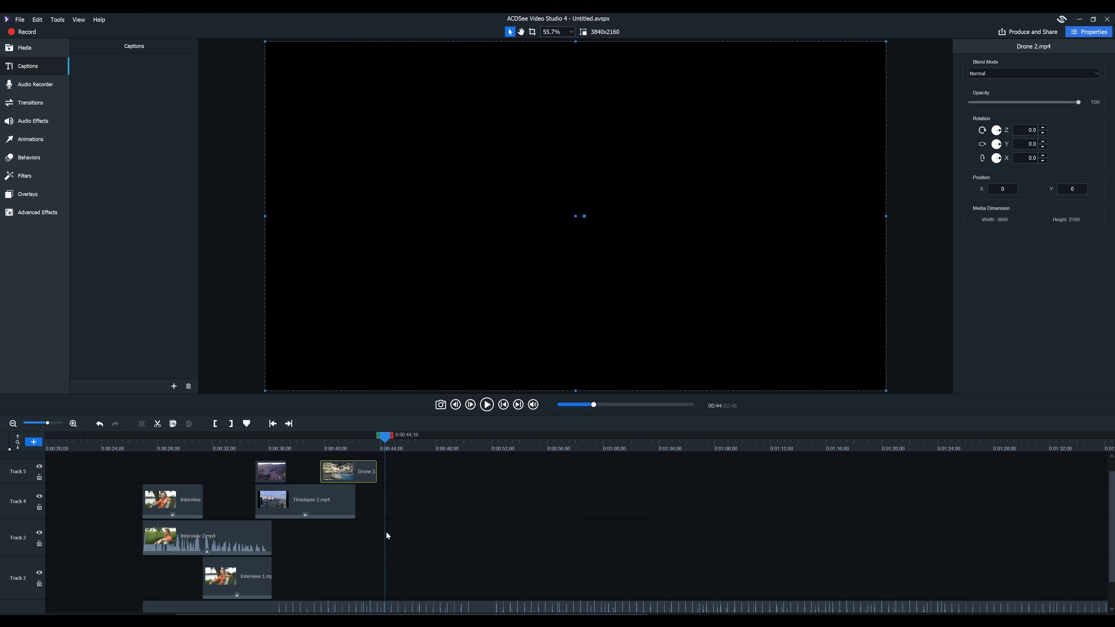
- Split New Summits.mp3 at the playhead, delete the remainder and shorten its end slightly
{"action": "left_click", "coordinate": [392, 606]}
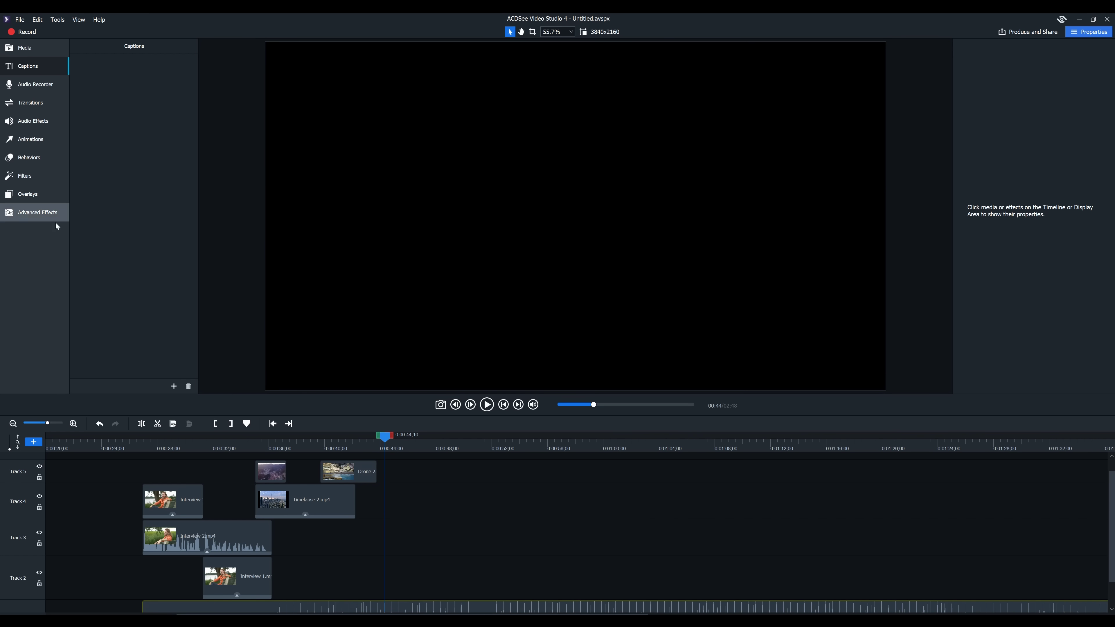
{"action": "left_click", "coordinate": [142, 424]}
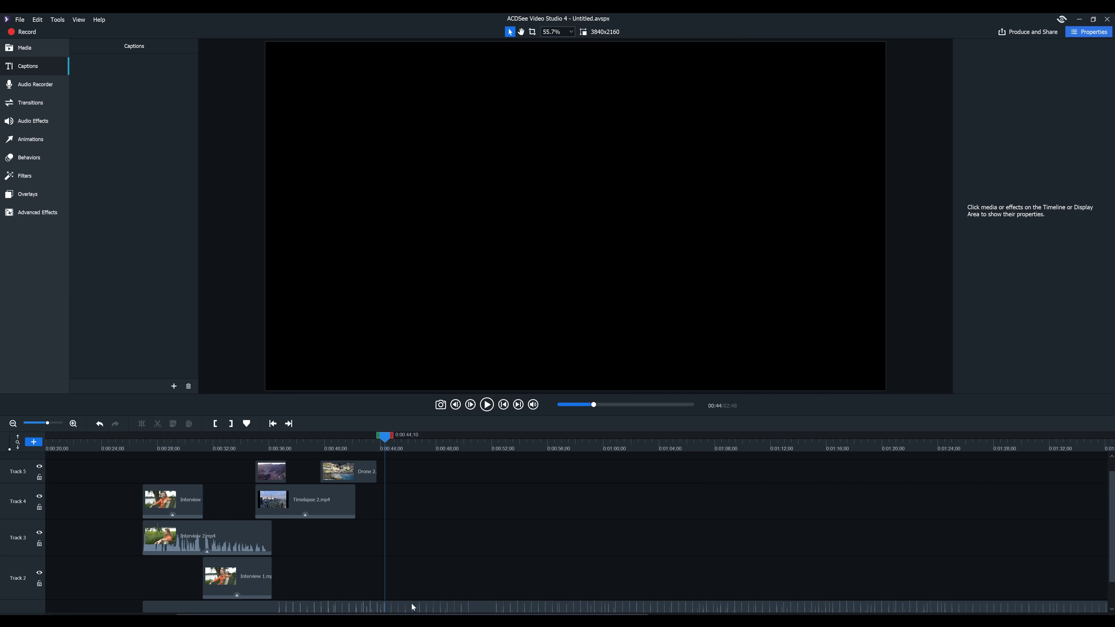
{"action": "key", "text": "Delete"}
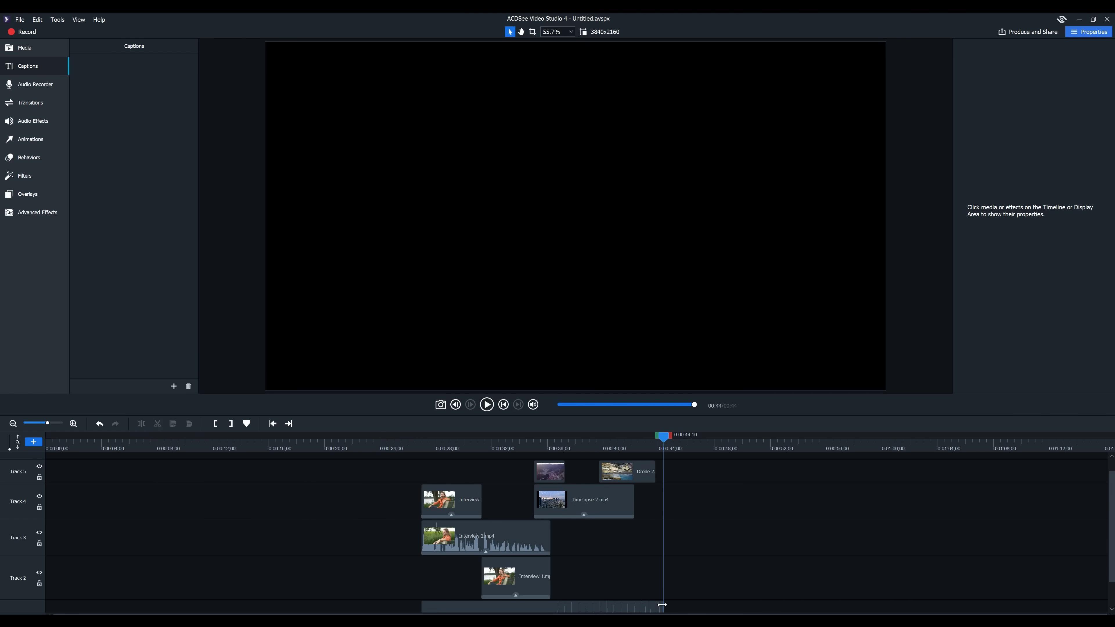
{"action": "left_click_drag", "start_coordinate": [662, 605], "coordinate": [656, 605]}
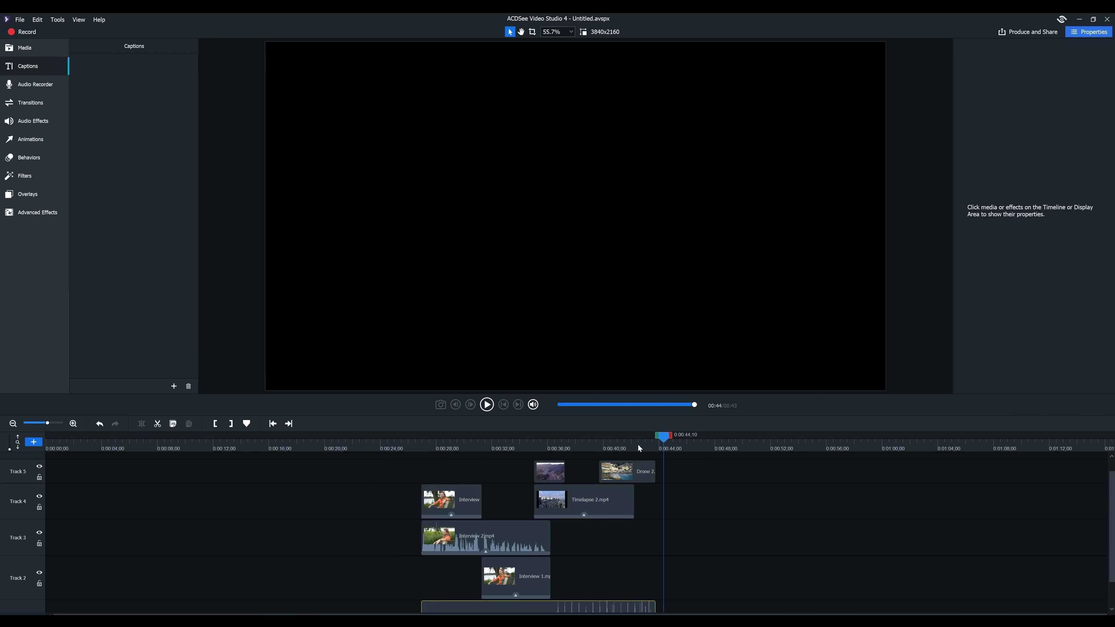
{"action": "left_click_drag", "start_coordinate": [638, 445], "coordinate": [651, 445]}
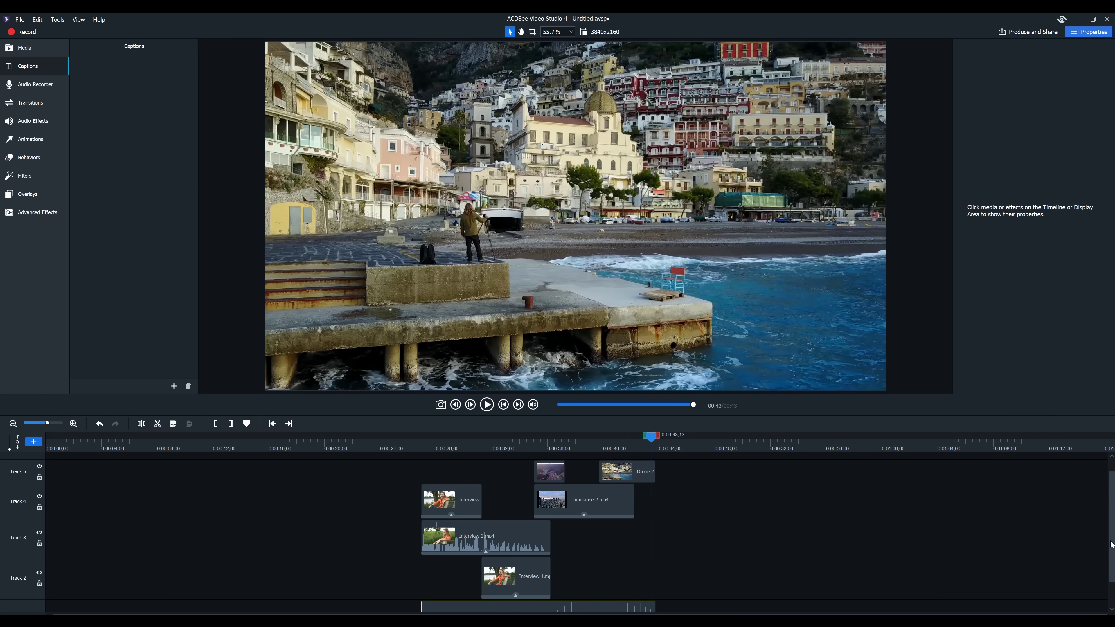
{"action": "left_click_drag", "start_coordinate": [1111, 545], "coordinate": [1111, 583]}
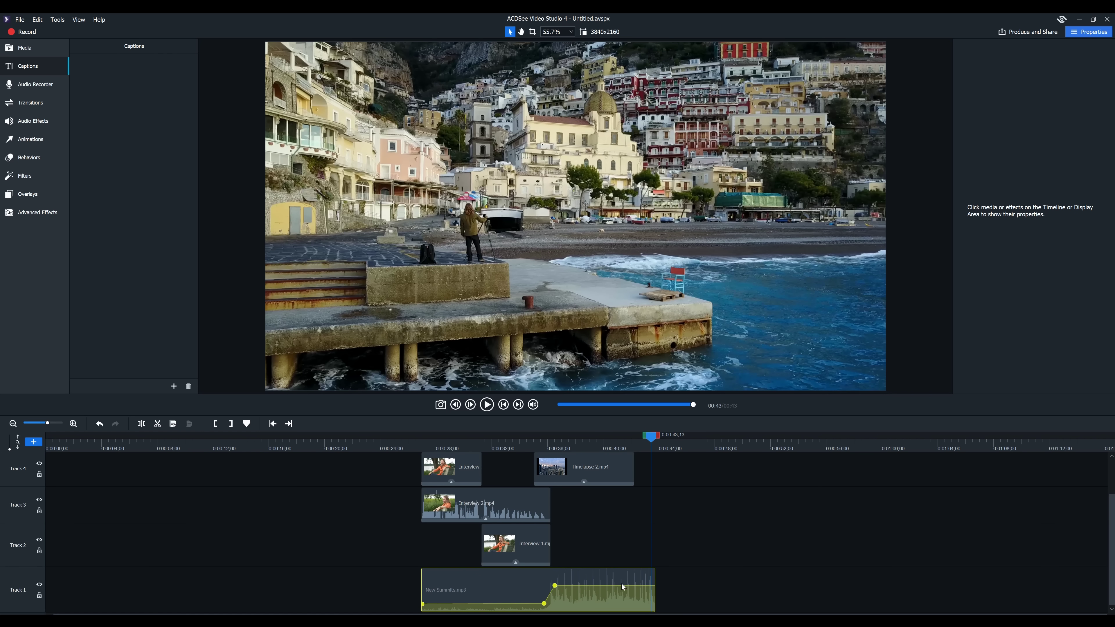
- Add two volume points near the music's end and drag the last down to fade out
{"action": "right_click", "coordinate": [633, 581]}
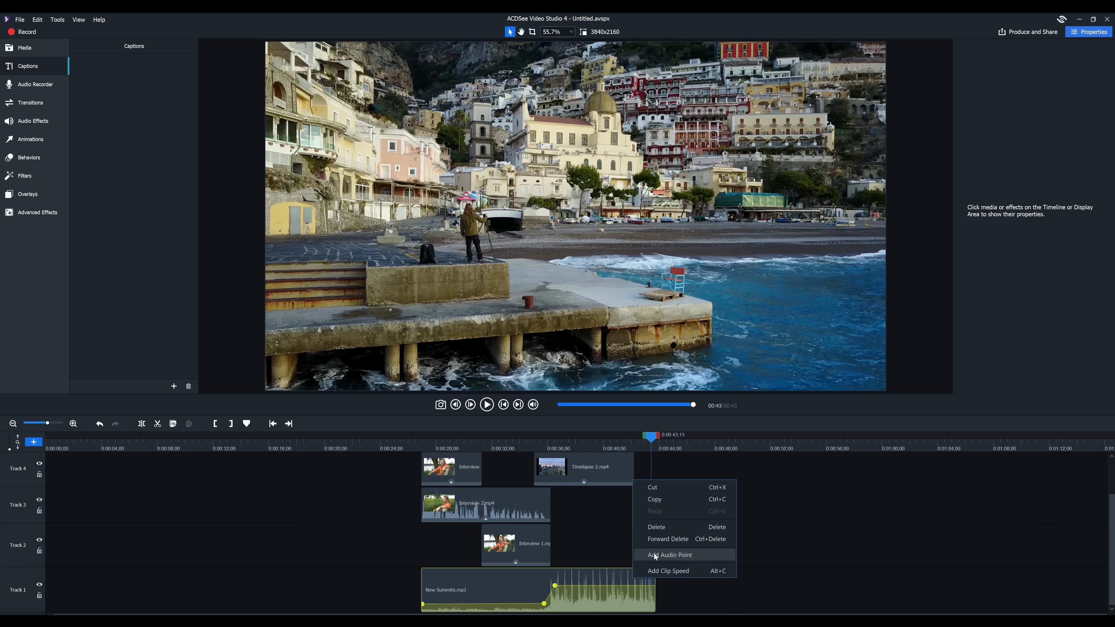
{"action": "left_click", "coordinate": [656, 555]}
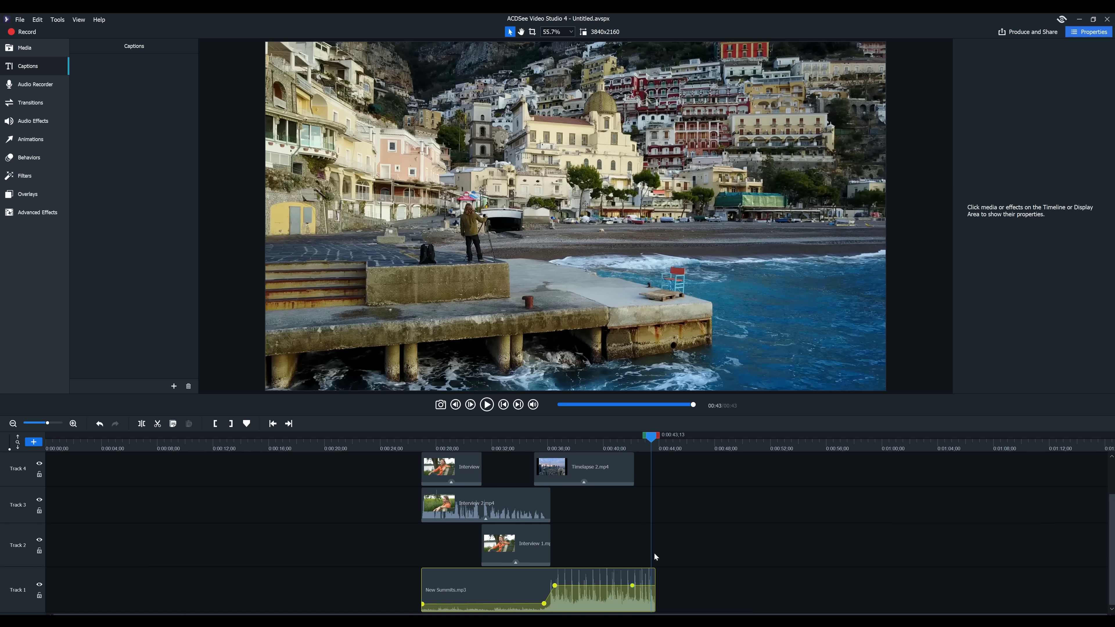
{"action": "right_click", "coordinate": [648, 583]}
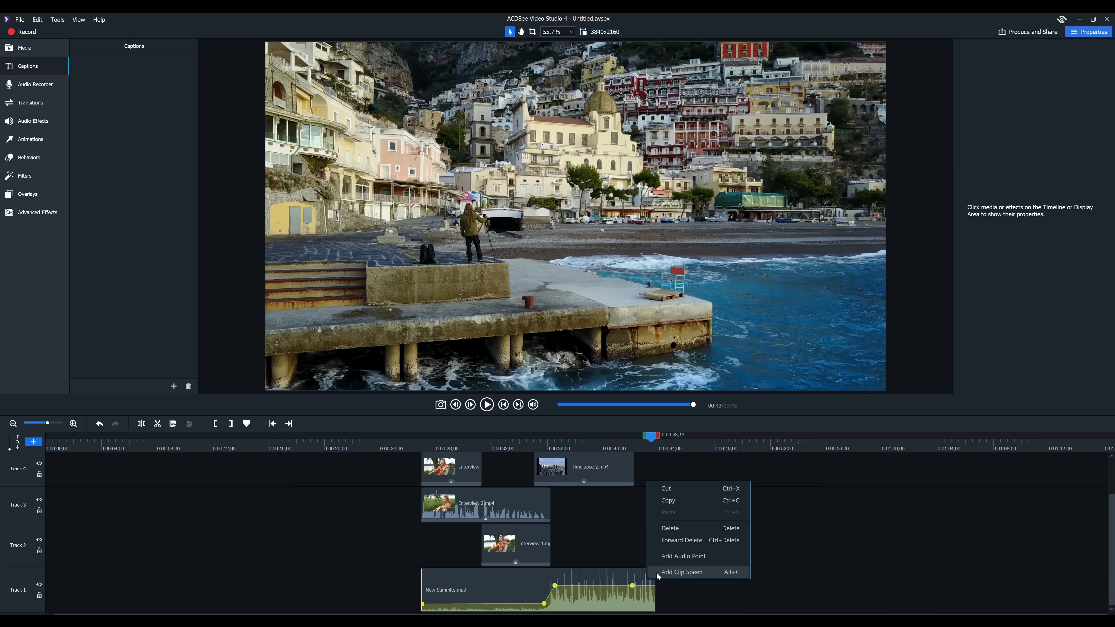
{"action": "left_click", "coordinate": [676, 559]}
{"action": "left_click_drag", "start_coordinate": [645, 585], "coordinate": [663, 613]}
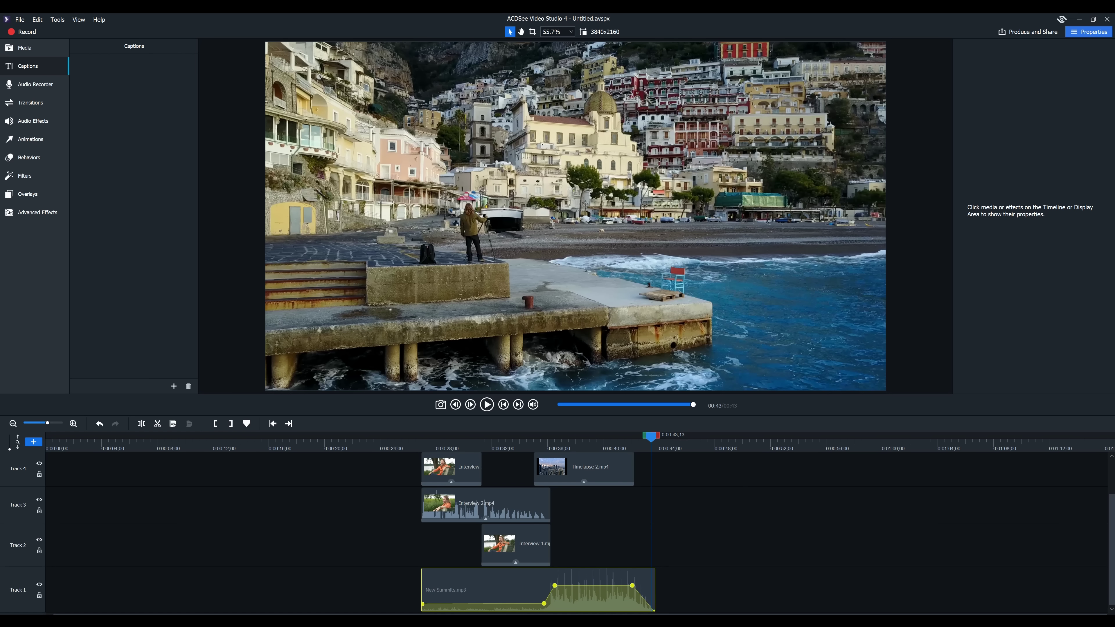
{"action": "left_click", "coordinate": [608, 440]}
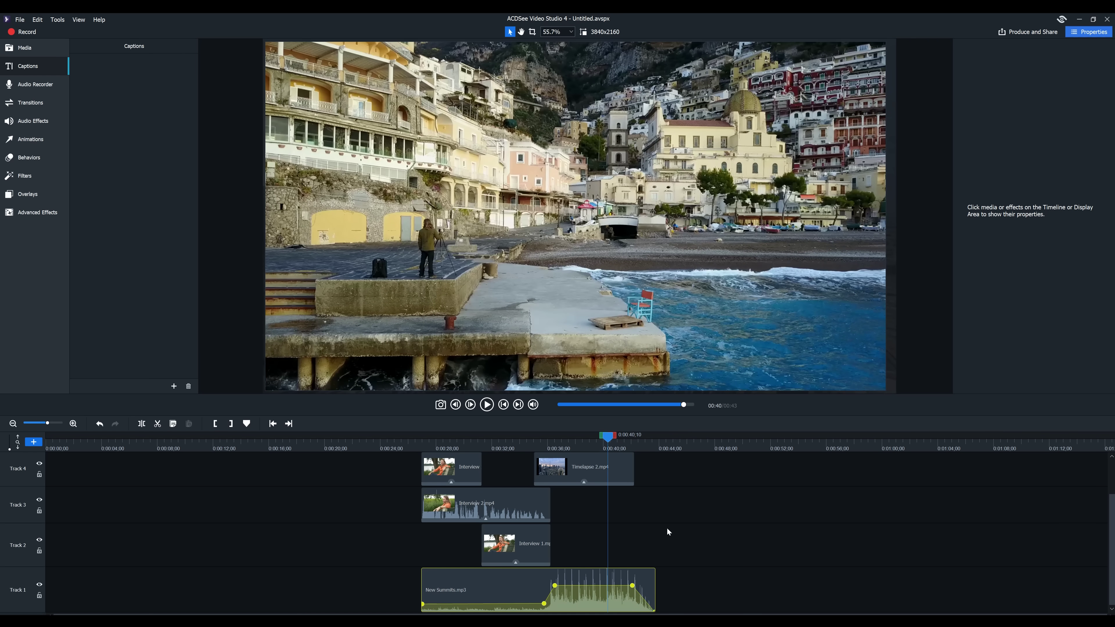
{"action": "key", "text": "space"}
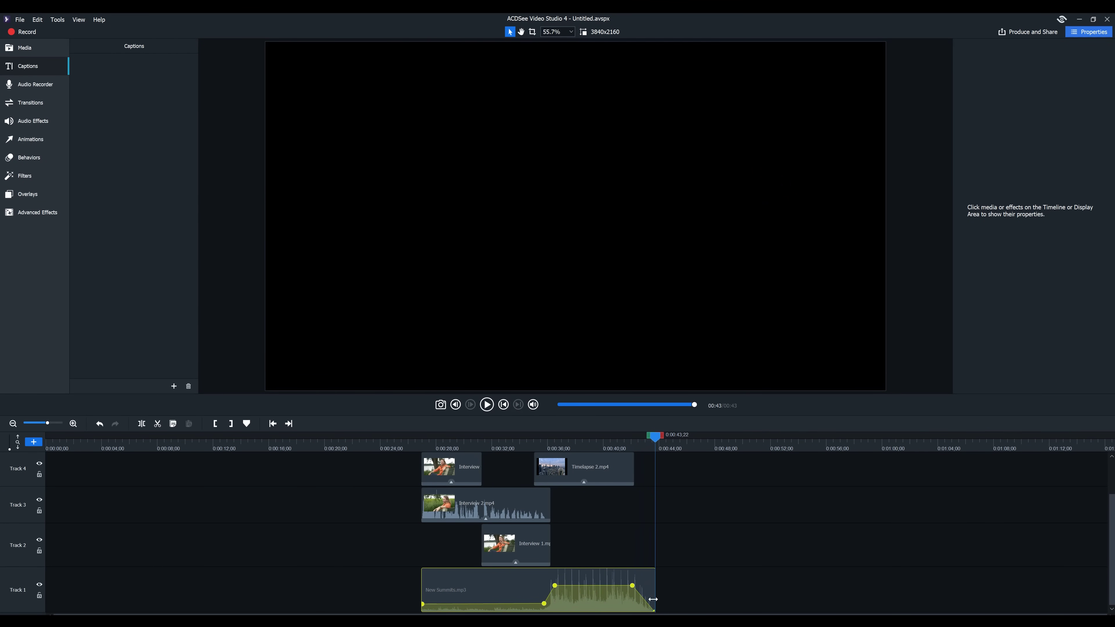
- Extend the music to about 0:45 and start the fade earlier, near 0:00:40
{"action": "left_click_drag", "start_coordinate": [653, 599], "coordinate": [678, 615]}
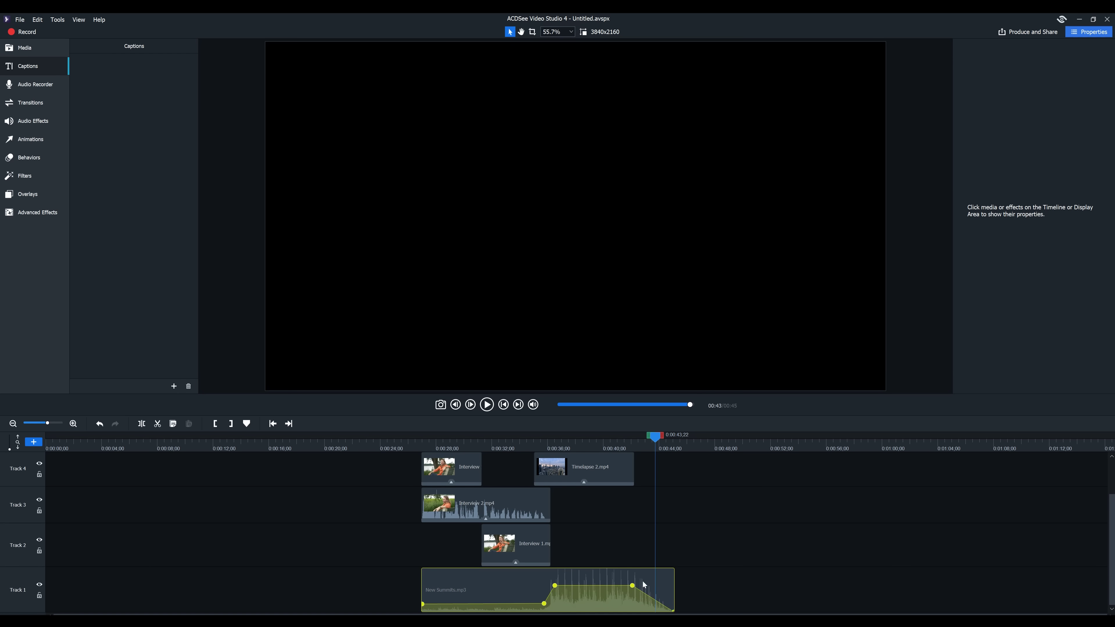
{"action": "left_click", "coordinate": [613, 448]}
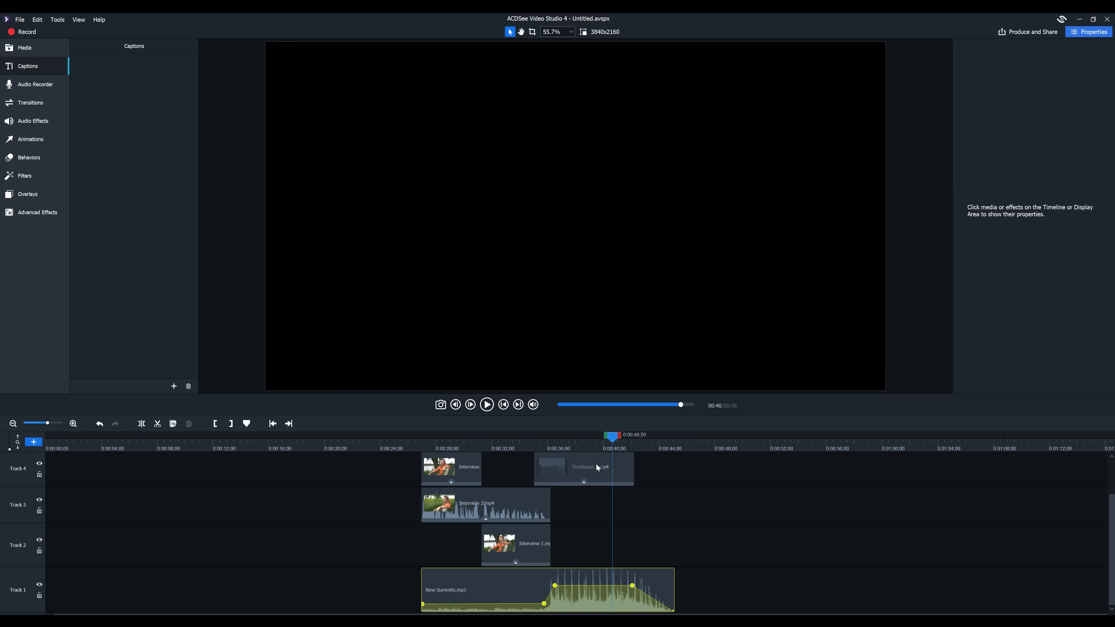
{"action": "key", "text": "space"}
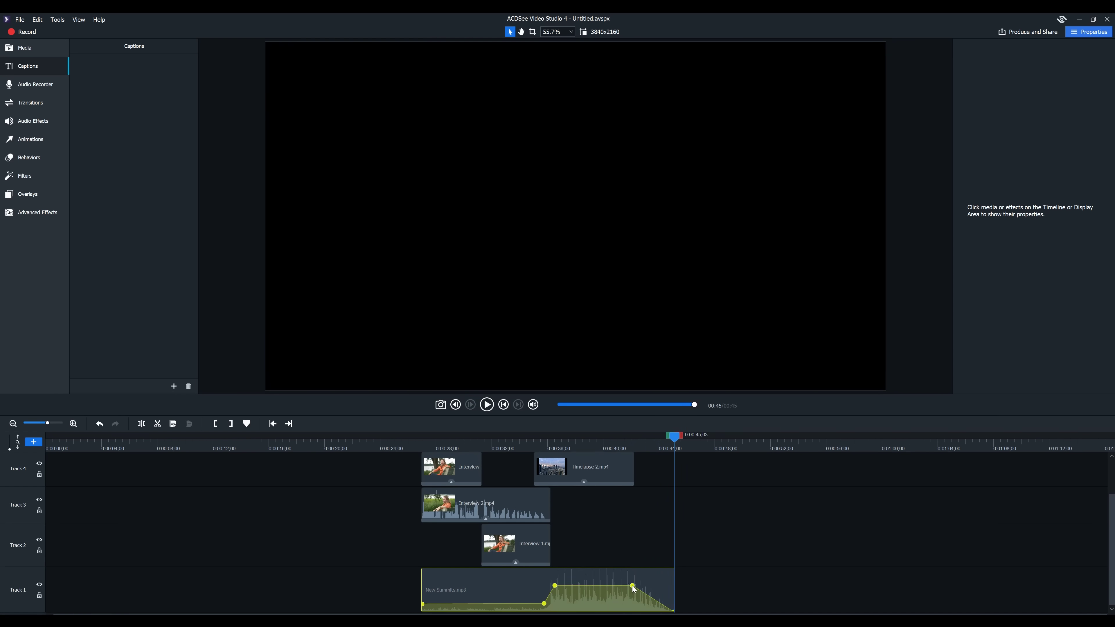
{"action": "left_click_drag", "start_coordinate": [634, 588], "coordinate": [610, 588]}
{"action": "left_click", "coordinate": [592, 441]}
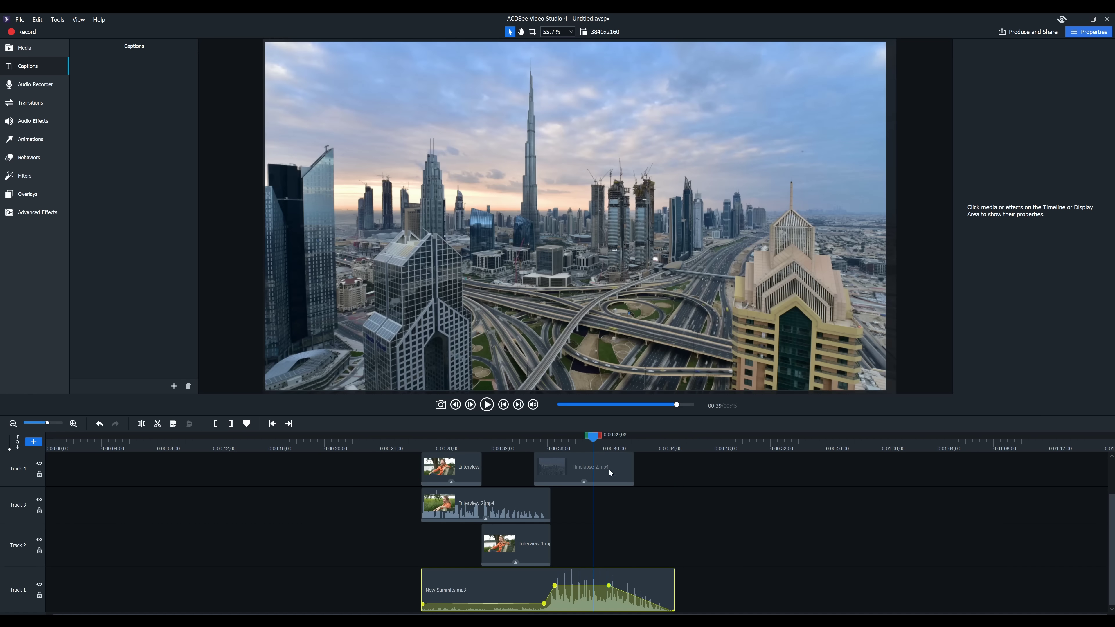
{"action": "key", "text": "space"}
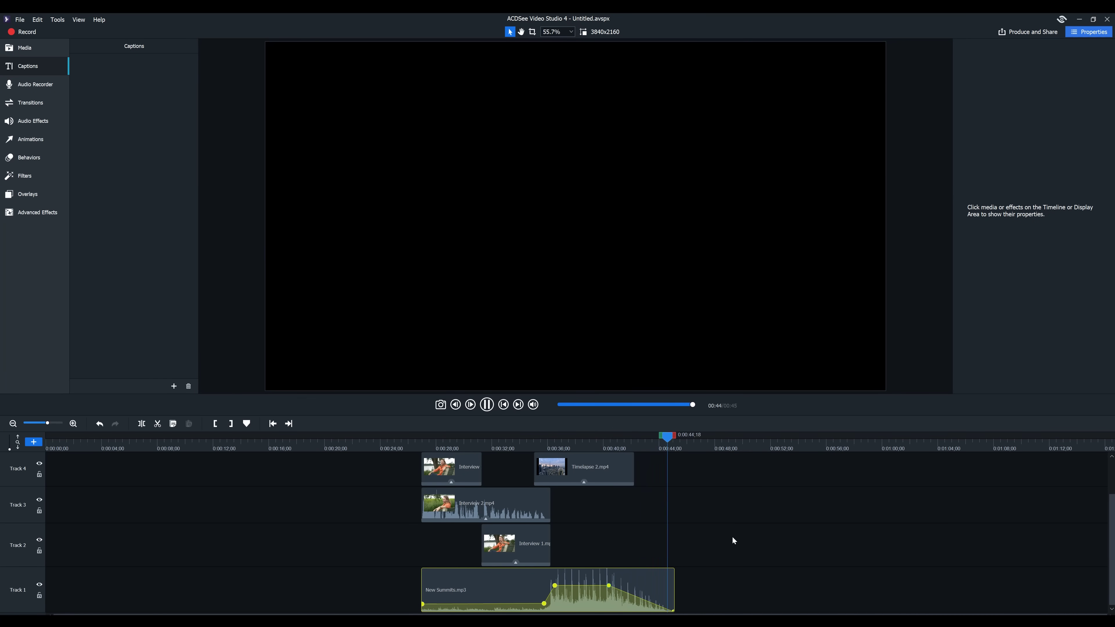
- Apply the Fade transition to Drone 2.mp4 and preview it from 0:00:40
{"action": "scroll", "coordinate": [734, 541], "scroll_direction": "up", "scroll_amount": 1}
{"action": "left_click", "coordinate": [25, 176]}
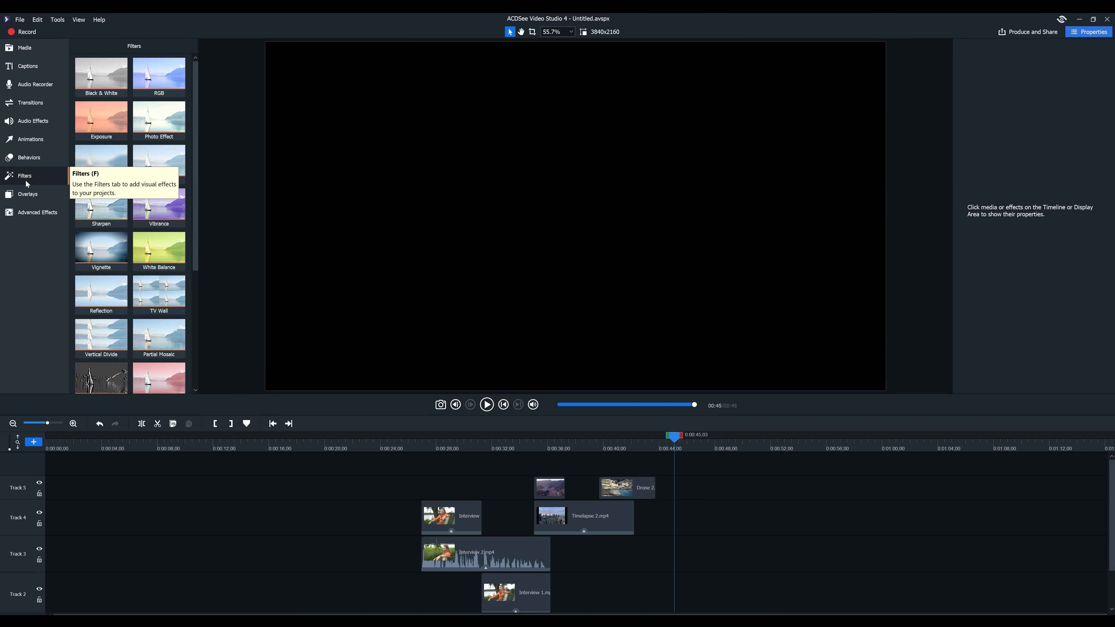
{"action": "left_click", "coordinate": [26, 102]}
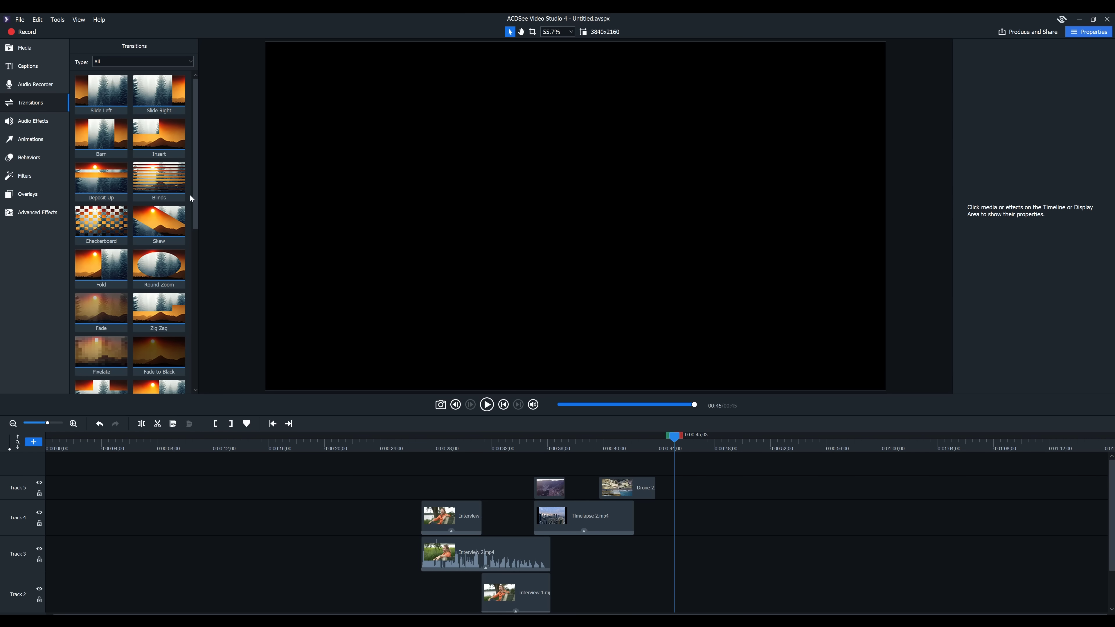
{"action": "left_click_drag", "start_coordinate": [103, 309], "coordinate": [646, 491]}
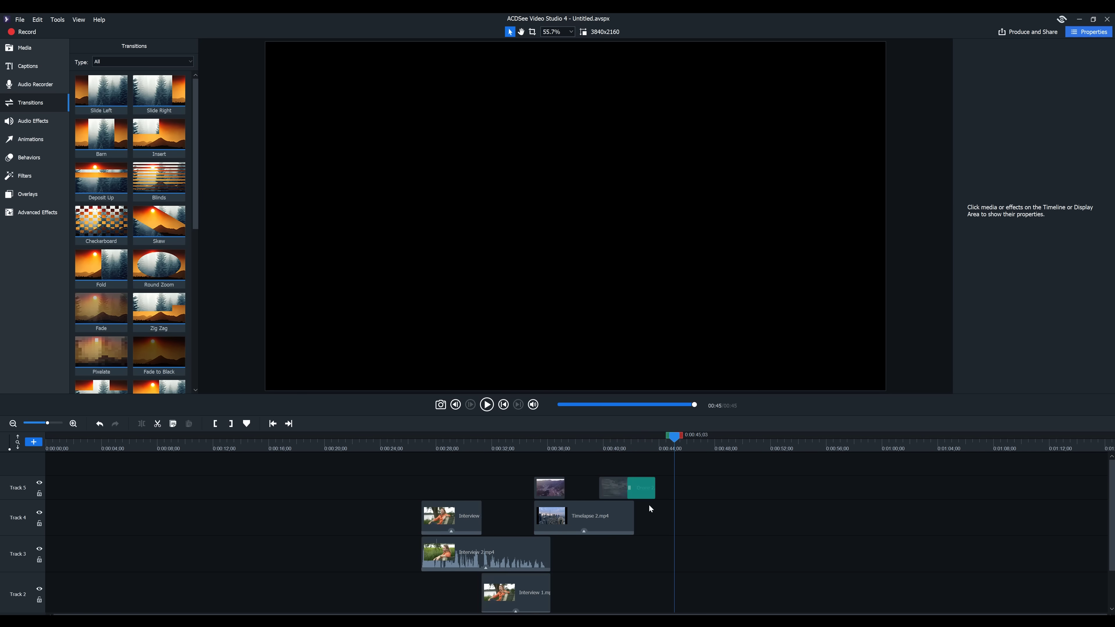
{"action": "left_click", "coordinate": [616, 435]}
{"action": "key", "text": "space"}
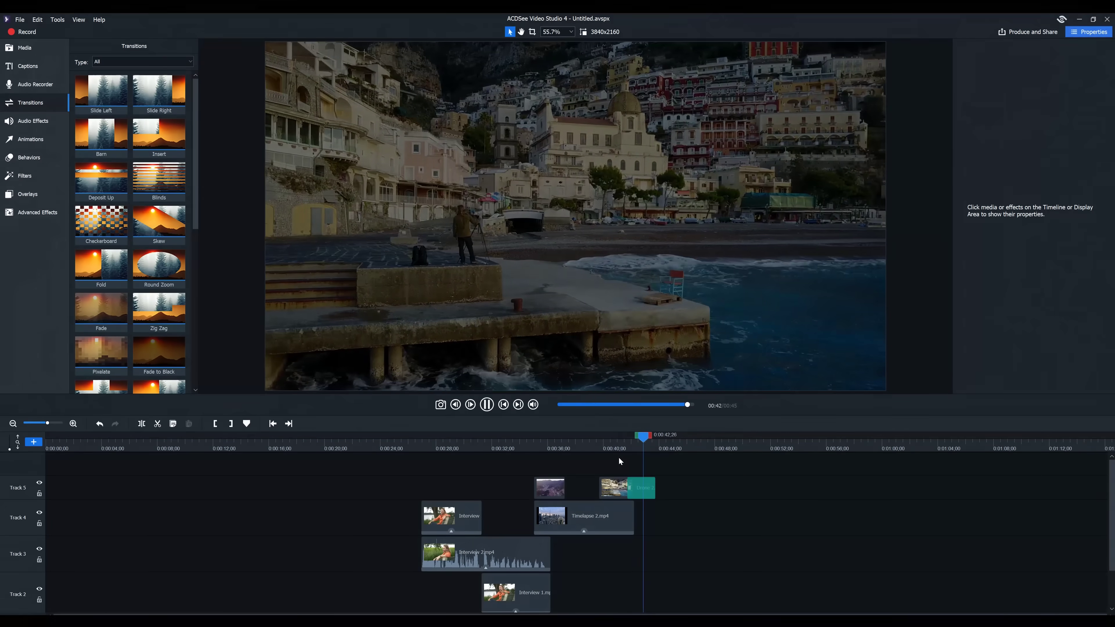
{"action": "left_click", "coordinate": [630, 445]}
{"action": "left_click", "coordinate": [631, 445]}
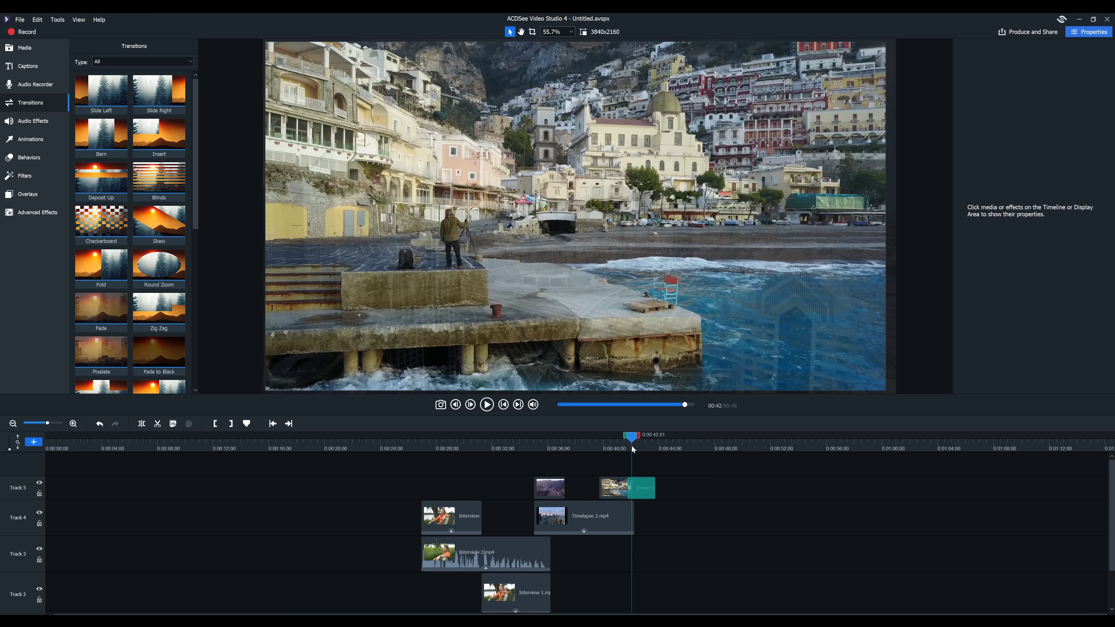
- Shorten Timelapse 2.mp4's end and widen the drone Fade to about 2.5 seconds
{"action": "left_click_drag", "start_coordinate": [633, 519], "coordinate": [611, 519]}
{"action": "left_click_drag", "start_coordinate": [617, 447], "coordinate": [652, 448]}
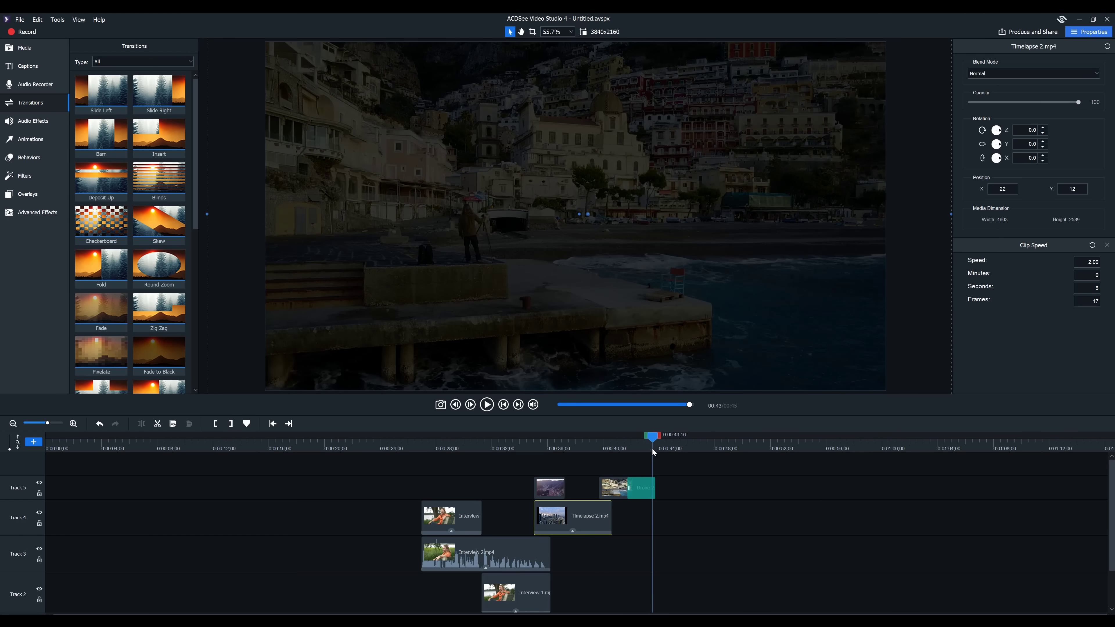
{"action": "left_click_drag", "start_coordinate": [629, 487], "coordinate": [618, 490]}
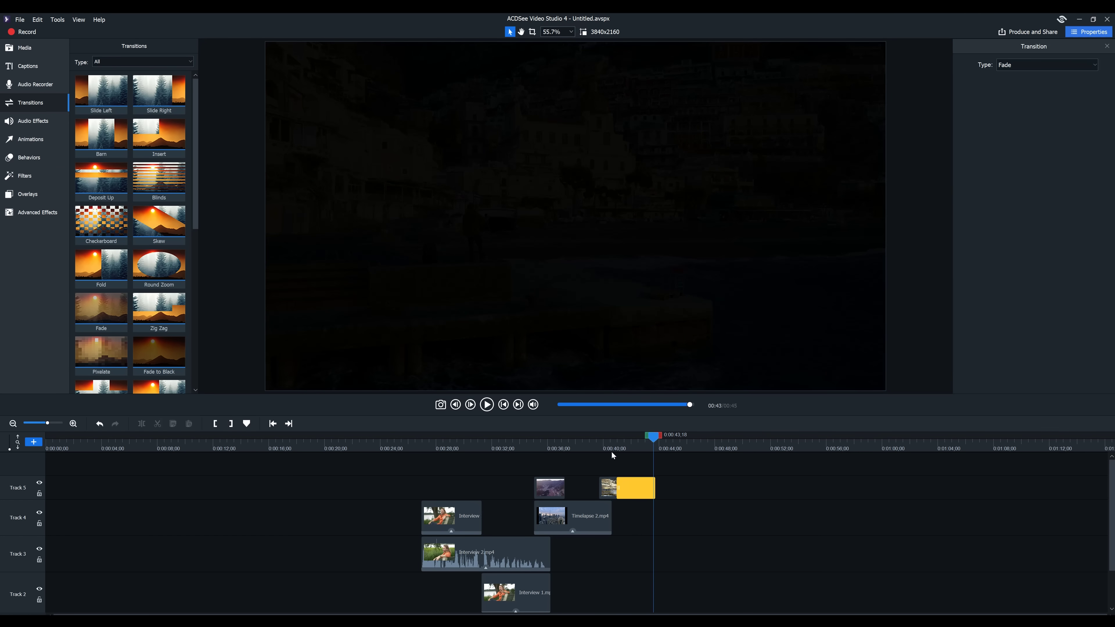
{"action": "mouse_move", "coordinate": [593, 445]}
{"action": "left_mouse_down"}
{"action": "mouse_move", "coordinate": [549, 445]}
{"action": "mouse_move", "coordinate": [589, 443]}
{"action": "left_mouse_up"}
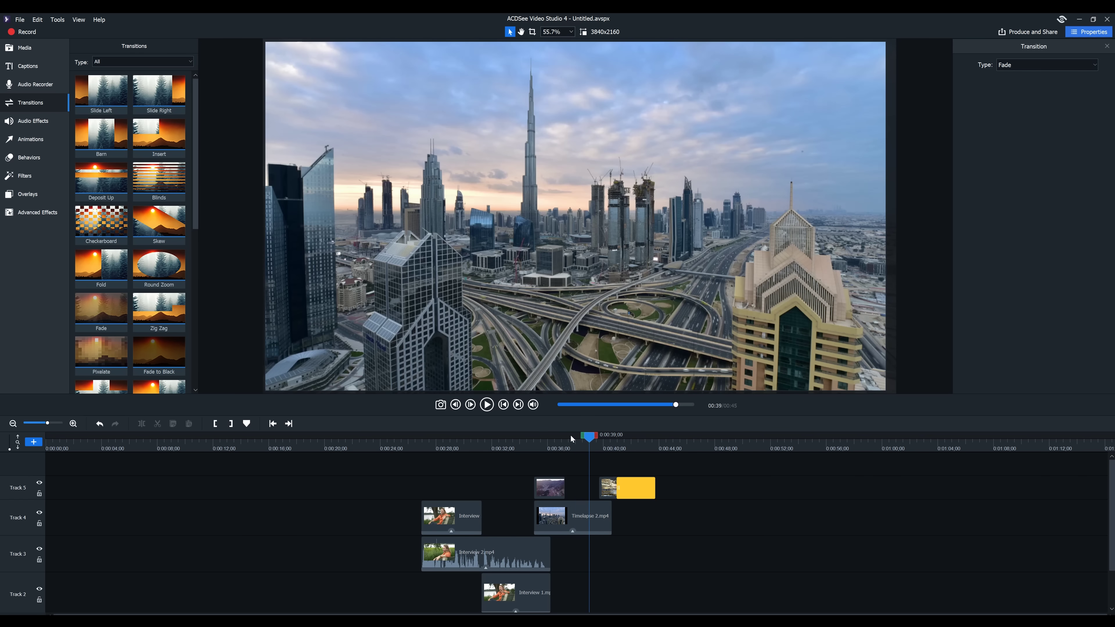
{"action": "key", "text": "space"}
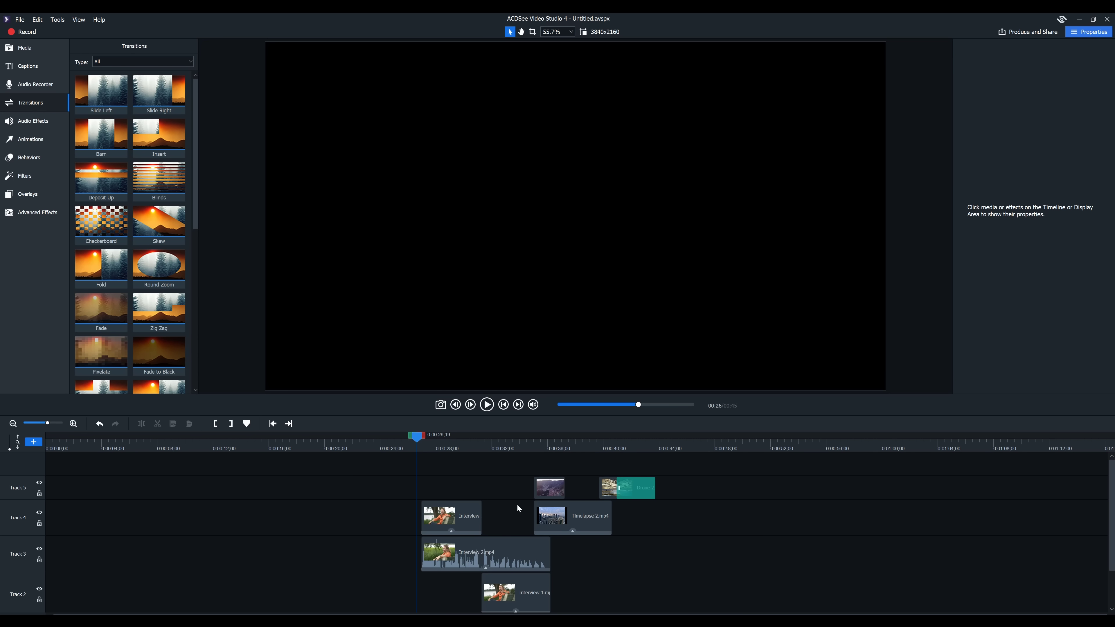
{"action": "key", "text": "ctrl+a"}
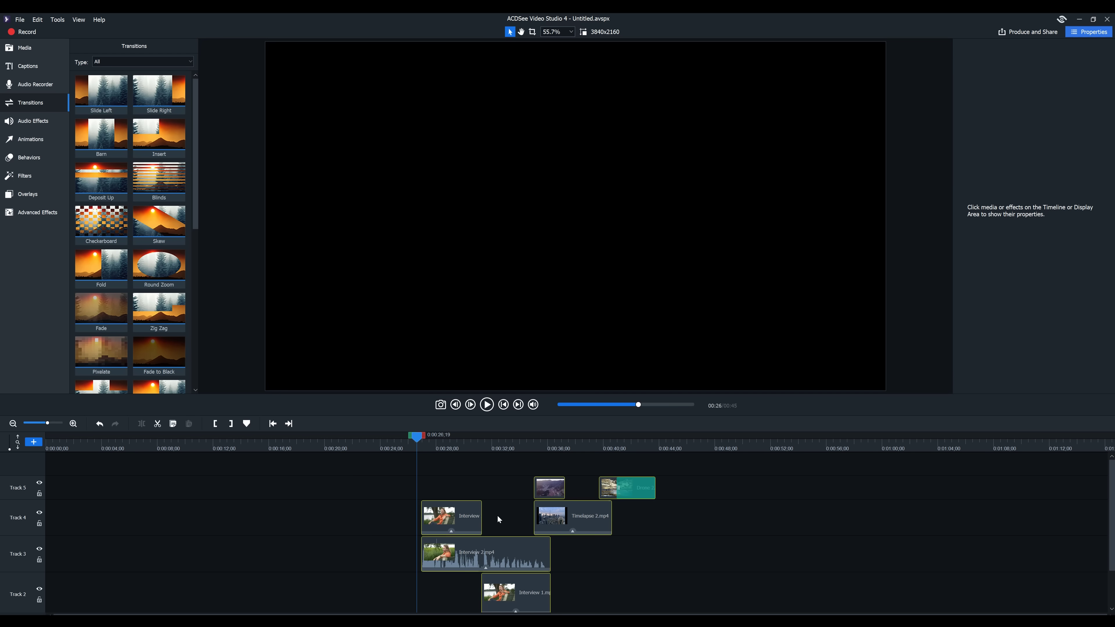
- Shift all selected clips to the timeline start at 0:00 and return the playhead there
{"action": "left_click_drag", "start_coordinate": [442, 519], "coordinate": [66, 519]}
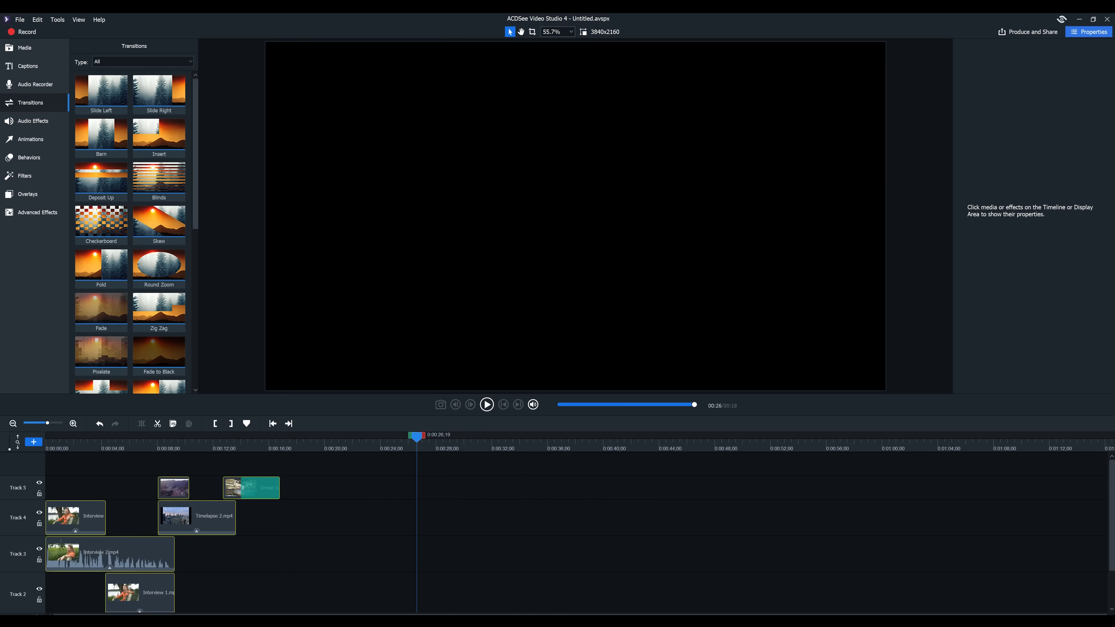
{"action": "key", "text": "Home"}
{"action": "left_click", "coordinate": [349, 531]}
{"action": "scroll", "coordinate": [490, 462], "scroll_direction": "down", "scroll_amount": 1}
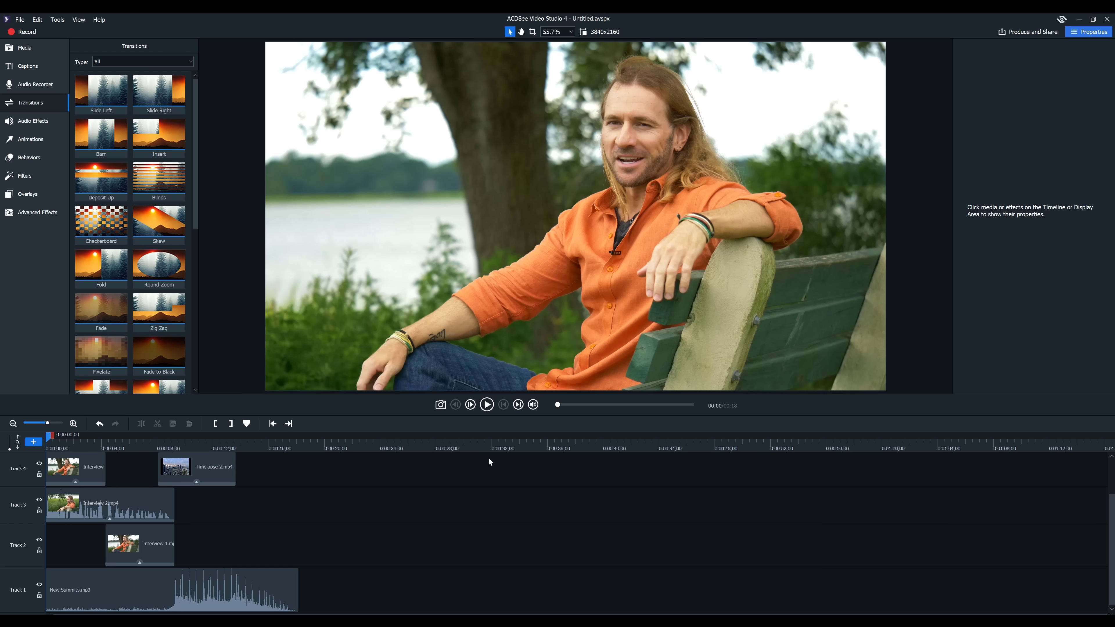
- In Produce and Share, keep Common Format output with MP4 at 3840x2160
{"action": "left_click", "coordinate": [1023, 31]}
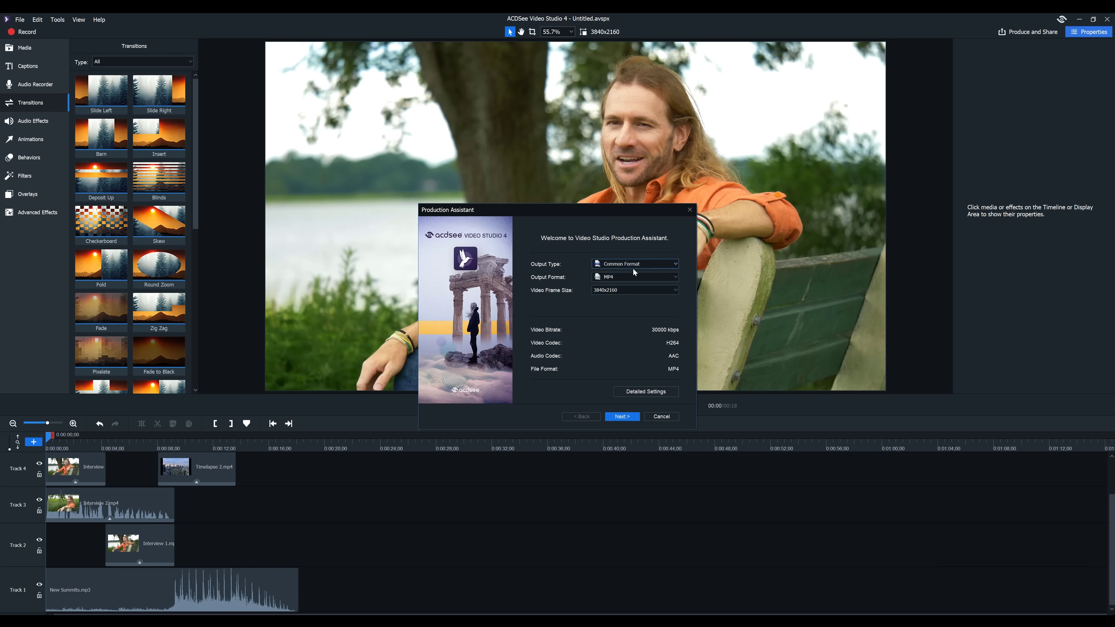
{"action": "left_click", "coordinate": [647, 264]}
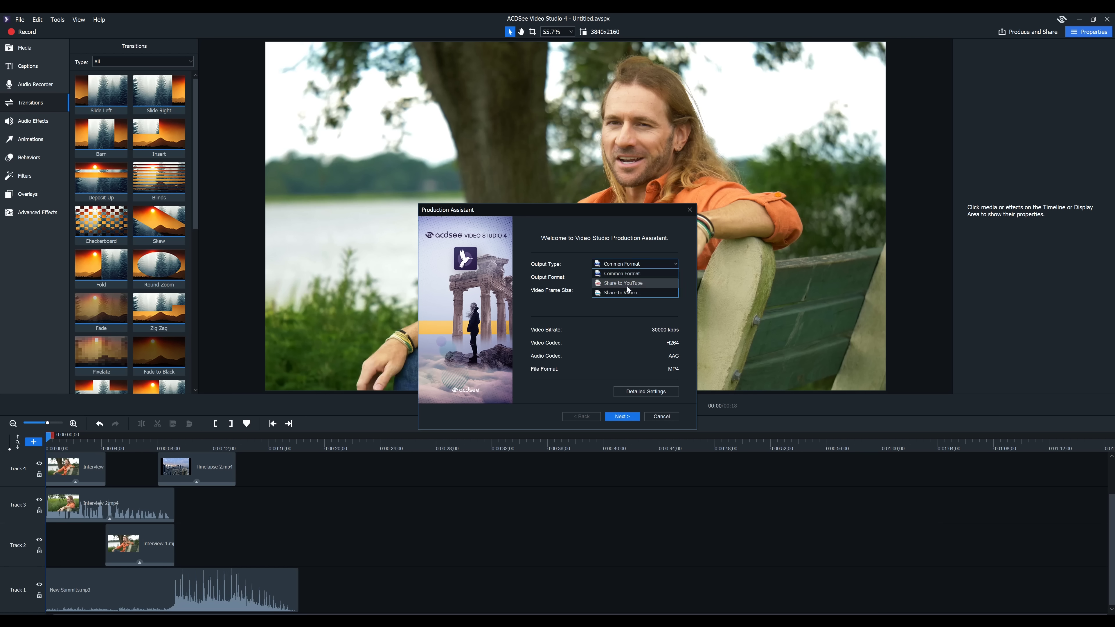
{"action": "left_click", "coordinate": [644, 274]}
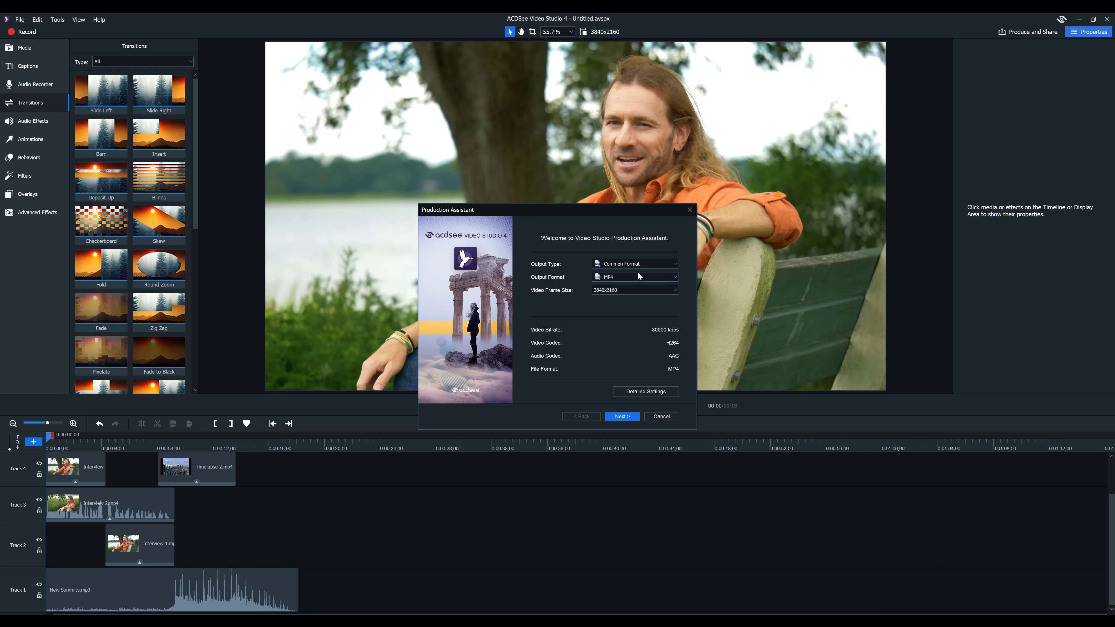
{"action": "left_click", "coordinate": [601, 275]}
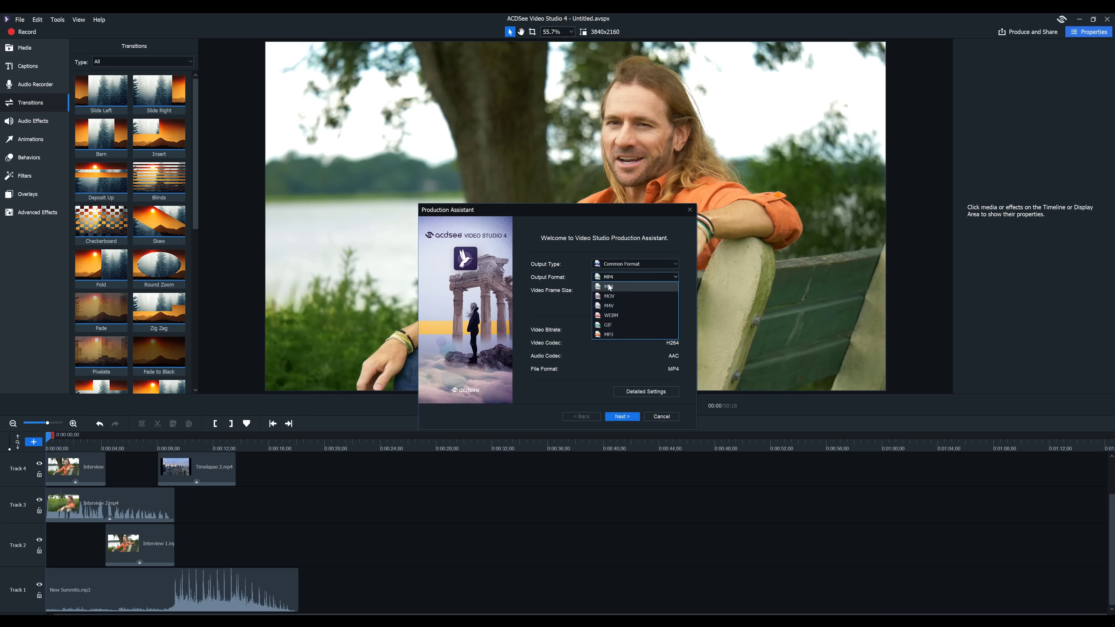
{"action": "left_click", "coordinate": [609, 289]}
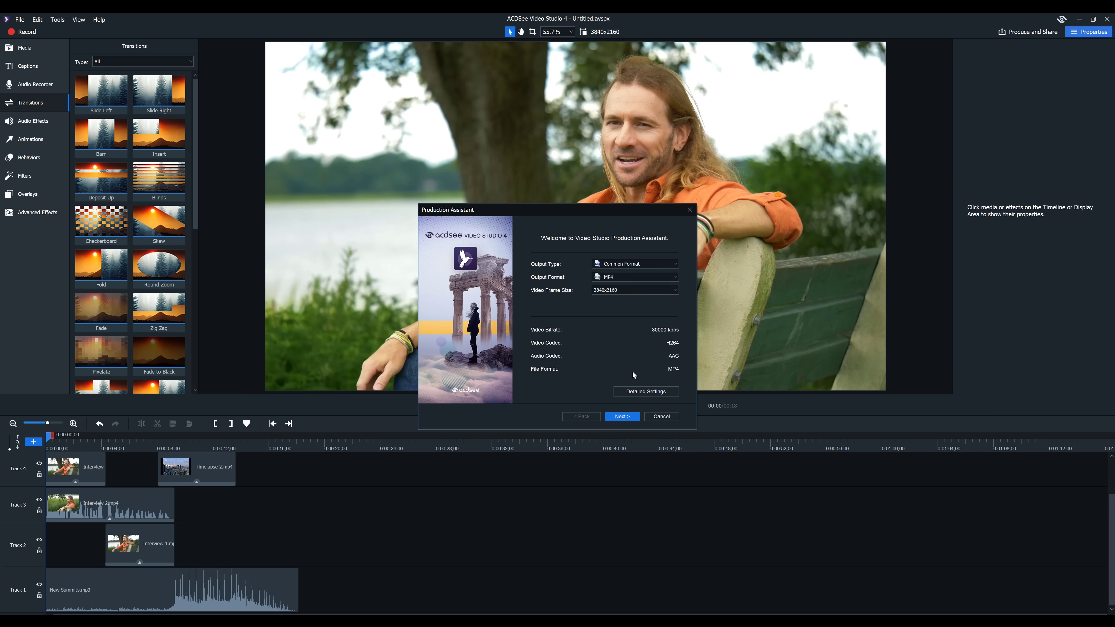
- Confirm the MP4 detailed settings at 24 fps and proceed to the file name step
{"action": "left_click", "coordinate": [637, 395]}
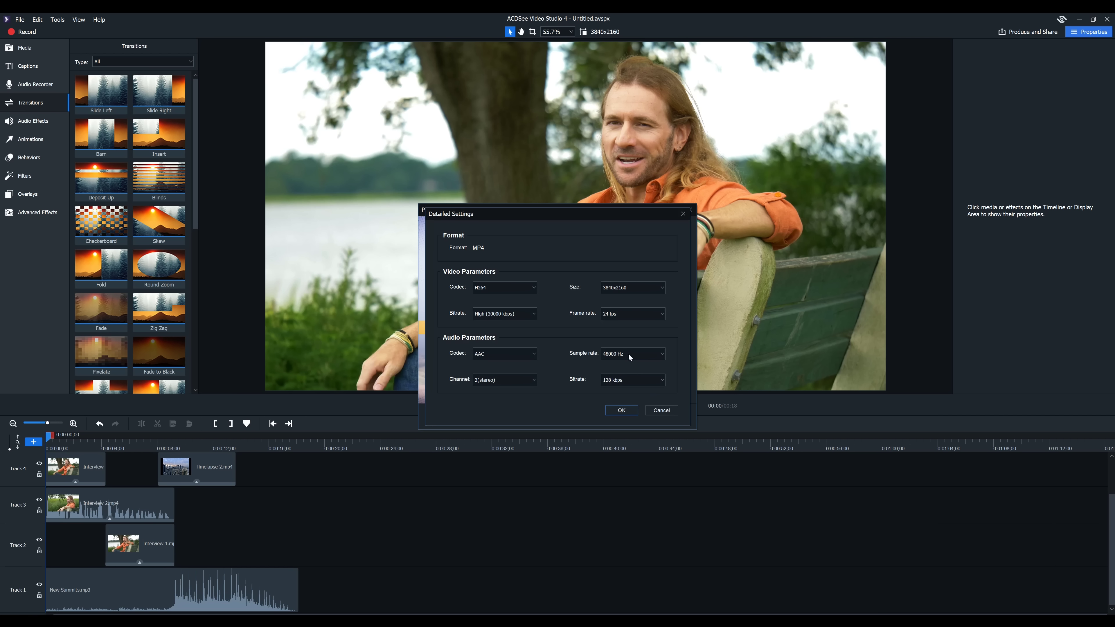
{"action": "left_click", "coordinate": [642, 314]}
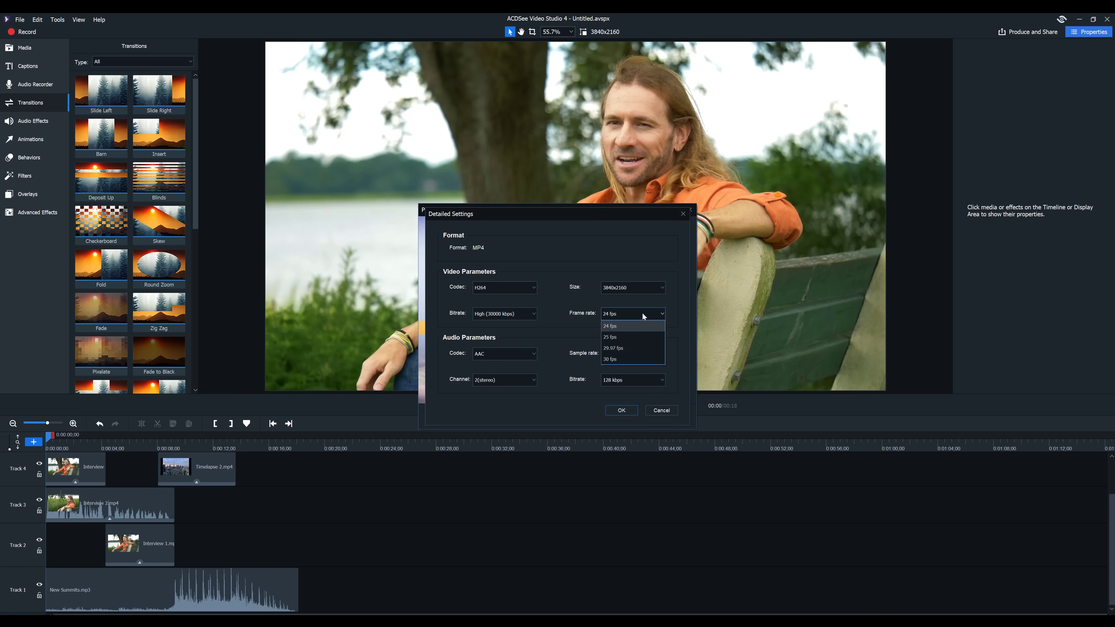
{"action": "left_click", "coordinate": [615, 327]}
{"action": "left_click", "coordinate": [621, 410]}
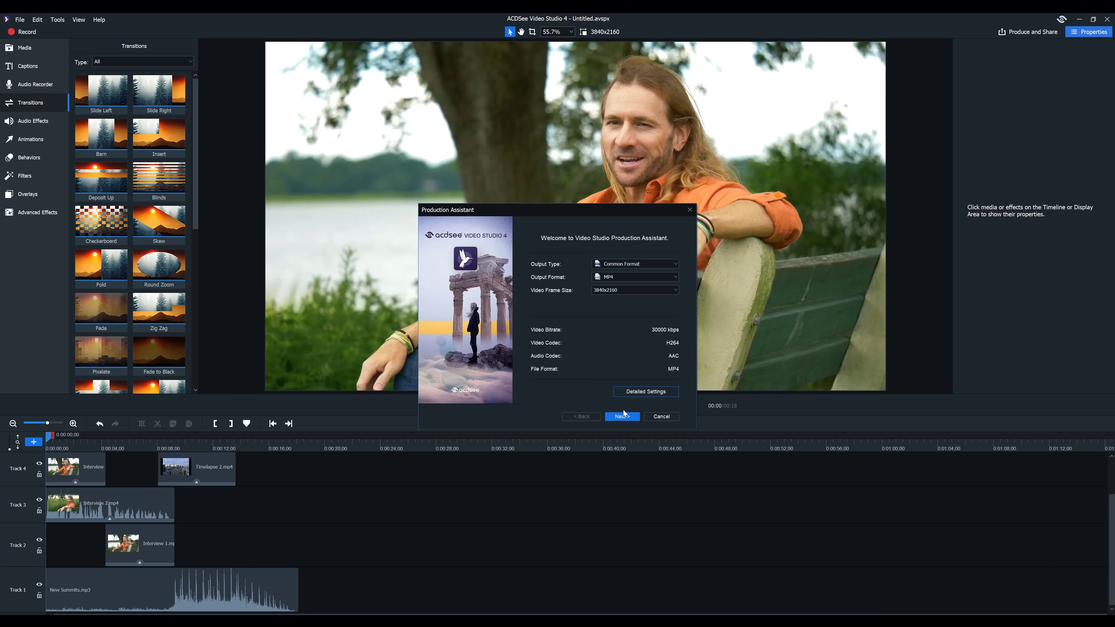
{"action": "left_click", "coordinate": [623, 415]}
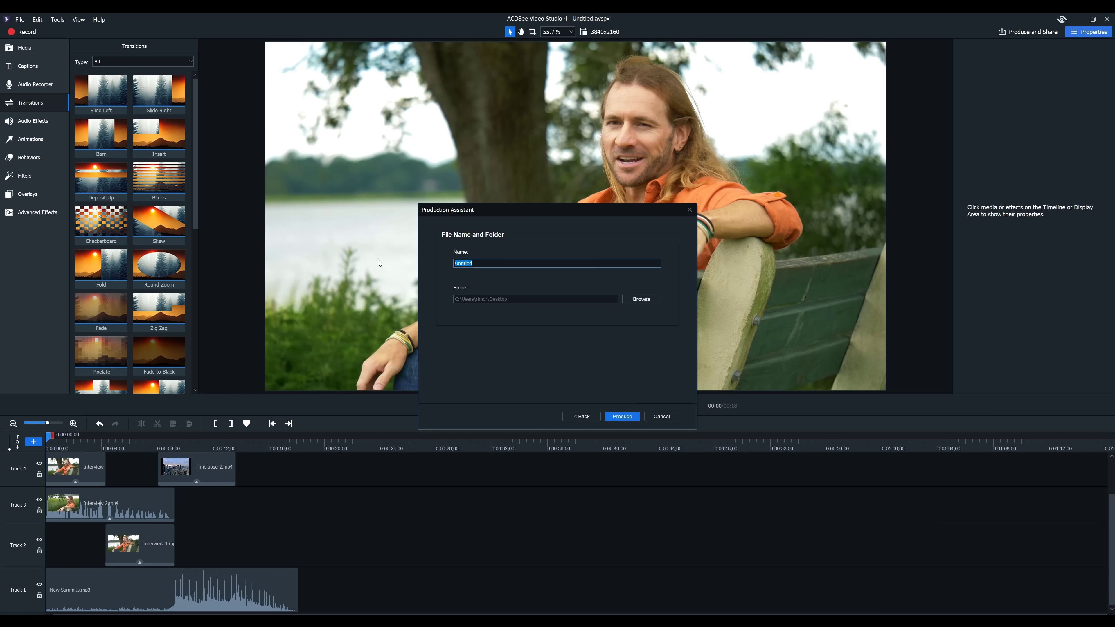
- Name the export 'v1' and render the project as a 4K MP4 video
{"action": "type", "text": "v1"}
{"action": "key", "text": "Return"}
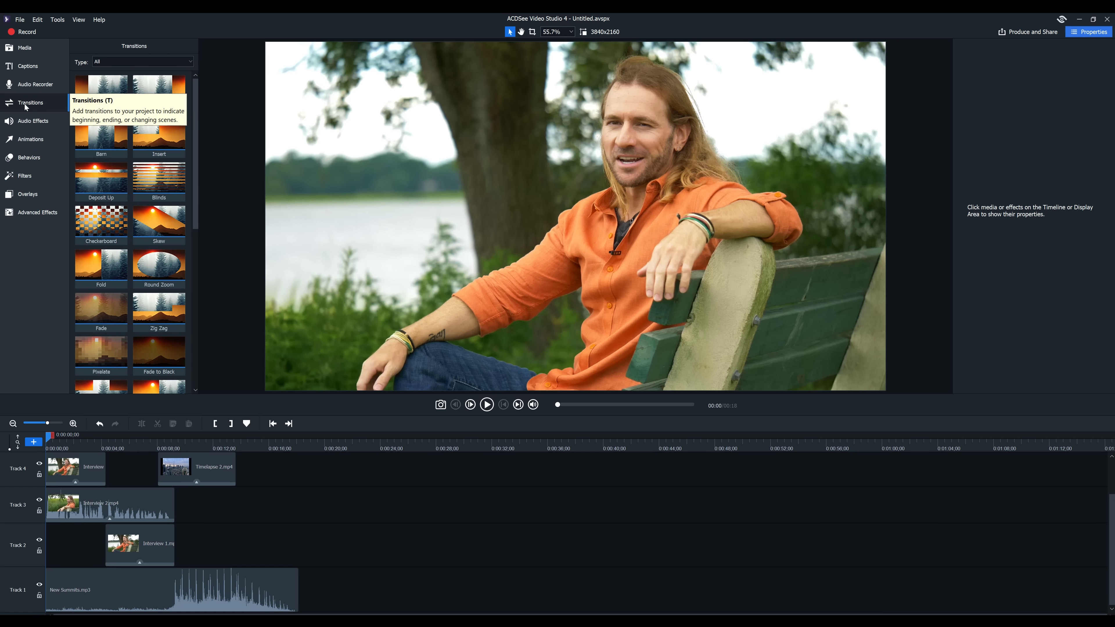
- Apply a Blur filter from the Filters library to the interview clip and adjust its strength
{"action": "left_click", "coordinate": [31, 121]}
{"action": "left_click", "coordinate": [30, 139]}
{"action": "left_click", "coordinate": [29, 158]}
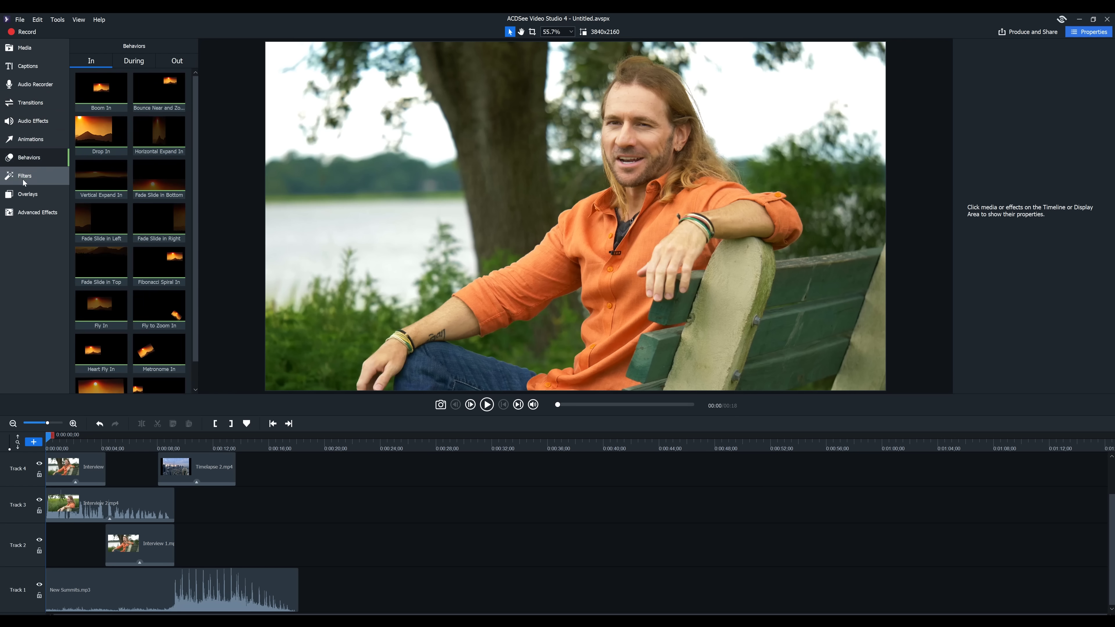
{"action": "left_click", "coordinate": [24, 178]}
{"action": "left_click_drag", "start_coordinate": [100, 174], "coordinate": [97, 448]}
{"action": "left_click", "coordinate": [764, 225]}
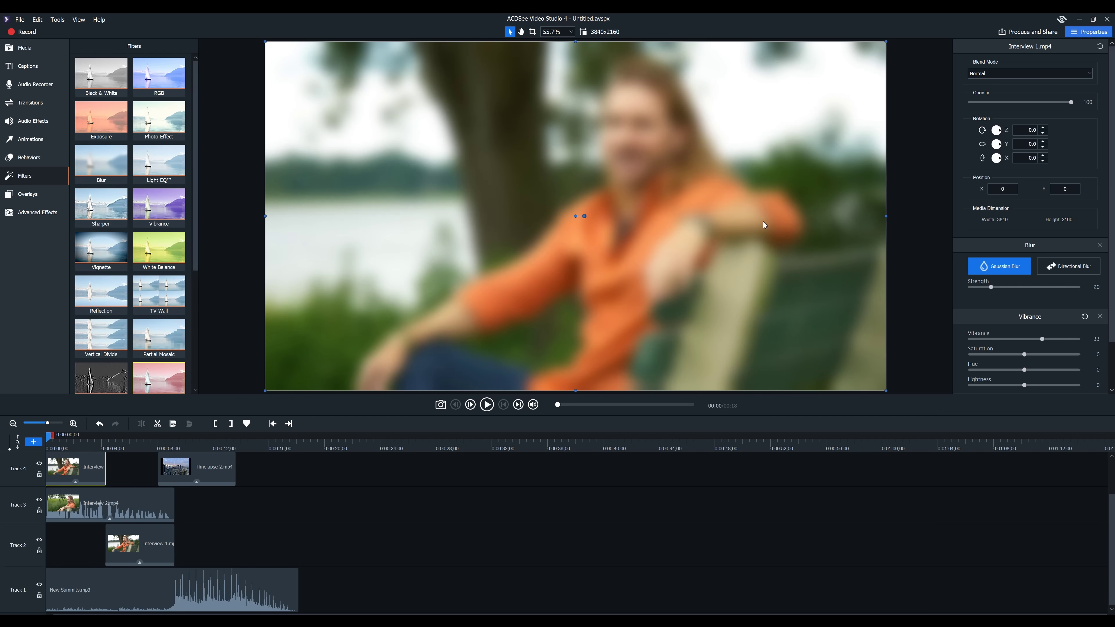
{"action": "mouse_move", "coordinate": [993, 287]}
{"action": "left_mouse_down"}
{"action": "mouse_move", "coordinate": [1053, 288]}
{"action": "mouse_move", "coordinate": [971, 289]}
{"action": "mouse_move", "coordinate": [984, 288]}
{"action": "left_mouse_up"}
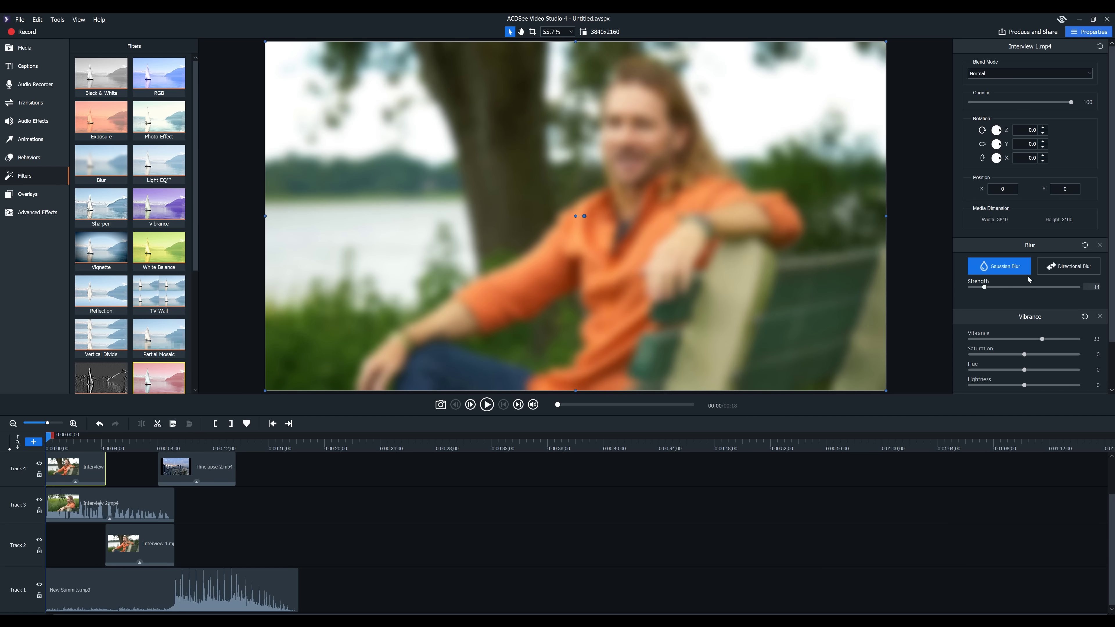
- Replace the Blur with a White Balance filter, temperature set warmer to about 3
{"action": "left_click", "coordinate": [1100, 245]}
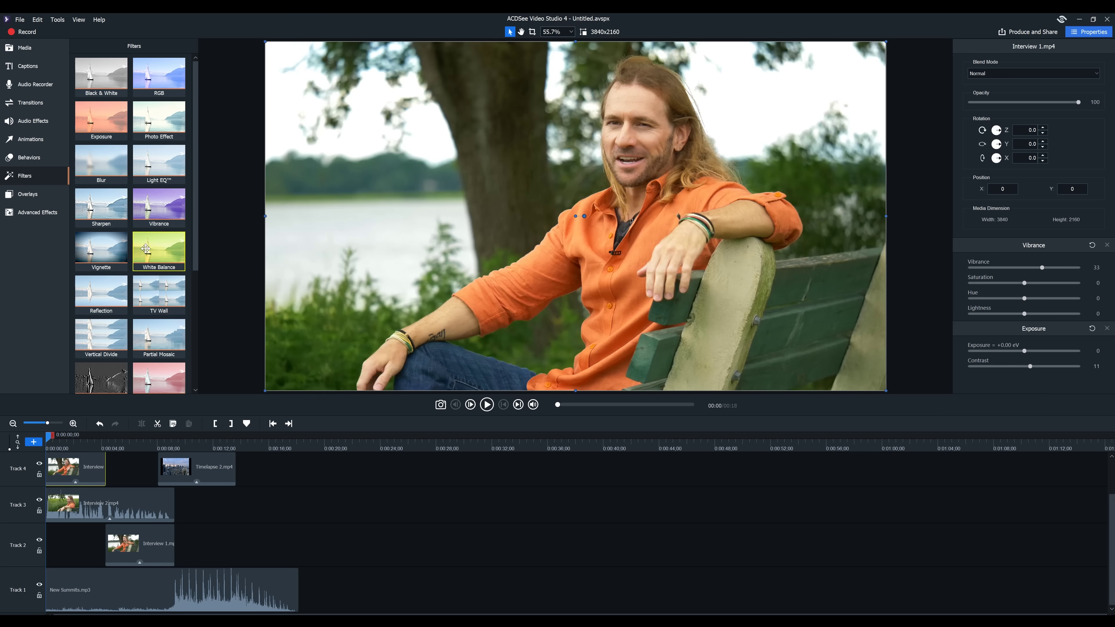
{"action": "left_click_drag", "start_coordinate": [146, 249], "coordinate": [98, 471]}
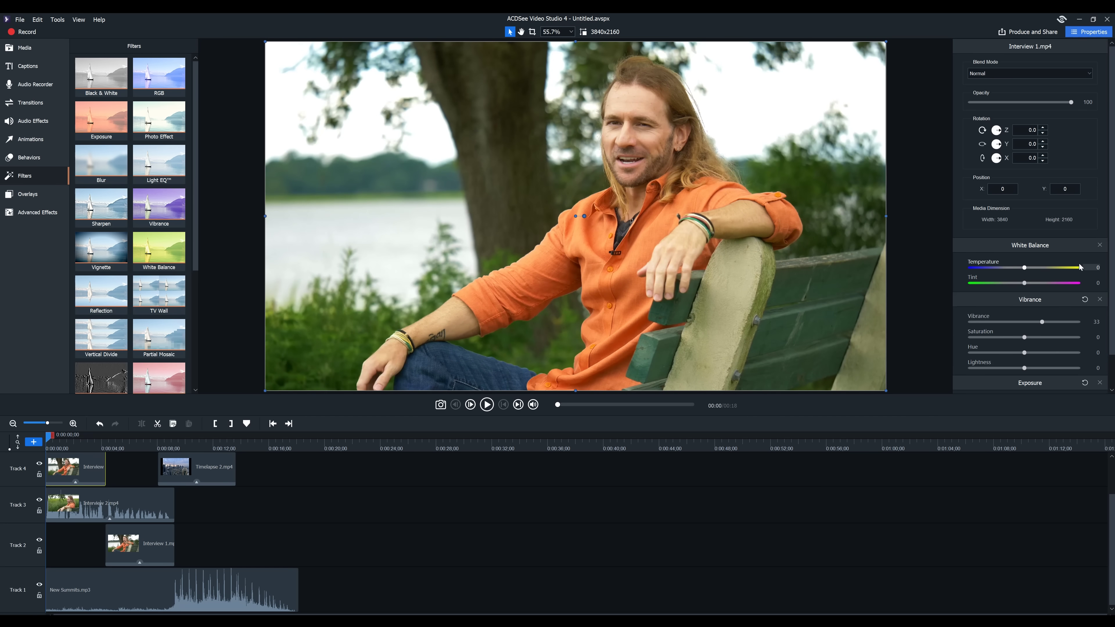
{"action": "mouse_move", "coordinate": [1027, 270]}
{"action": "left_mouse_down"}
{"action": "mouse_move", "coordinate": [1054, 266]}
{"action": "mouse_move", "coordinate": [960, 264]}
{"action": "mouse_move", "coordinate": [1031, 267]}
{"action": "left_mouse_up"}
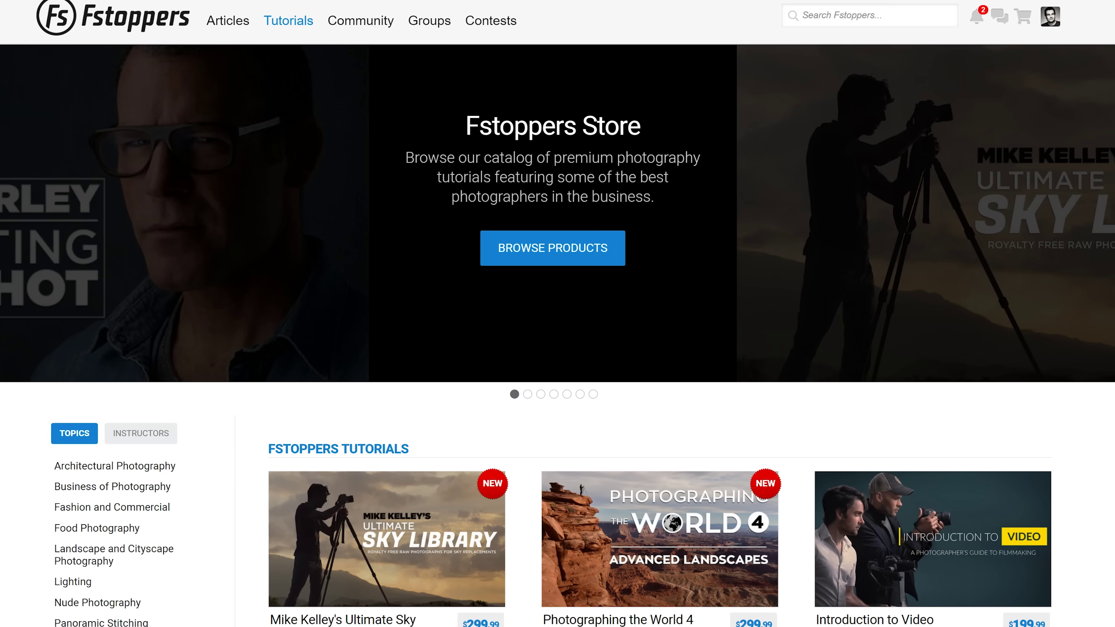
- Open the Introduction to Adobe Premiere tutorial from the Fstoppers Store list
{"action": "scroll", "coordinate": [558, 313], "scroll_direction": "down", "scroll_amount": 5}
{"action": "scroll", "coordinate": [370, 447], "scroll_direction": "down", "scroll_amount": 1}
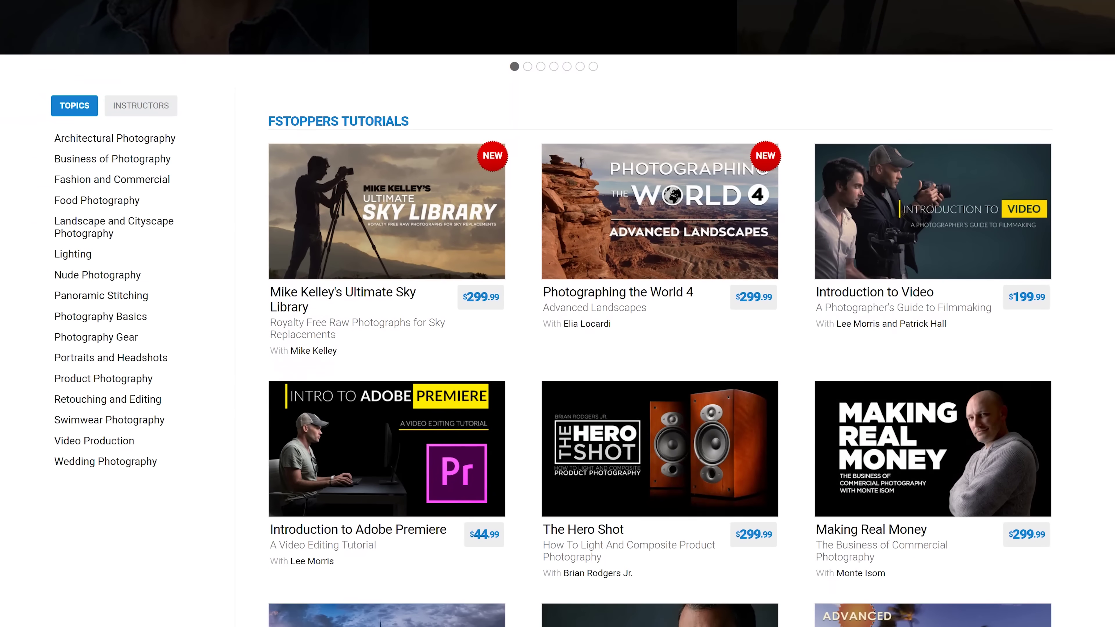
{"action": "left_click", "coordinate": [370, 447]}
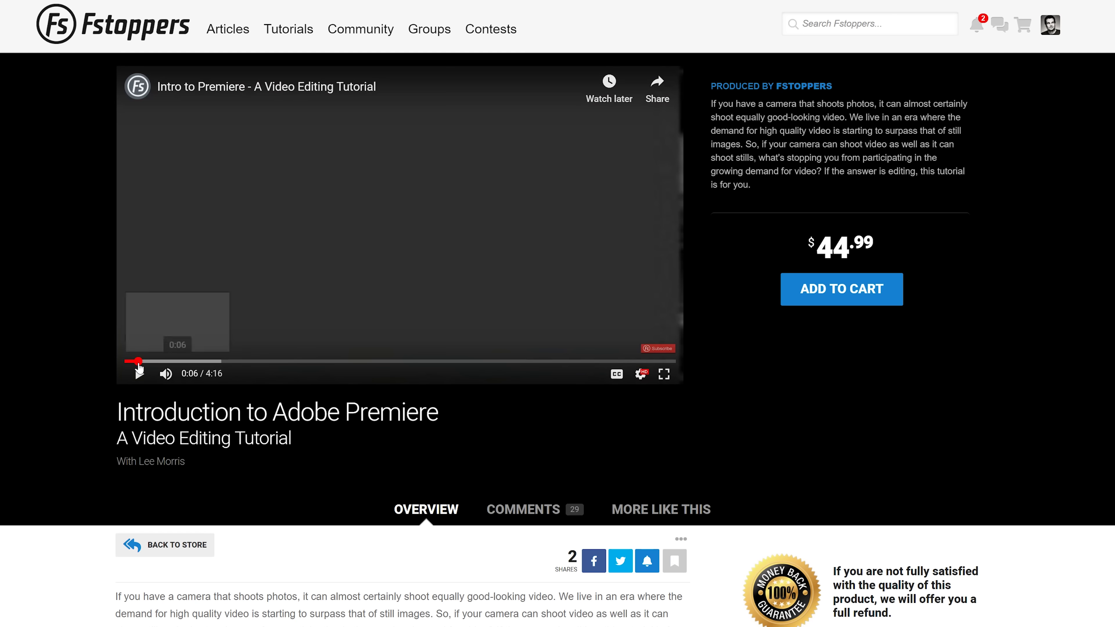